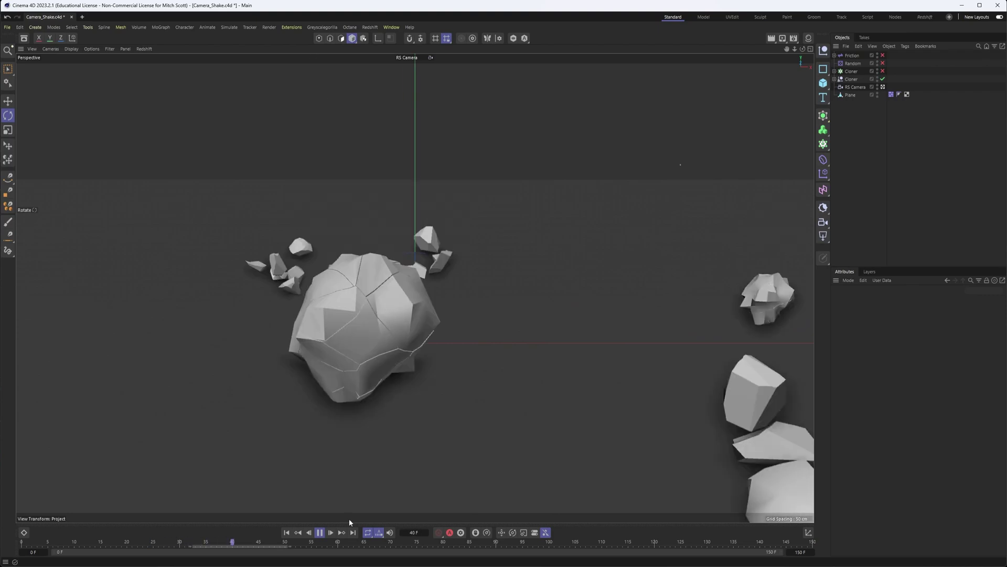
Stop the rock simulation at frame 64 and bring up the RS Camera's context menu.
left_click(851, 79)
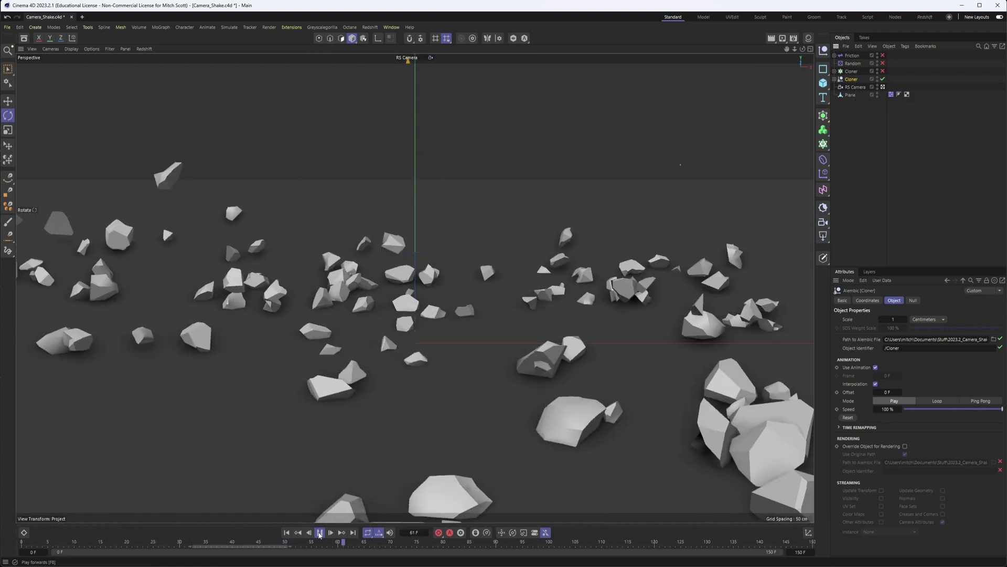
left_click(318, 535)
left_click(848, 87)
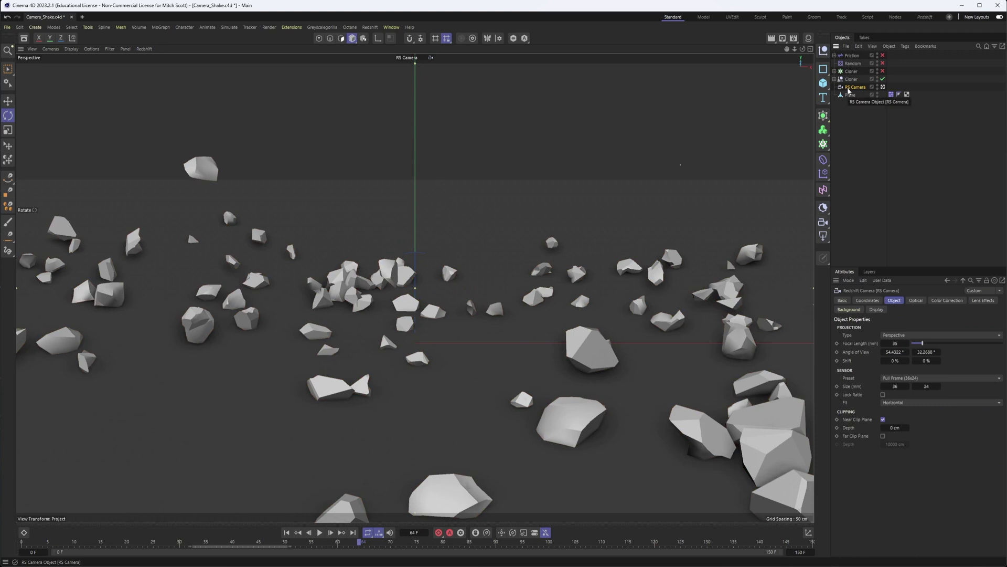
right_click(848, 91)
mouse_move(875, 107)
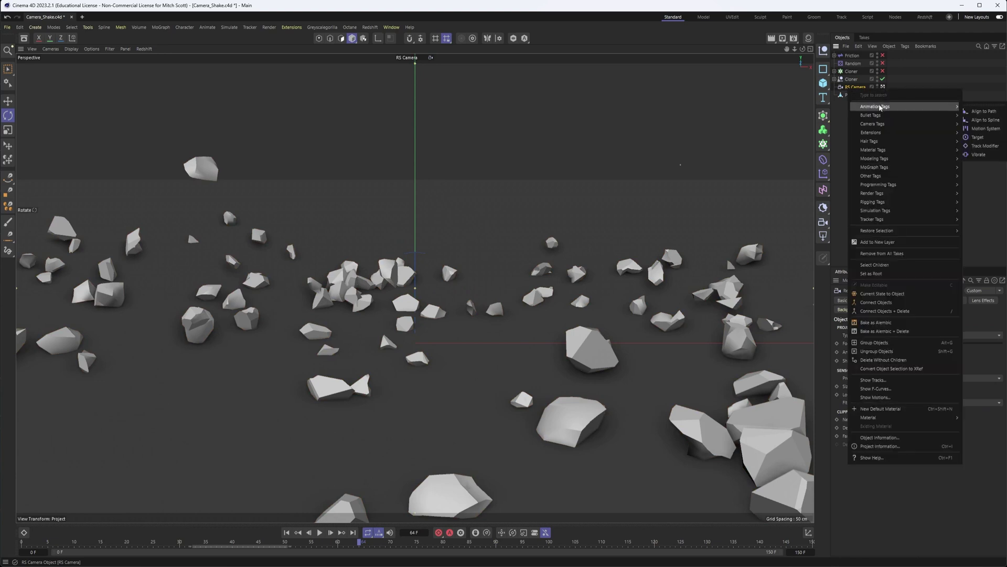
Add a Vibrate tag to the RS Camera with rotation amplitude 2°, 2°, 2° and frequency 3.
left_click(980, 154)
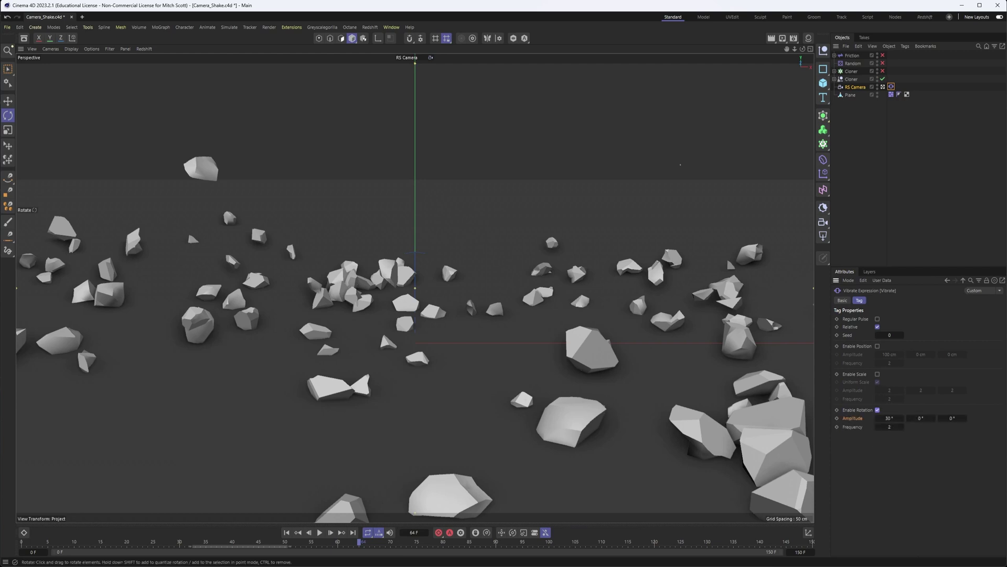
left_click(320, 533)
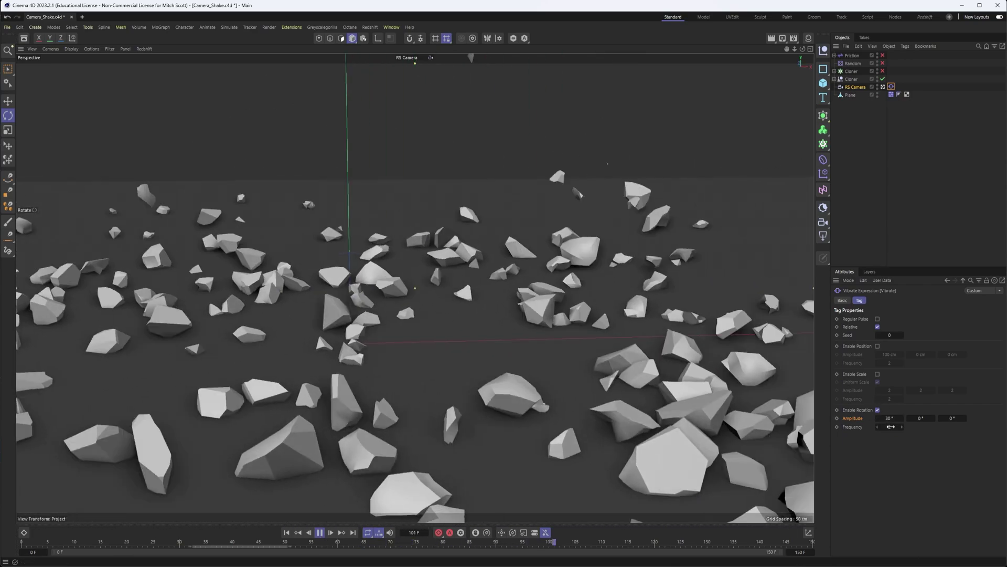
double_click(890, 419)
type("2")
key("Tab")
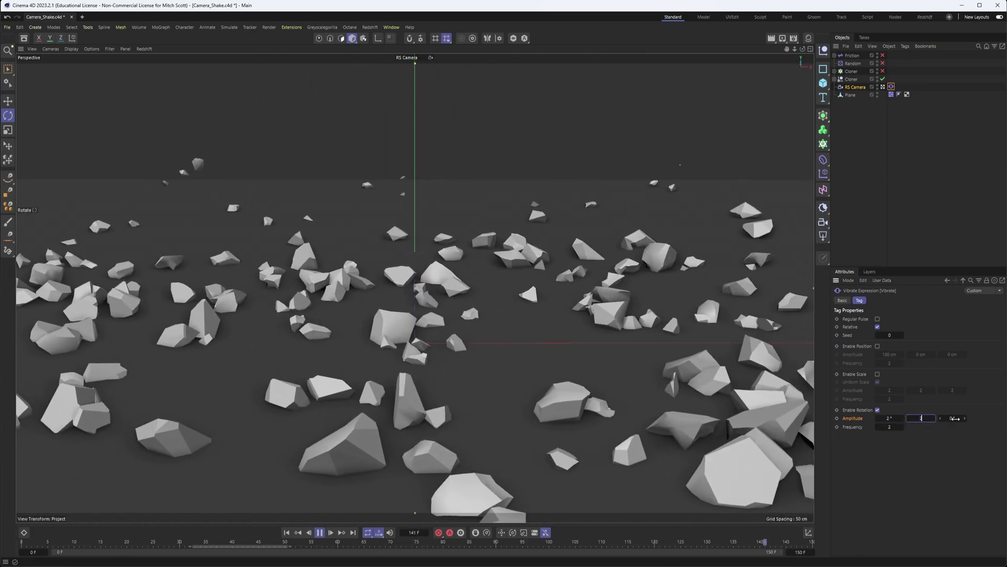
type("2")
key("Tab")
type("2")
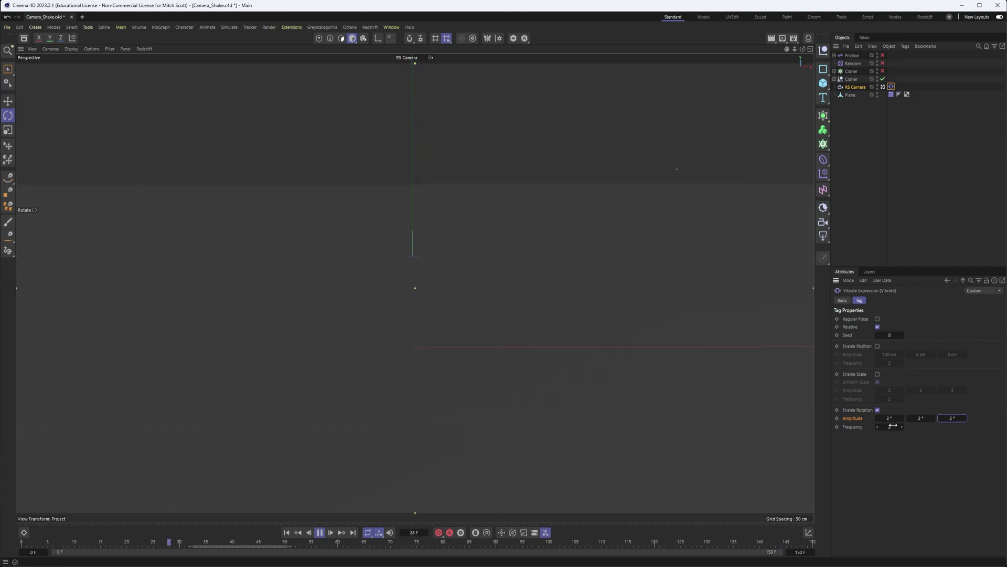
left_click(892, 426)
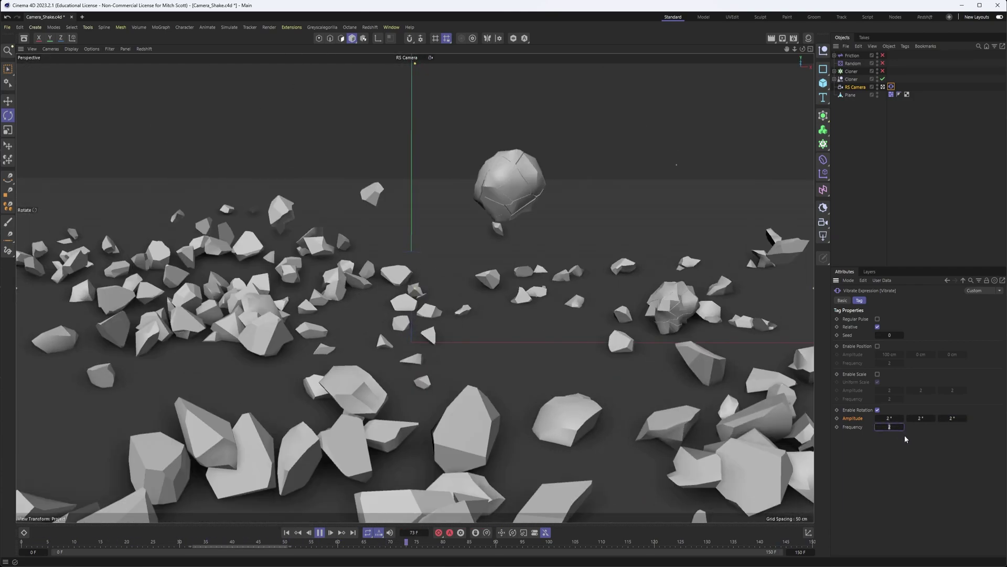
type("3")
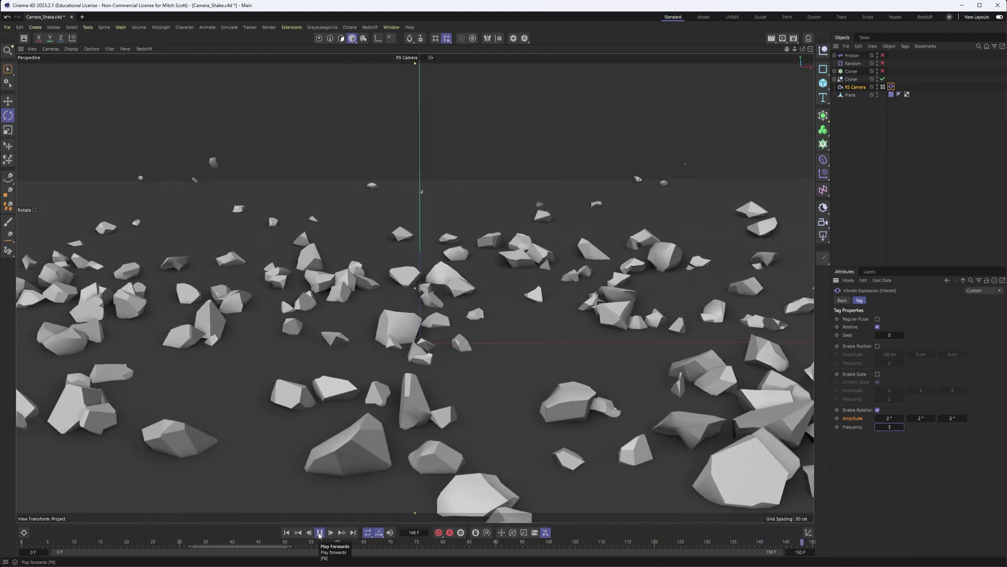
Stop playback and scrub through the impact frames (24, 32-40, 111) to place the shake.
left_click(320, 534)
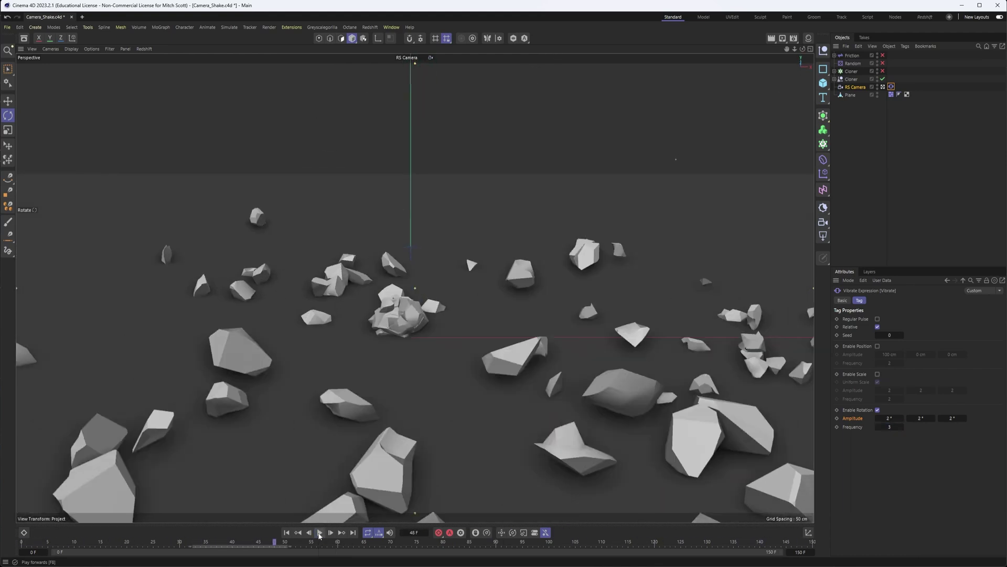
left_click_drag(164, 543, 143, 544)
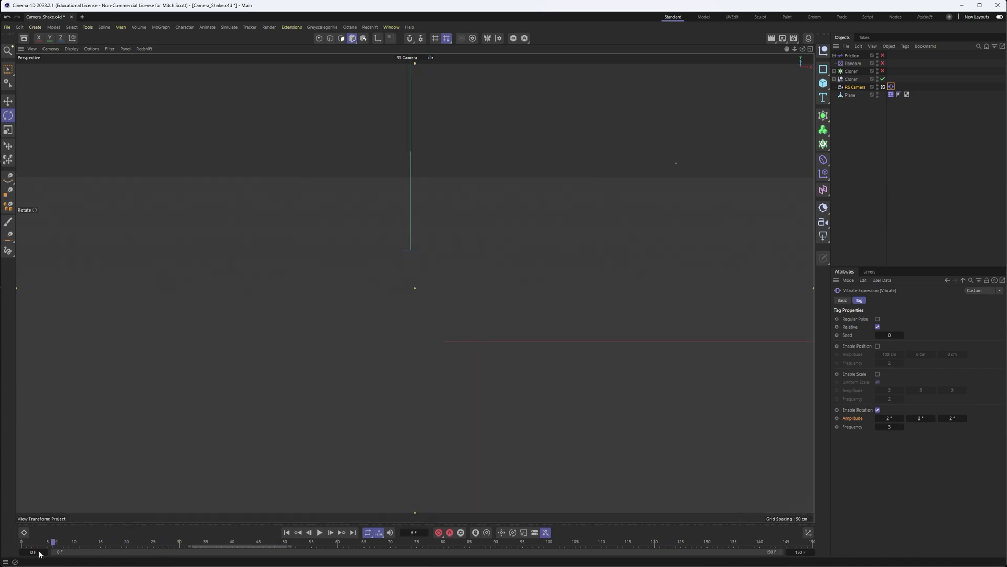
left_click_drag(196, 555, 228, 565)
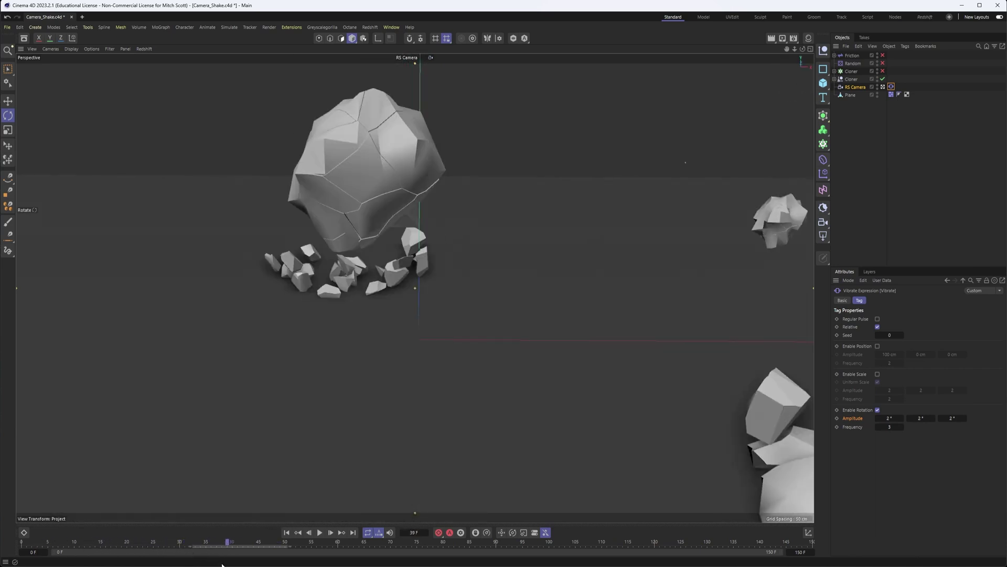
left_click_drag(228, 564, 233, 564)
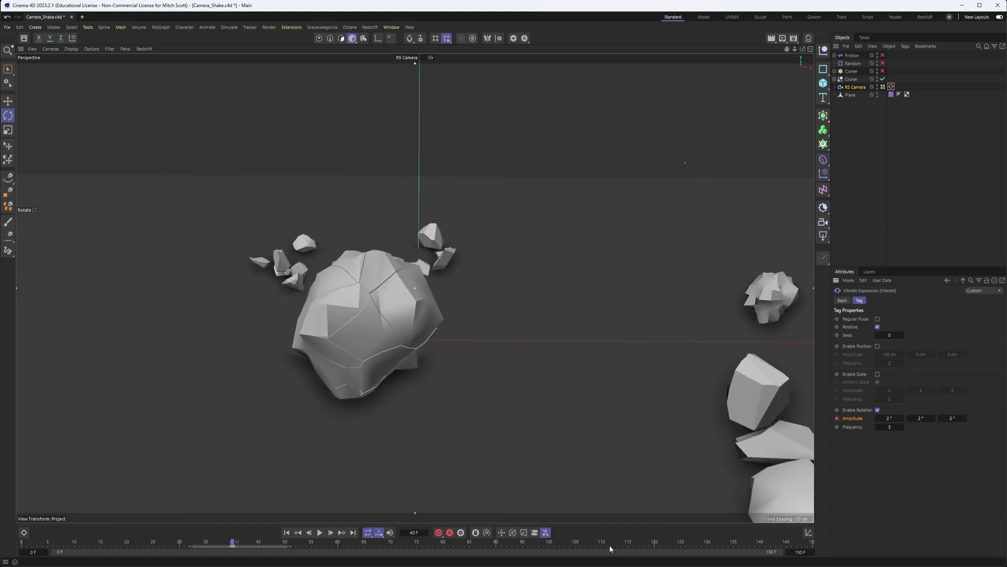
left_click_drag(587, 545, 604, 558)
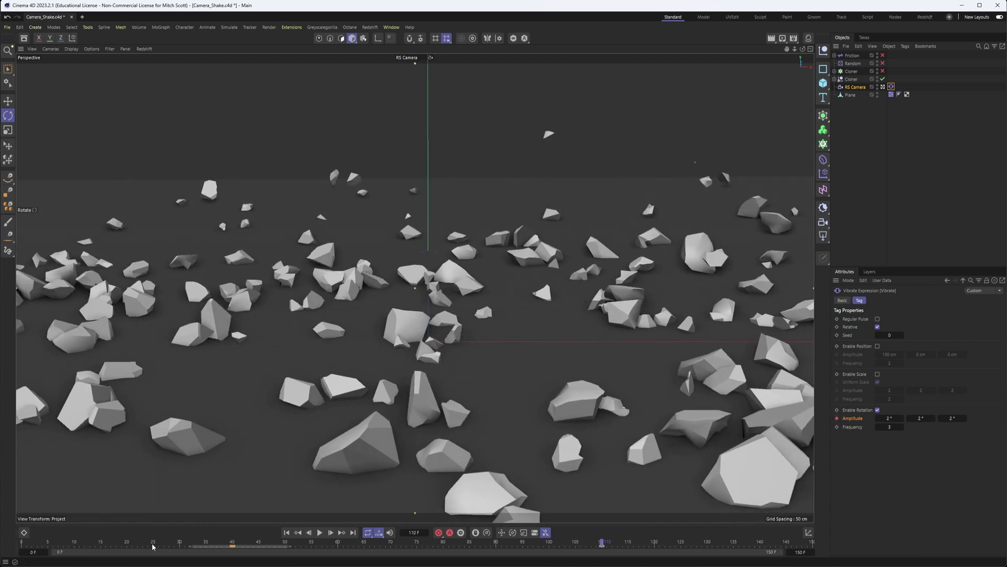
Key the amplitude off at frame 30 and frame 130, then rewind to the start.
left_click_drag(153, 545, 181, 545)
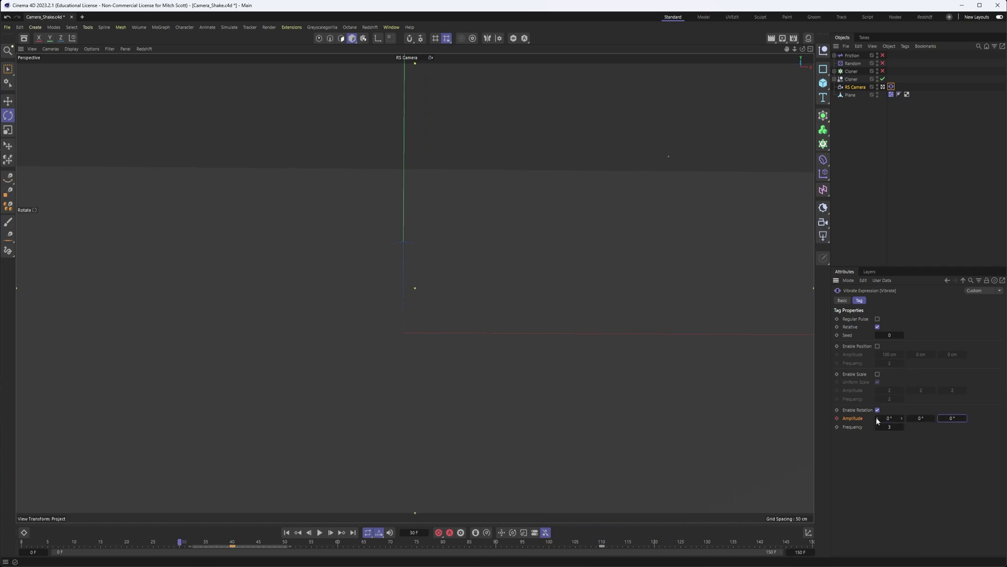
left_click_drag(629, 546, 709, 551)
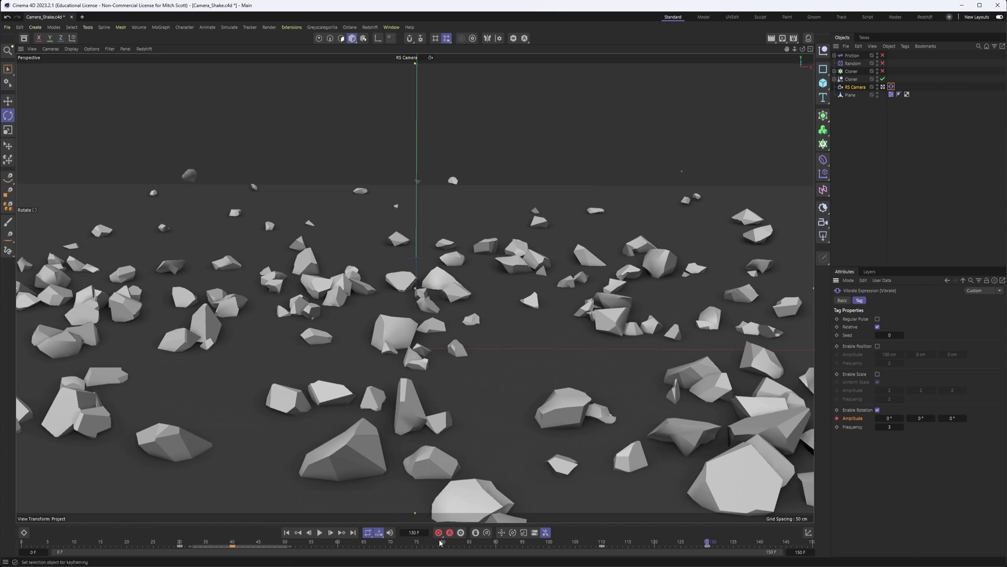
left_click(287, 533)
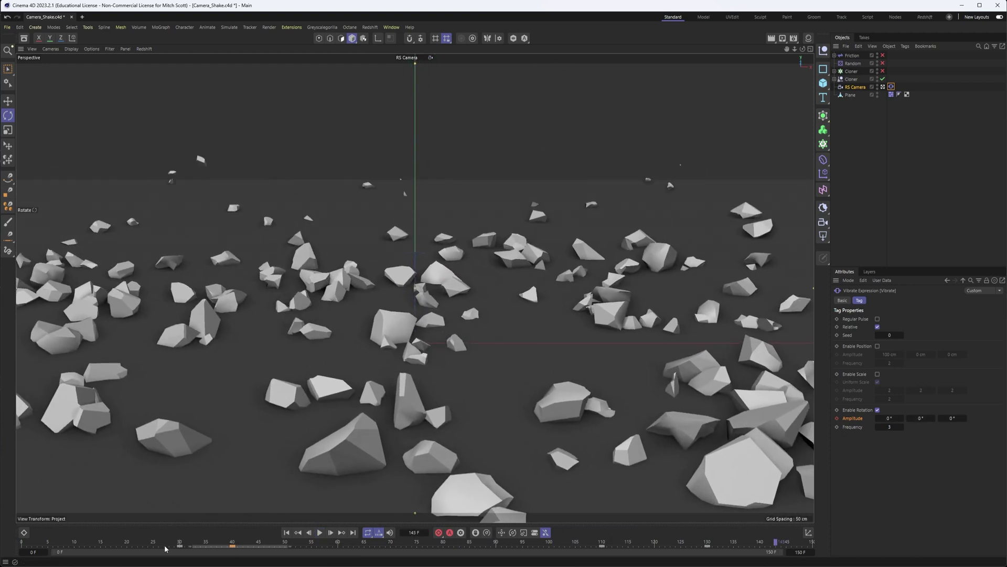
Select the shake keyframes and play back the animation to review the Vibrate tag, then stop.
left_click(180, 550)
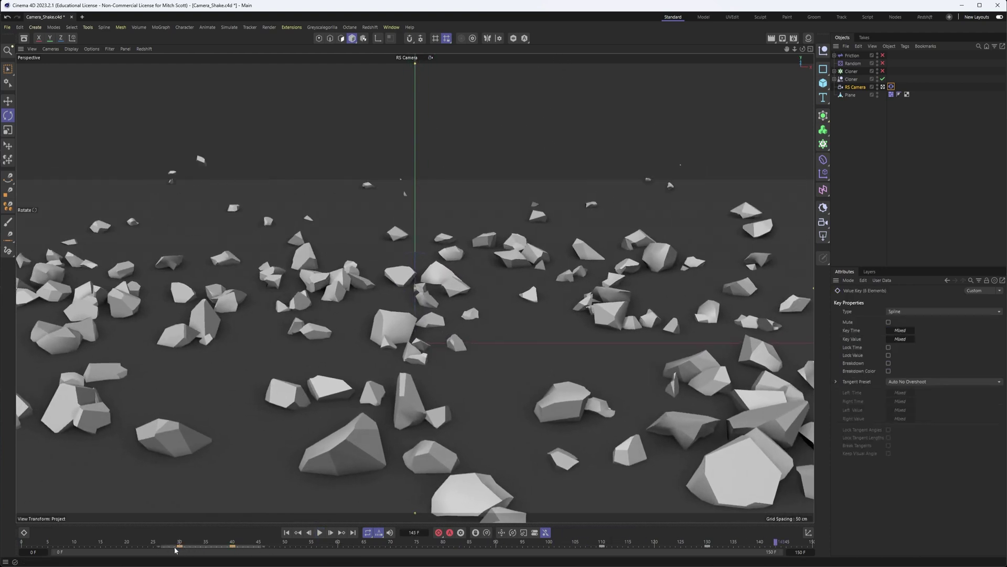
key("F8")
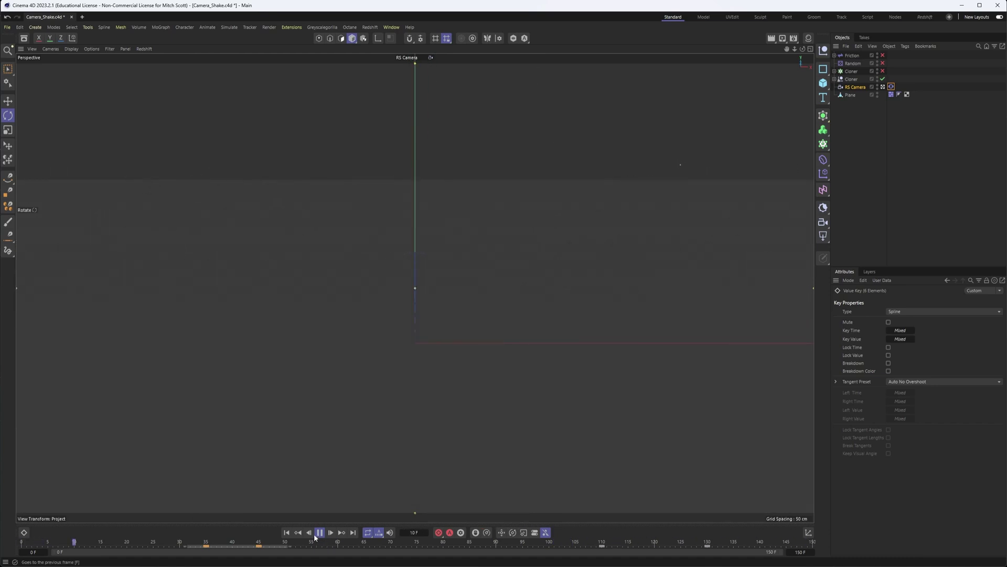
left_click(891, 87)
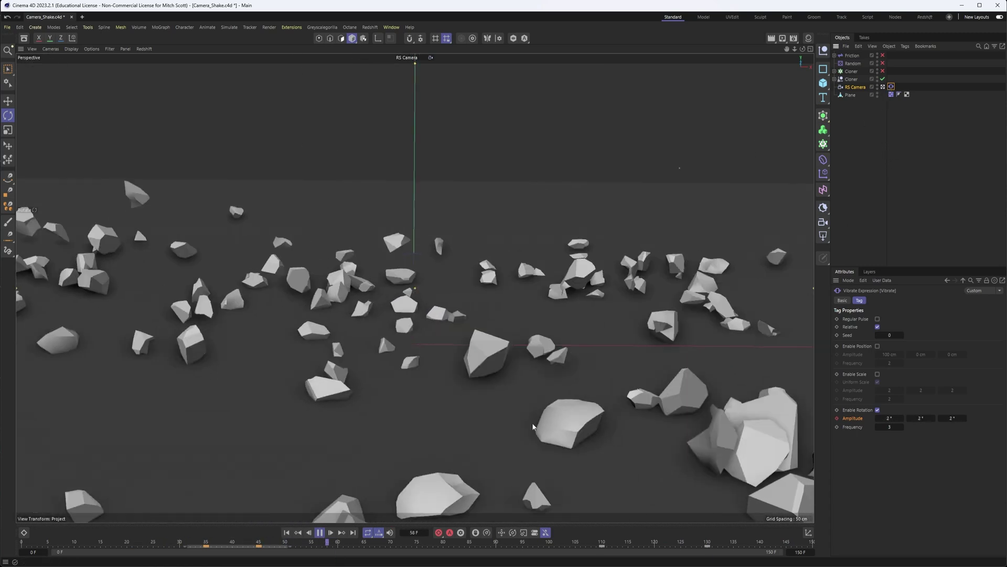
key("space")
Add a Motion Camera rig from the Camera flyout and orbit to view it beside the rock field.
left_click(901, 158)
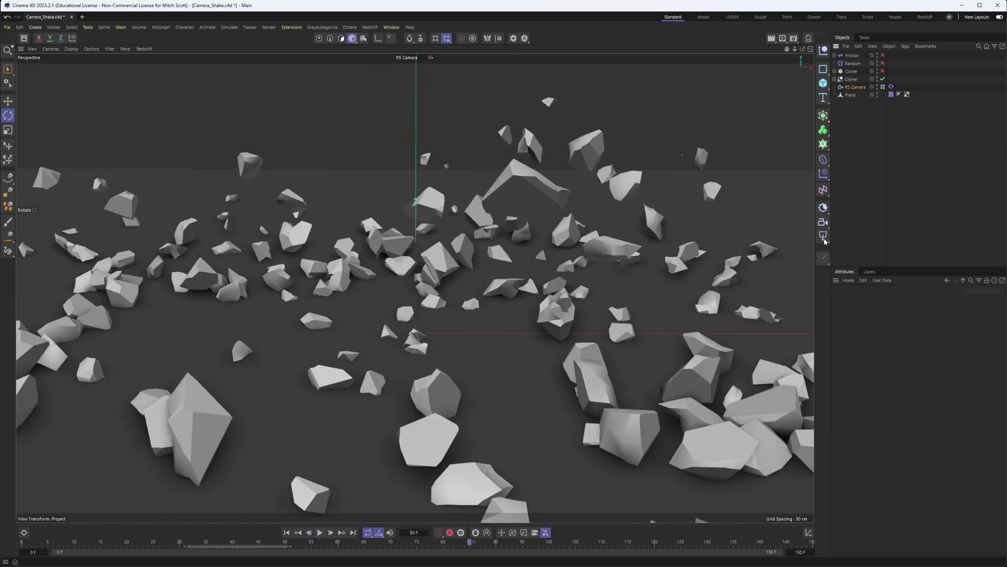
left_click(825, 224)
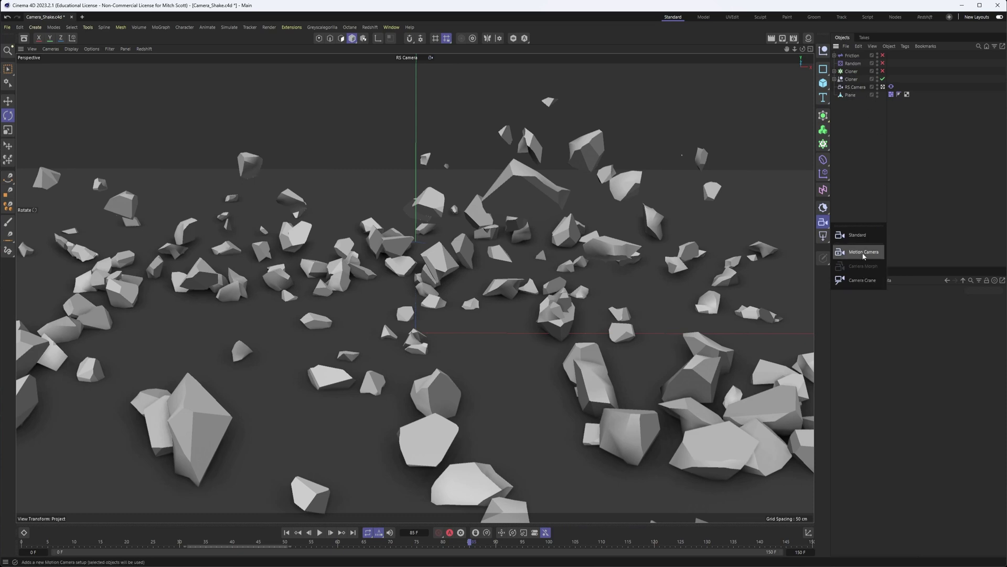
left_click(863, 253)
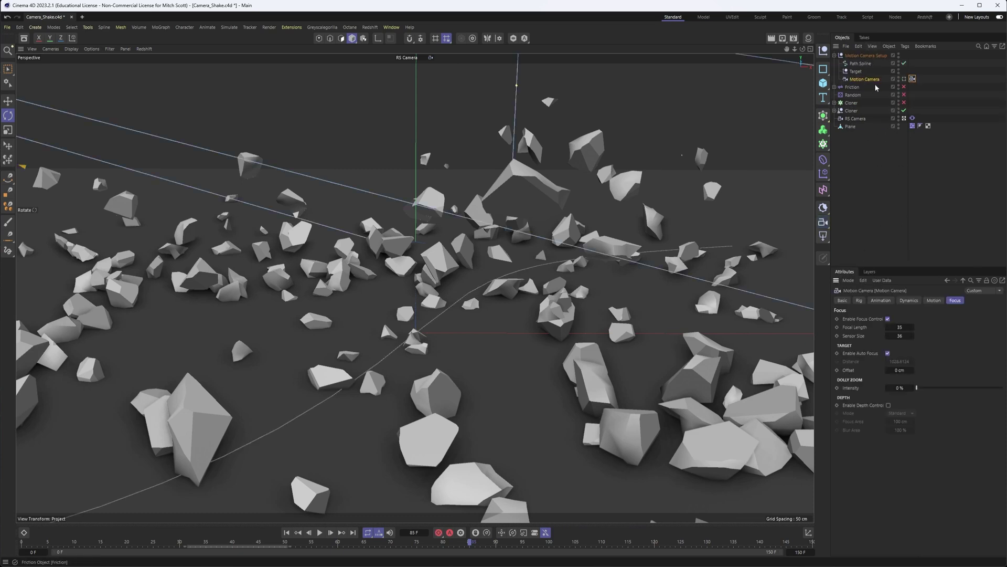
scroll(409, 299, "down", 5)
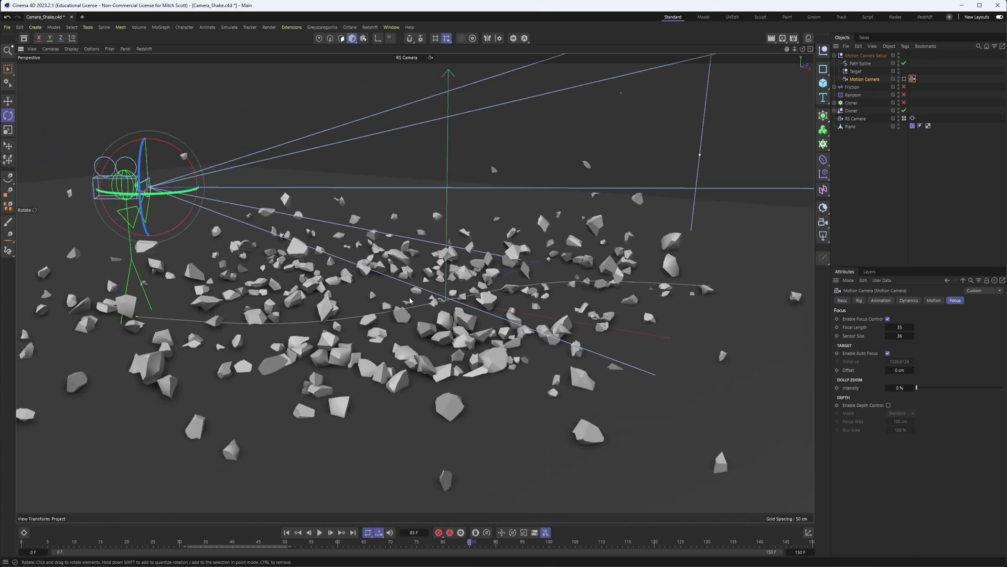
mouse_move(441, 331)
left_mouse_down("alt")
mouse_move(485, 355)
mouse_move(438, 337)
left_mouse_up("alt")
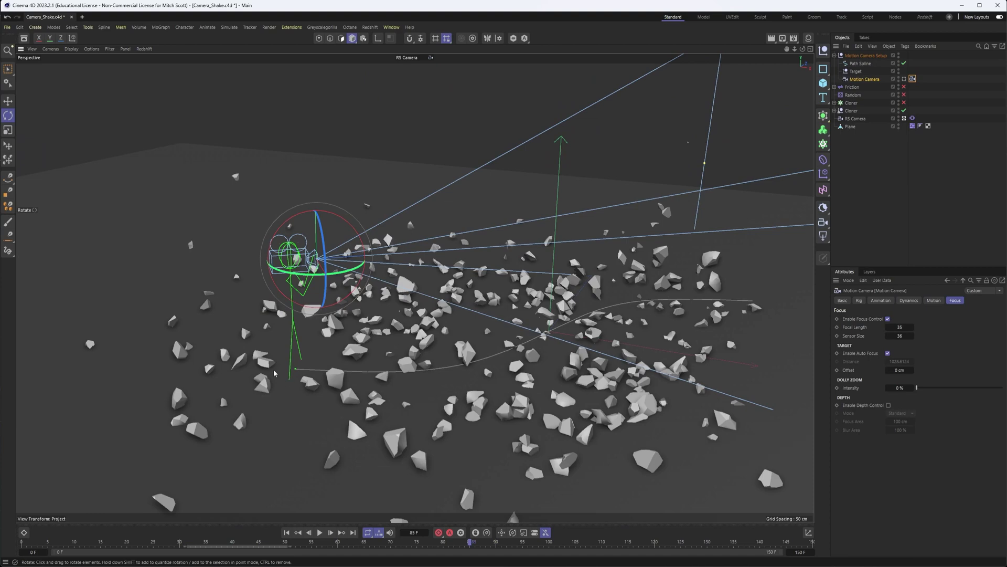
mouse_move(790, 302)
left_mouse_down("alt")
mouse_move(531, 356)
mouse_move(409, 336)
left_mouse_up("alt")
scroll(530, 356, "down", 3)
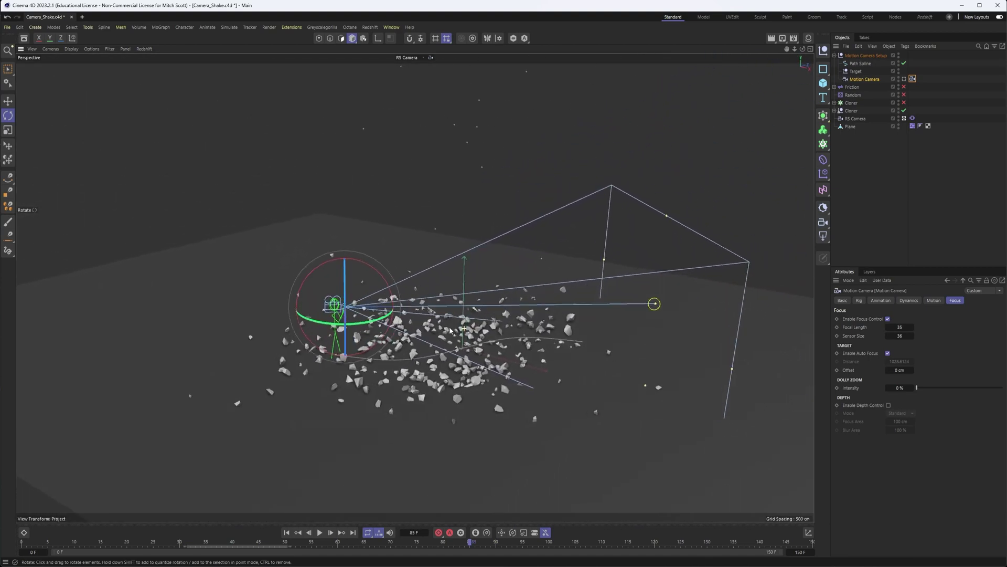
left_click(855, 119)
Set the viewport Filter to All so the floor grid shows while framing the rig.
left_click_drag(709, 252, 614, 339, "alt")
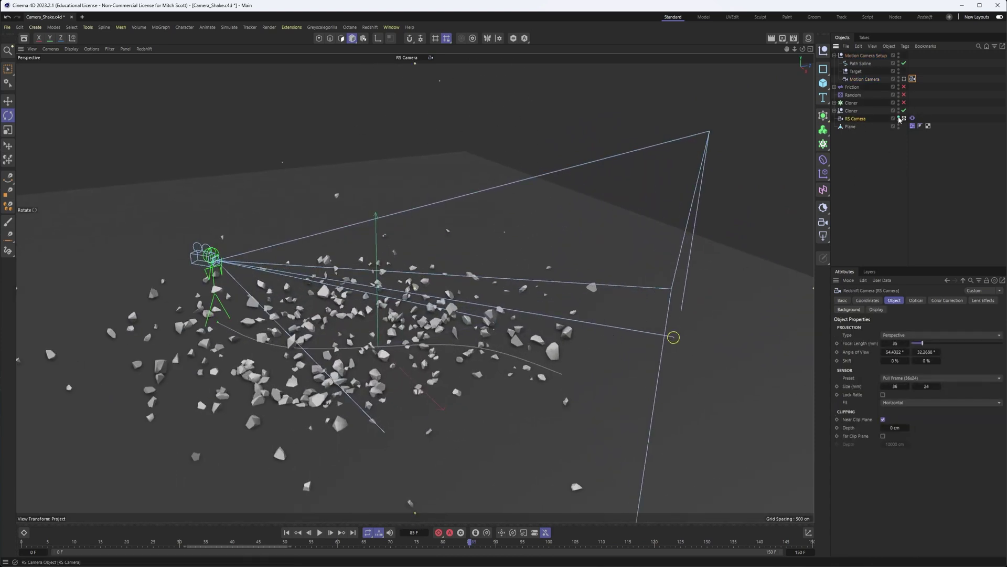
mouse_move(512, 331)
left_mouse_down("alt")
mouse_move(399, 339)
mouse_move(52, 104)
left_mouse_up("alt")
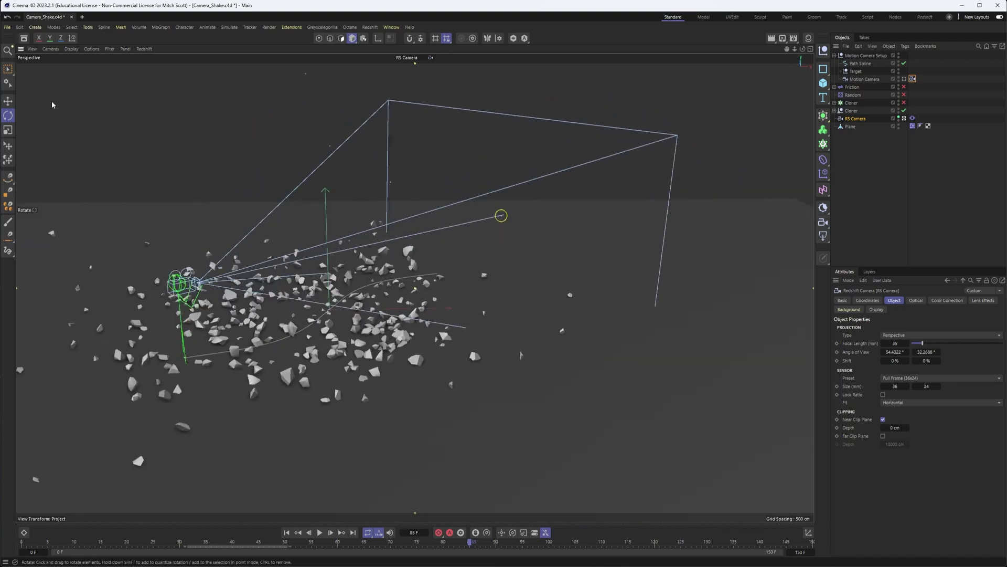
left_click(110, 49)
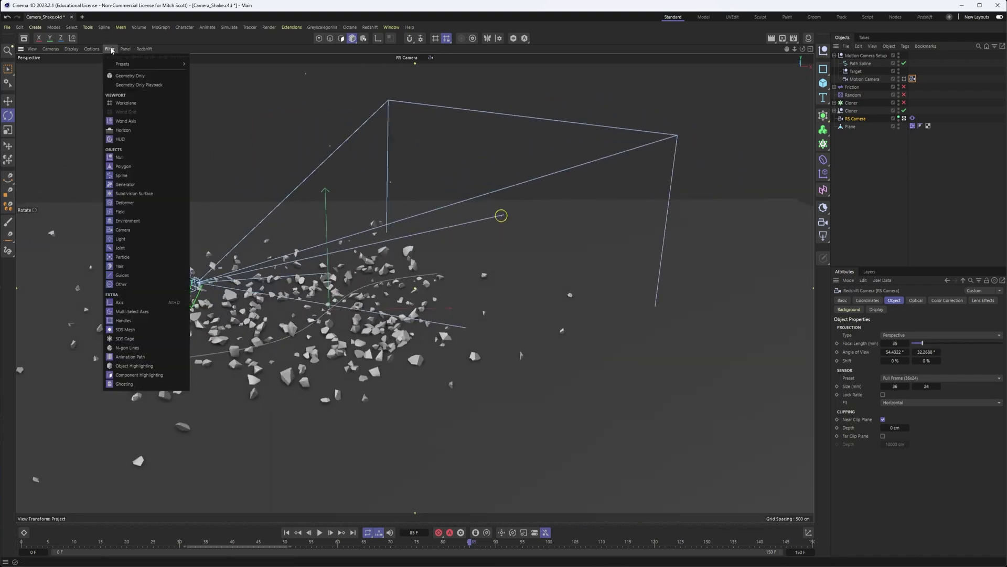
mouse_move(146, 64)
left_click(206, 77)
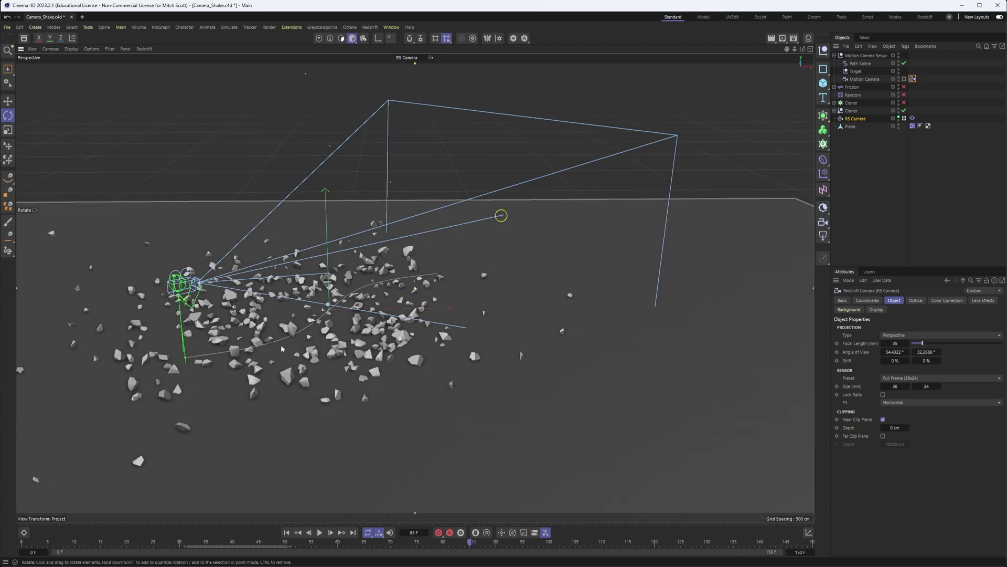
mouse_move(243, 347)
left_mouse_down("alt")
mouse_move(275, 334)
mouse_move(236, 339)
left_mouse_up("alt")
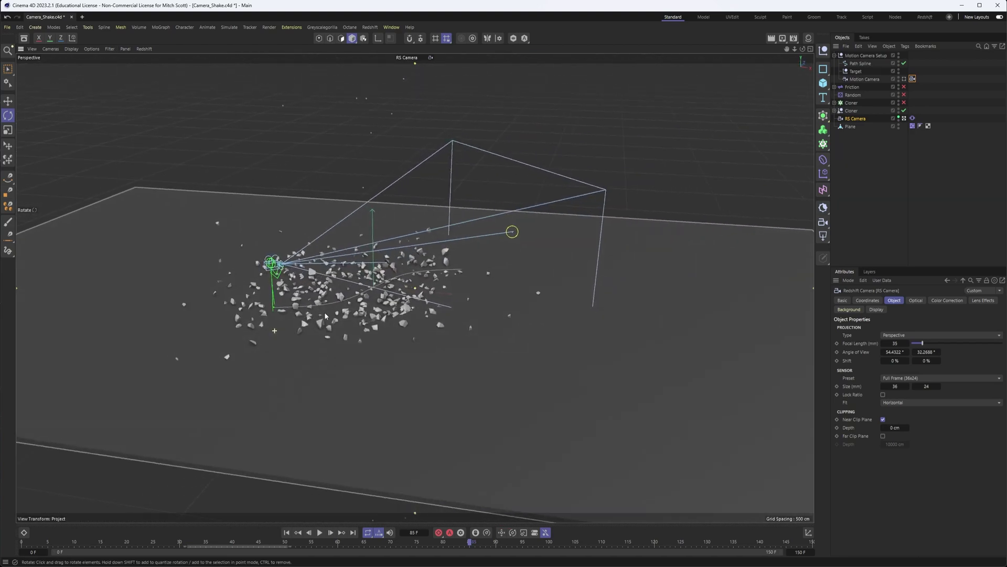
Rotate the Motion Camera Setup about 36° and slide it roughly 414 cm left at frame 0.
left_click(858, 56)
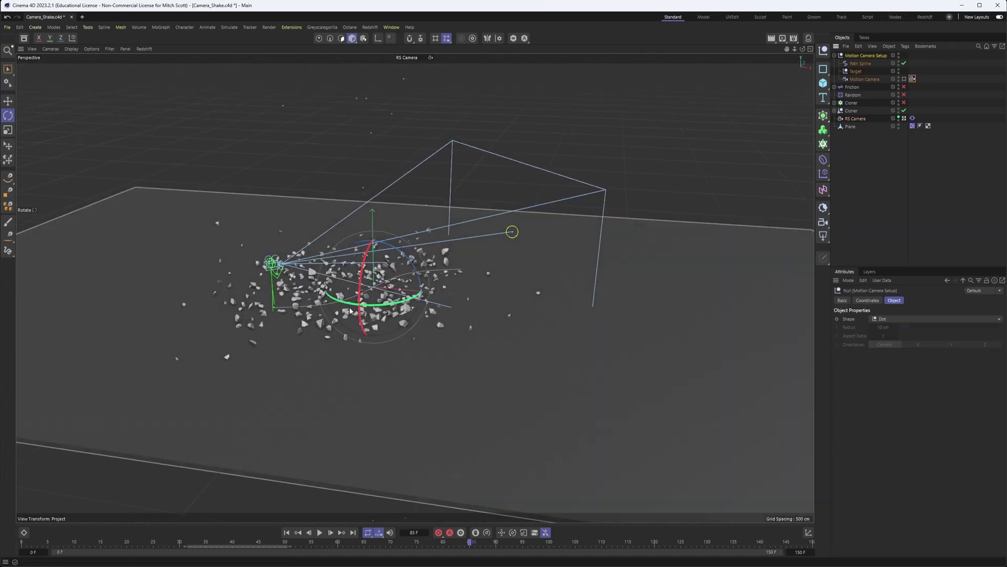
mouse_move(418, 297)
left_mouse_down()
mouse_move(403, 314)
mouse_move(300, 311)
mouse_move(229, 294)
mouse_move(228, 308)
mouse_move(266, 313)
left_mouse_up()
key("e")
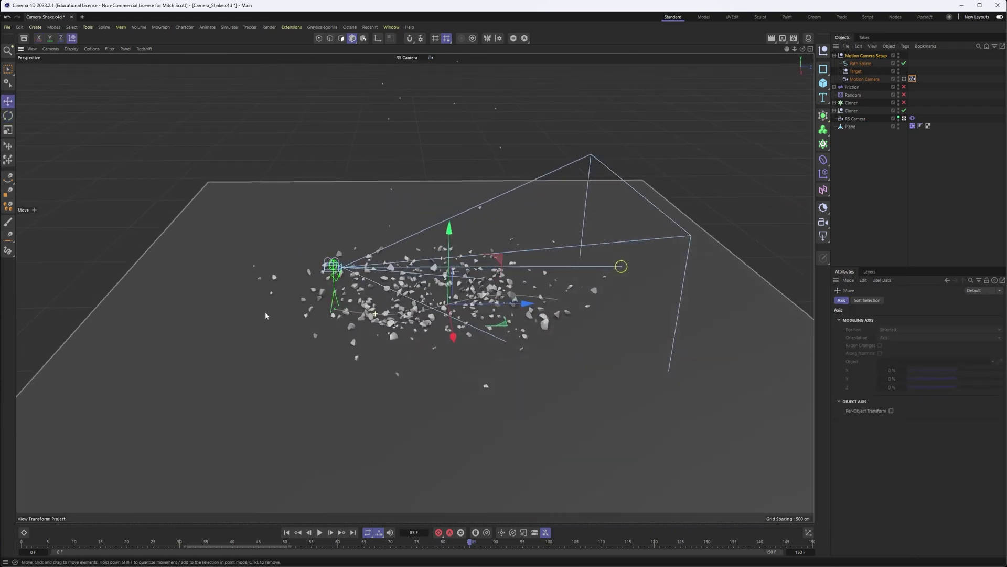
left_click(290, 531)
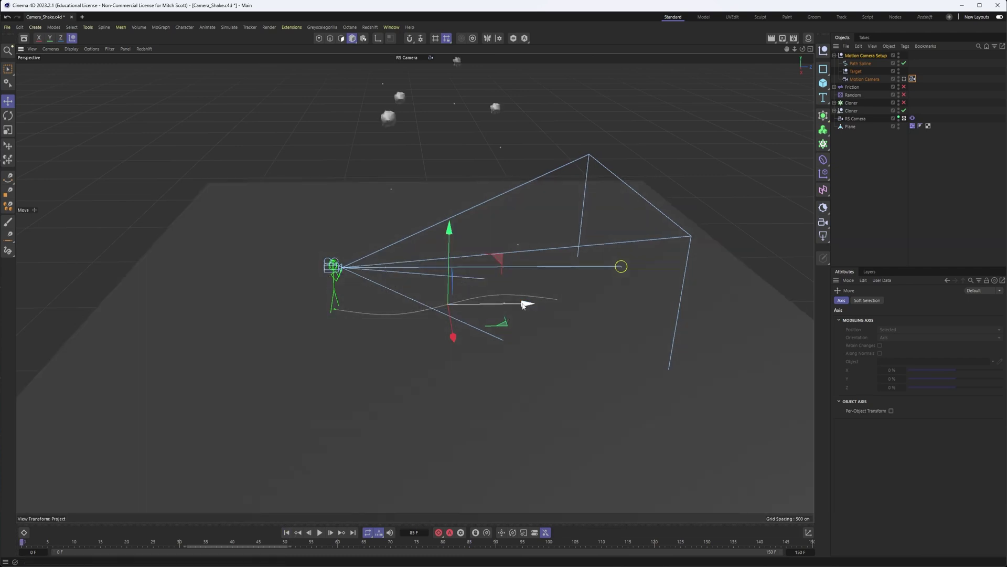
left_click_drag(525, 305, 416, 313)
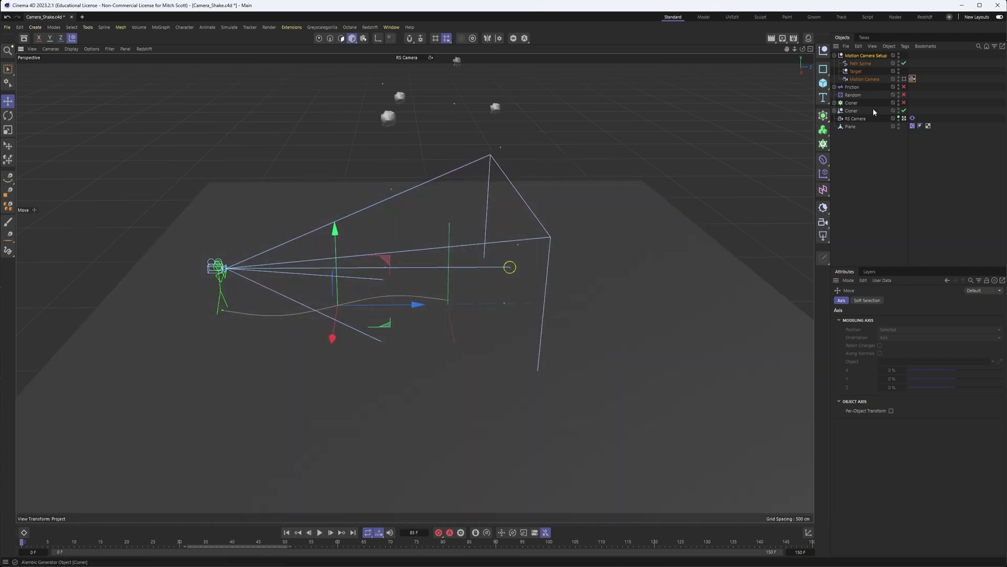
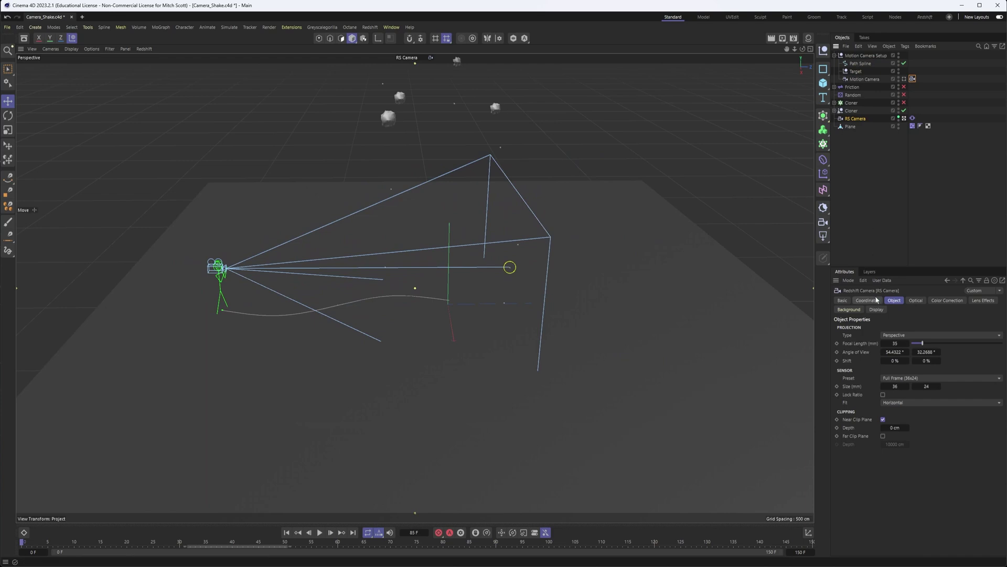
Select the Motion Camera Setup with the Move tool active to show its coordinates.
left_click(491, 234)
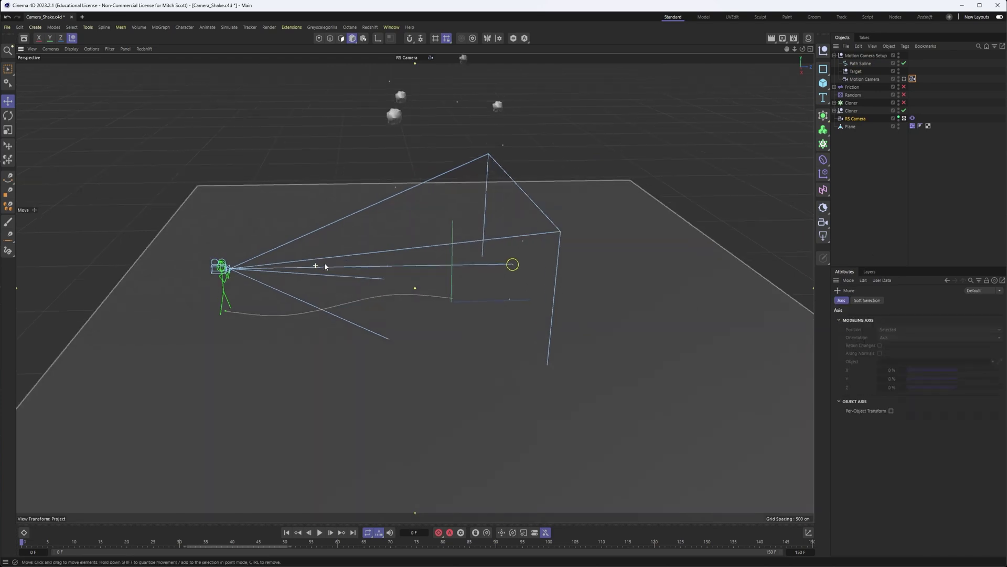
mouse_move(325, 267)
left_mouse_down("alt")
mouse_move(398, 250)
mouse_move(352, 266)
left_mouse_up("alt")
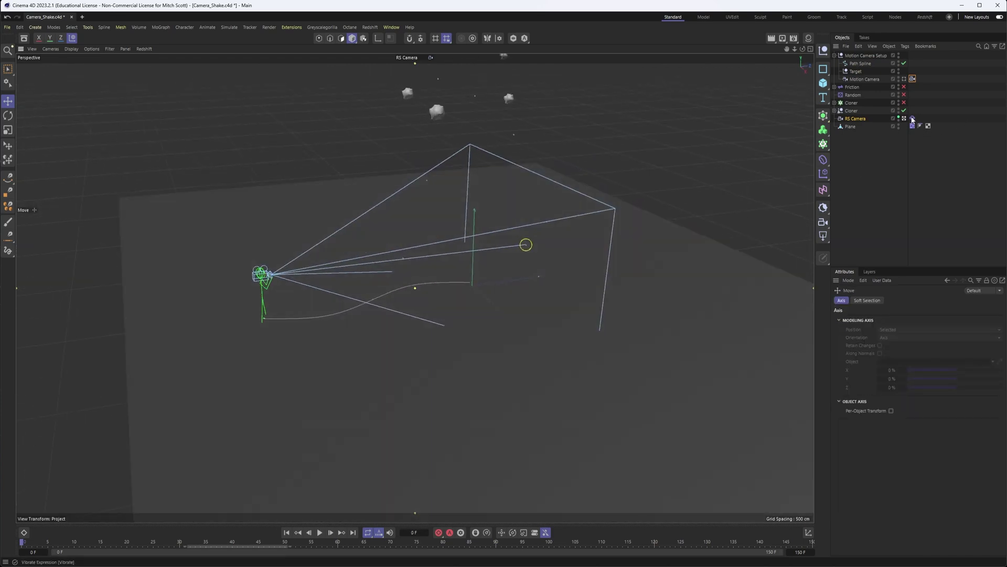
left_click(862, 56)
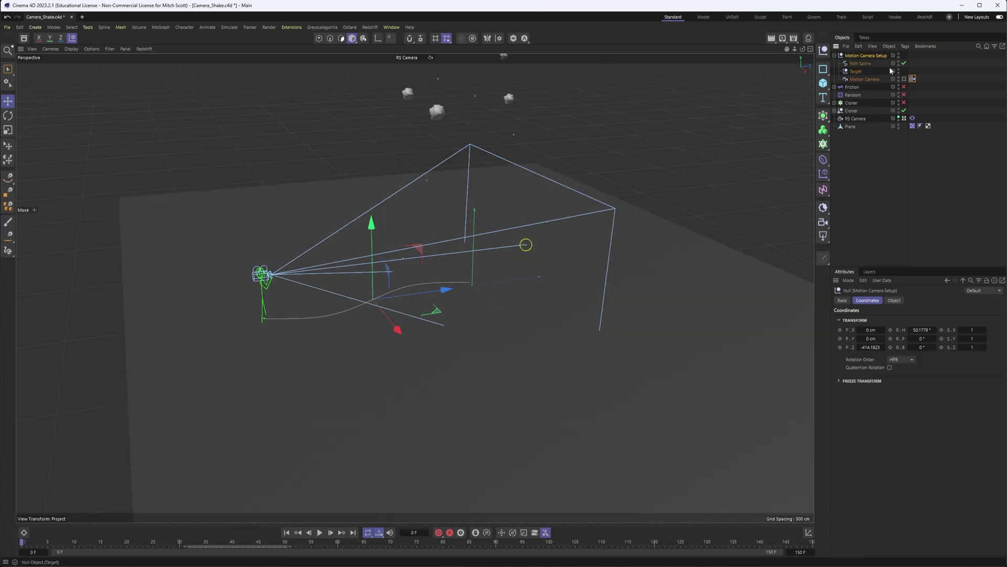
Look through the motion camera and play the falling-rock animation, then stop it.
left_click(905, 78)
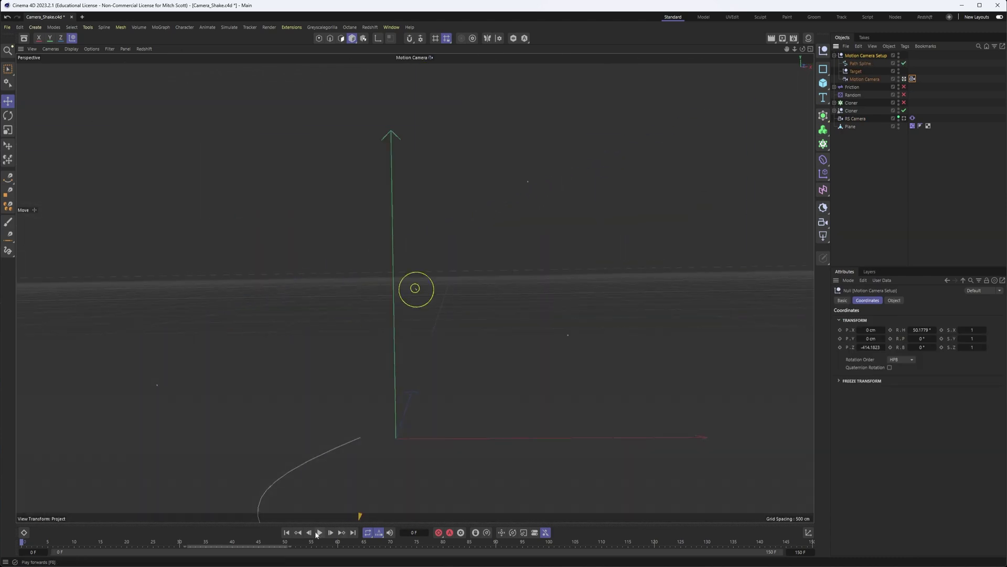
left_click(319, 532)
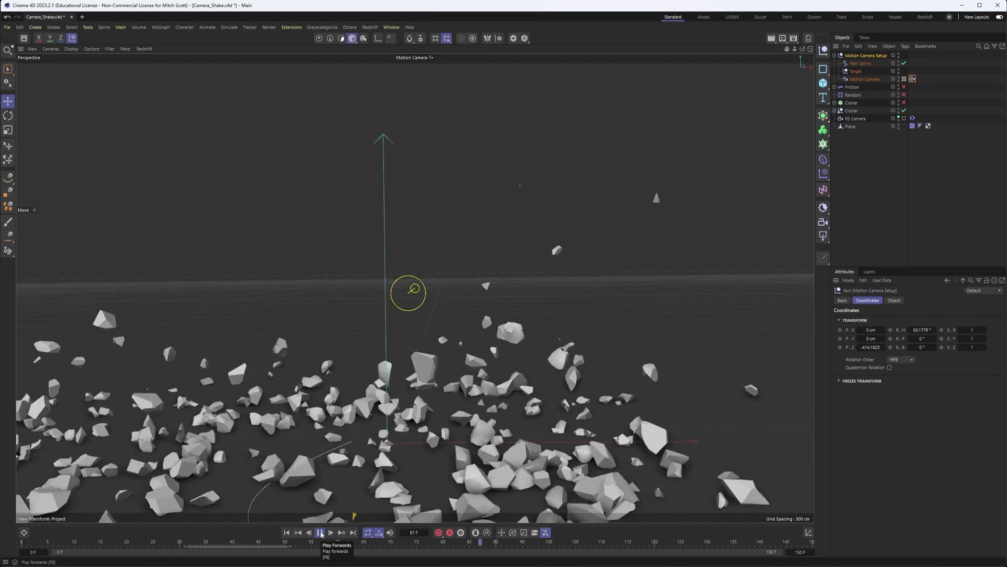
left_click(320, 532)
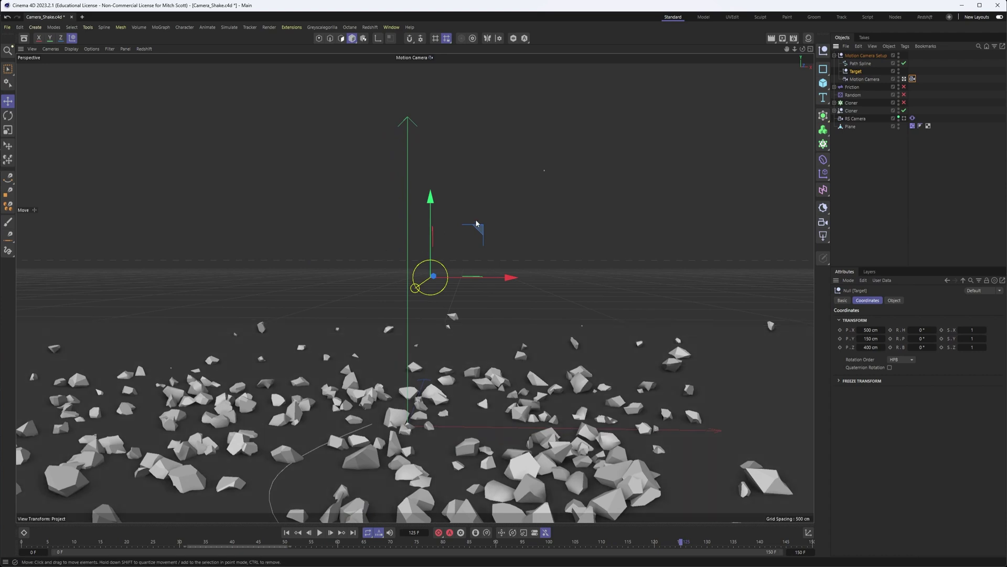
Drag the camera target upward to re-aim the shot into the rocks and return to frame 0.
left_click_drag(476, 230, 439, 330)
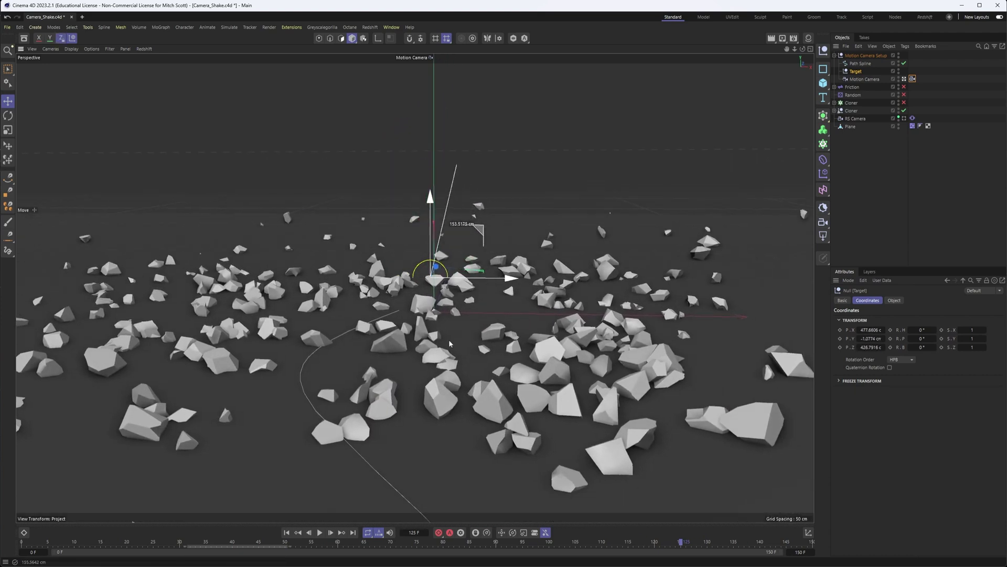
left_click_drag(449, 338, 462, 308)
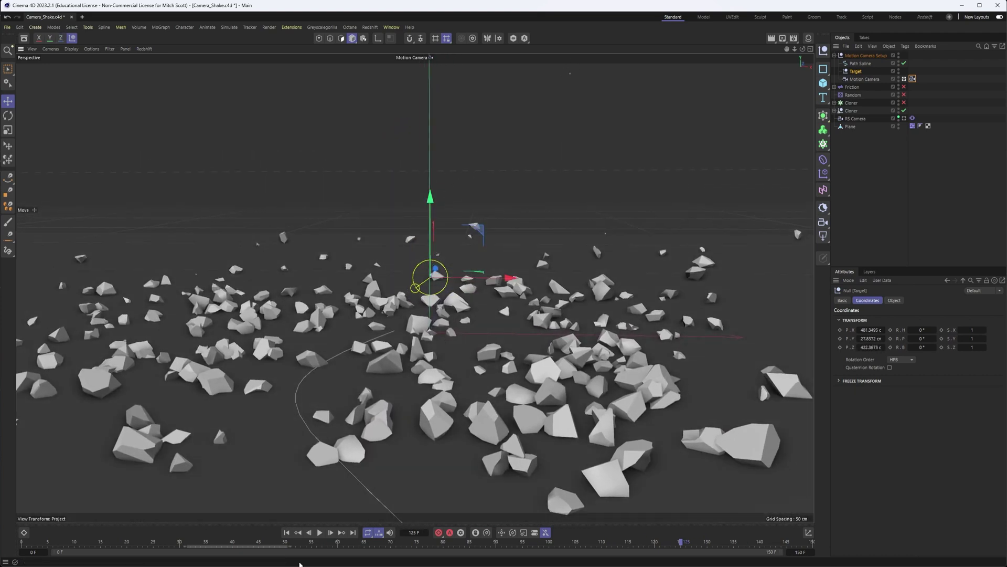
left_click(286, 533)
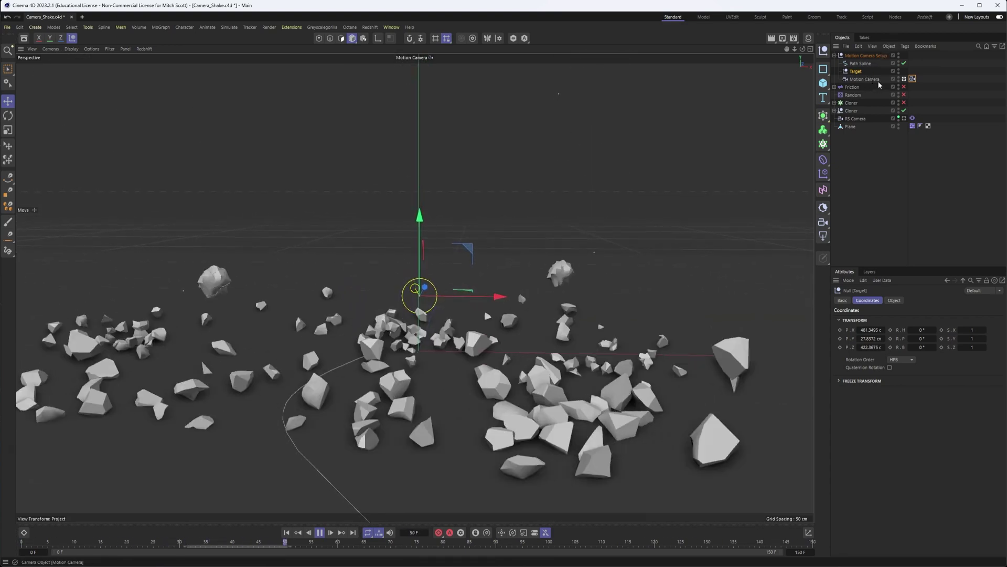
left_click(912, 79)
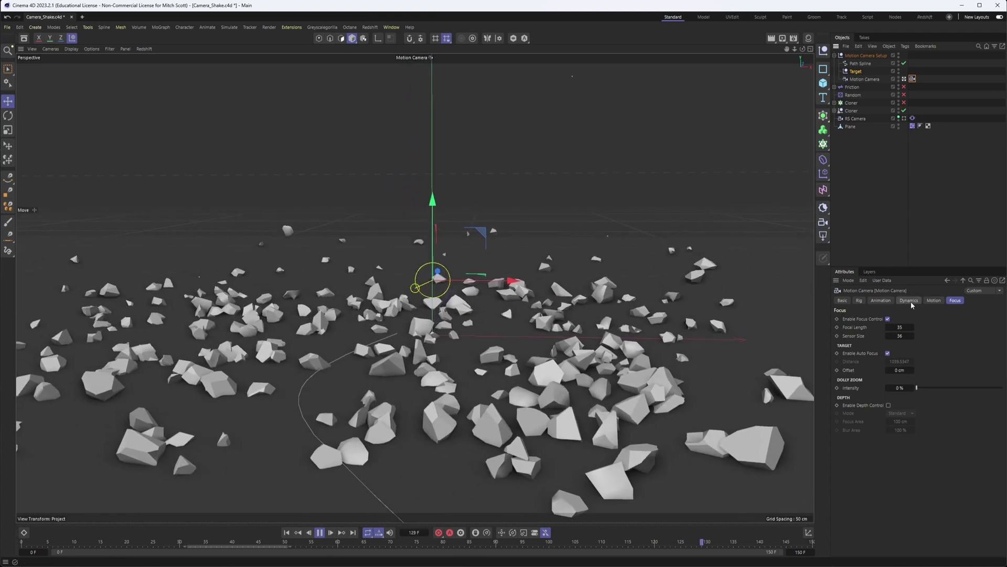
Show the Motion Camera's Motion settings with Head Rotation, Camera Rotation and Position sections collapsed.
left_click(933, 301)
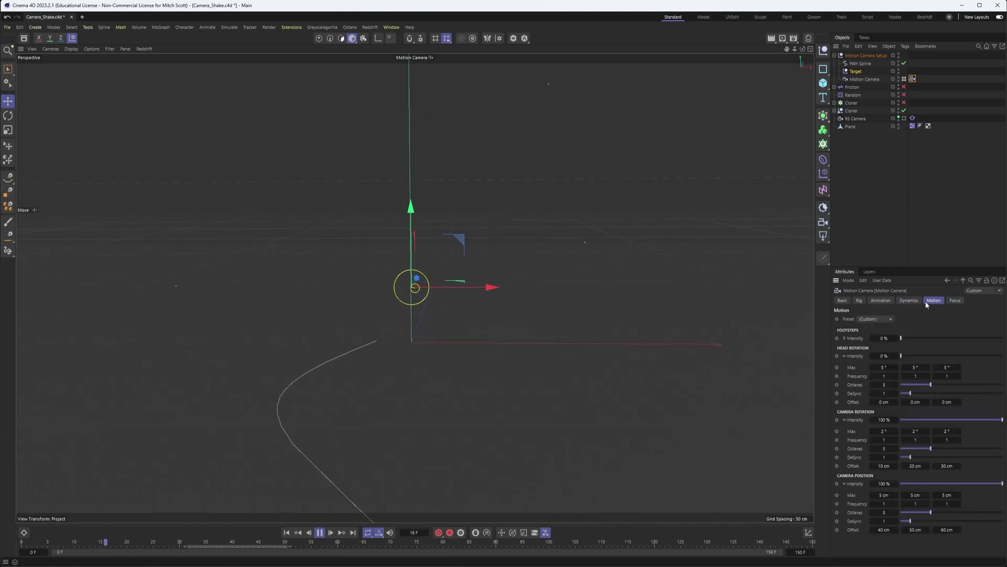
left_click(844, 356)
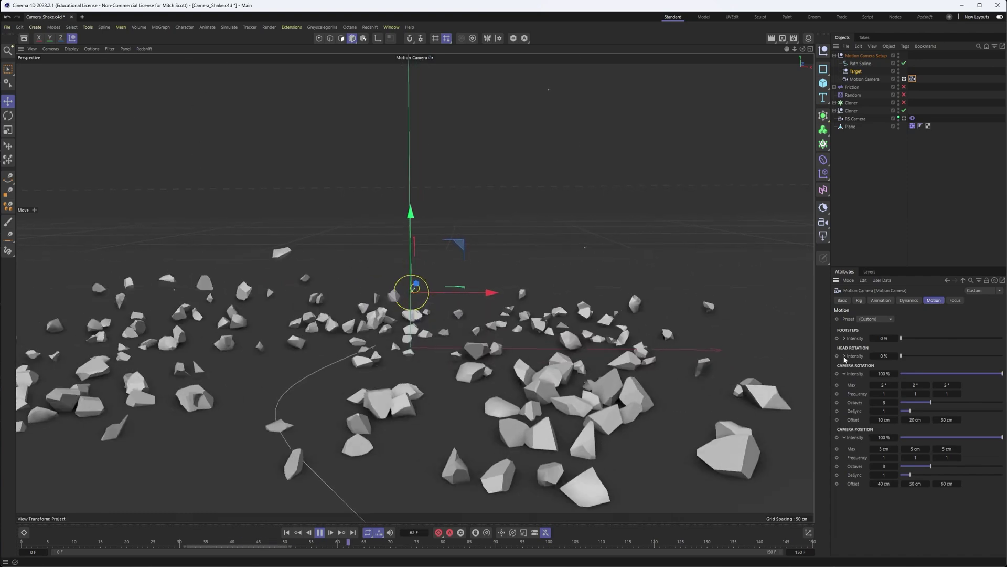
left_click(845, 373)
left_click(844, 391)
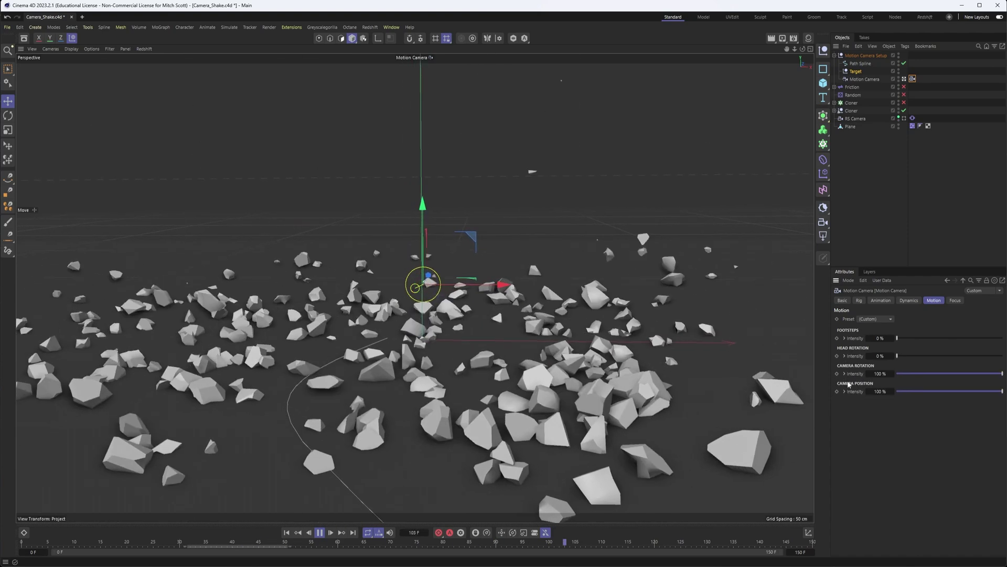
Try the Calm, SteadyCam 1 and Ego shake presets on the motion camera.
left_click(878, 319)
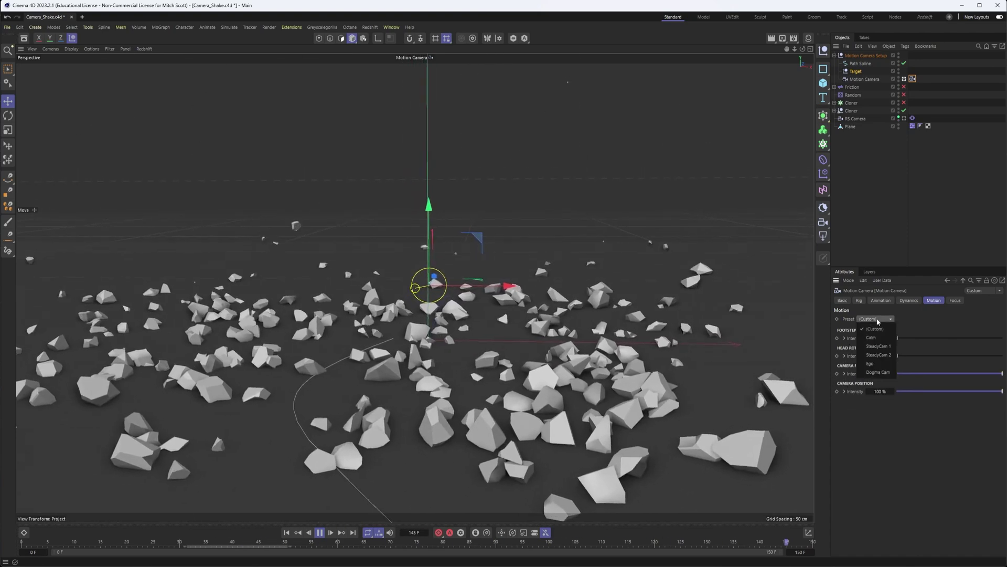
left_click(879, 337)
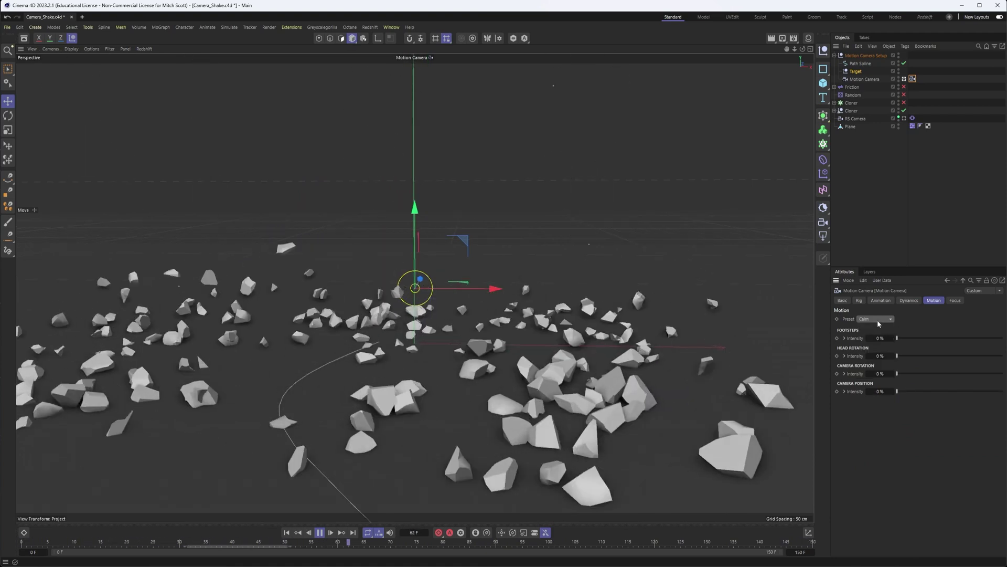
left_click(877, 320)
left_click(888, 347)
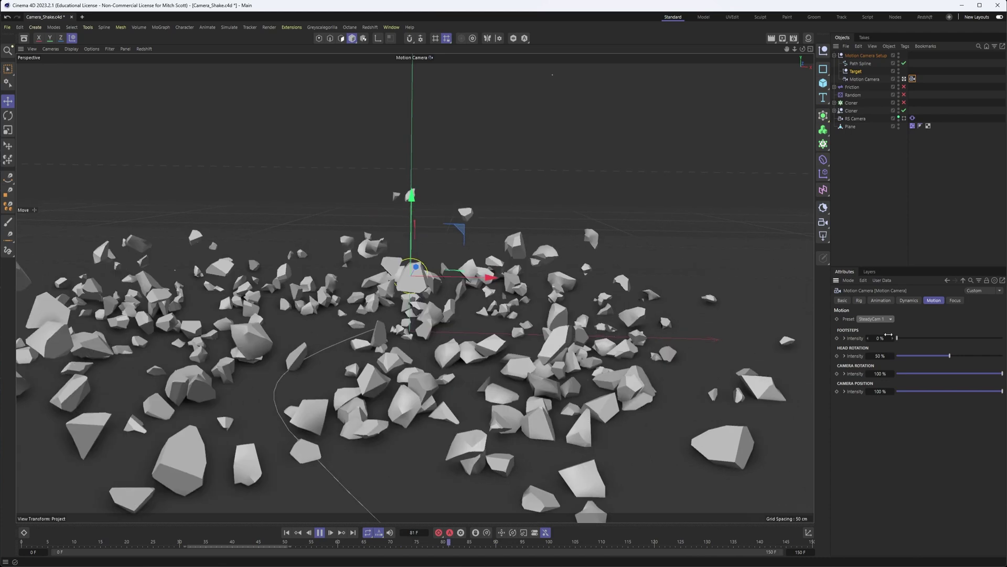
left_click(883, 320)
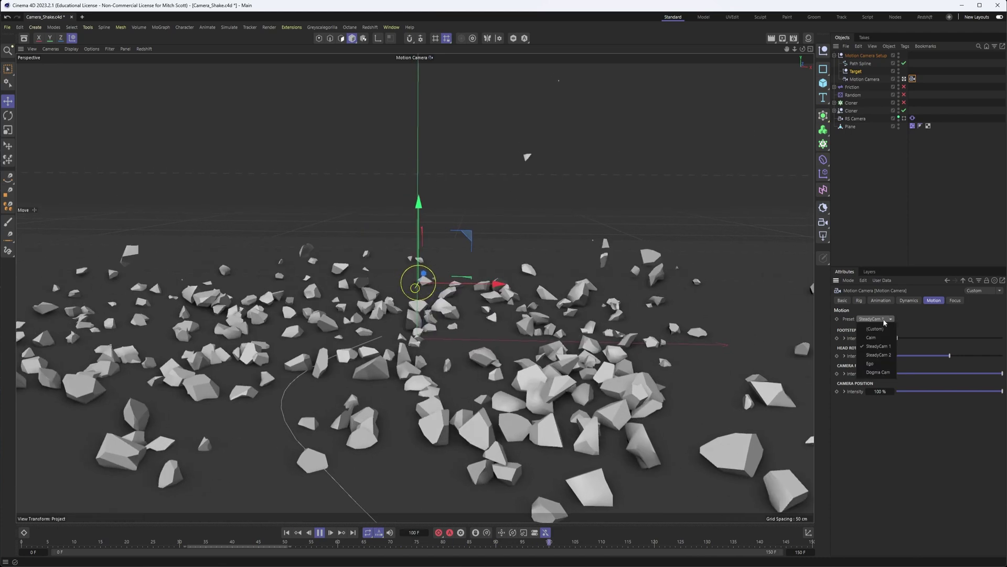
left_click(879, 363)
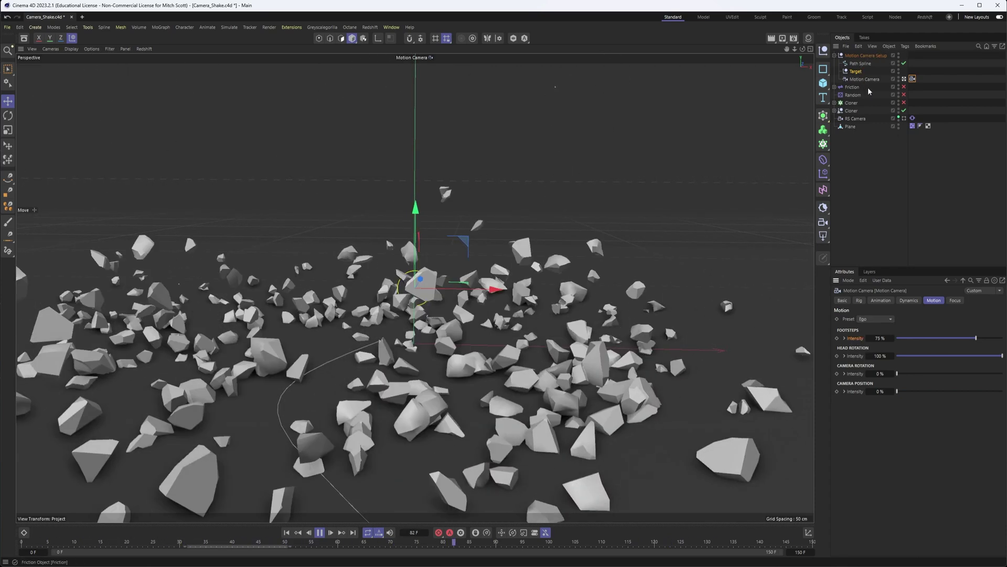
Settle on the Dogma Cam shake preset after glancing at the animation settings.
left_click(878, 301)
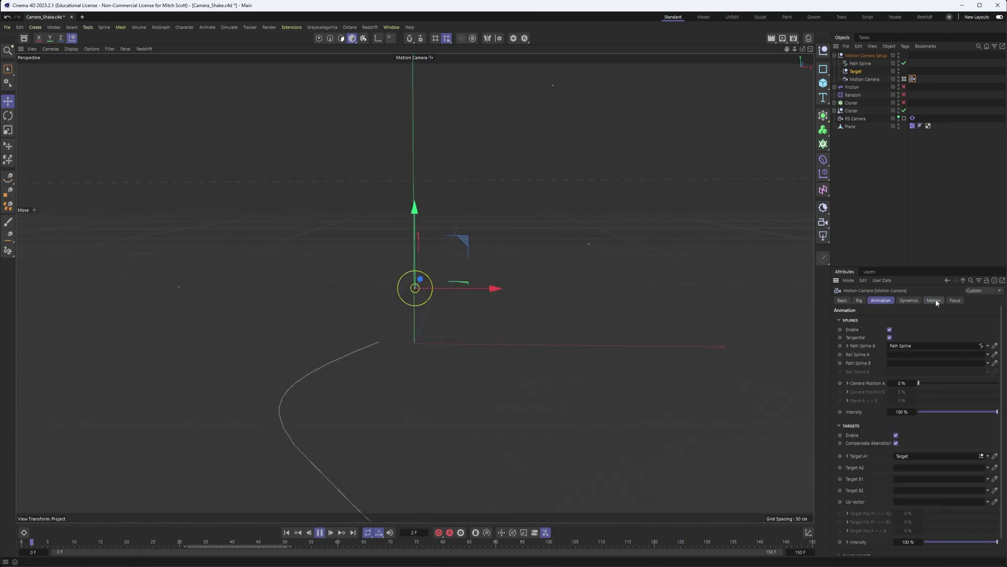
left_click(934, 300)
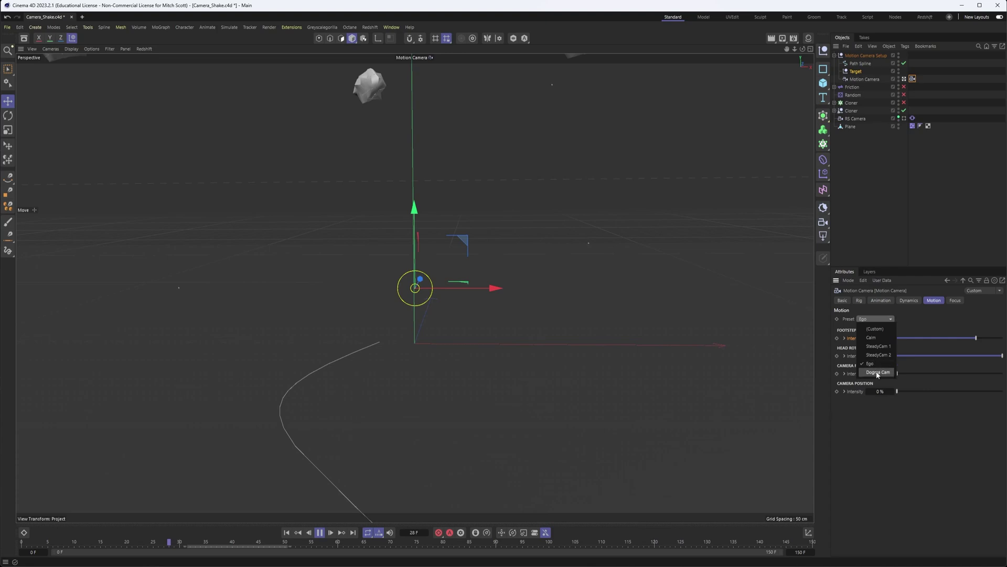
left_click(878, 373)
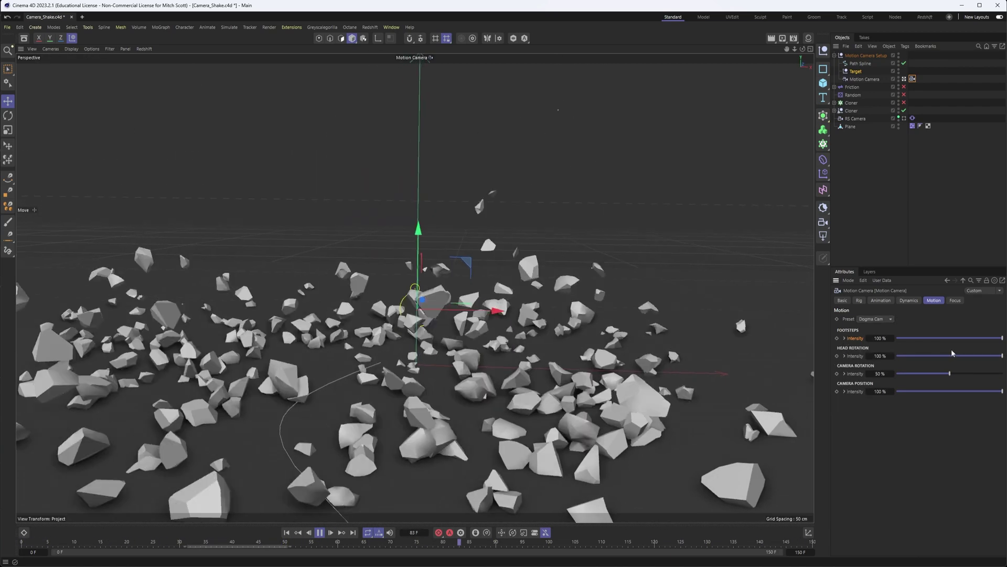
Zero out the footsteps and camera position shake and drop camera rotation shake to almost nothing.
left_click(845, 373)
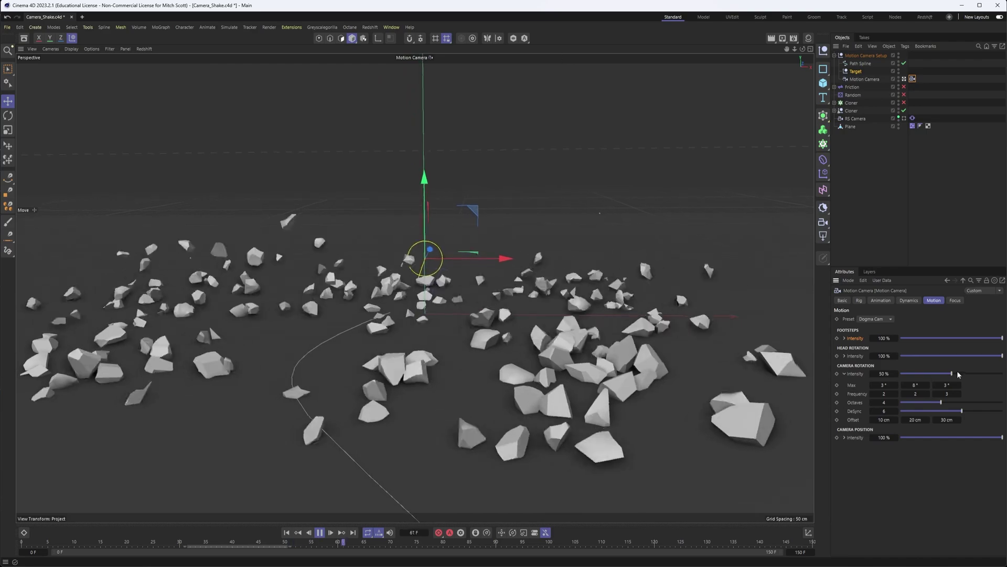
left_click(885, 384)
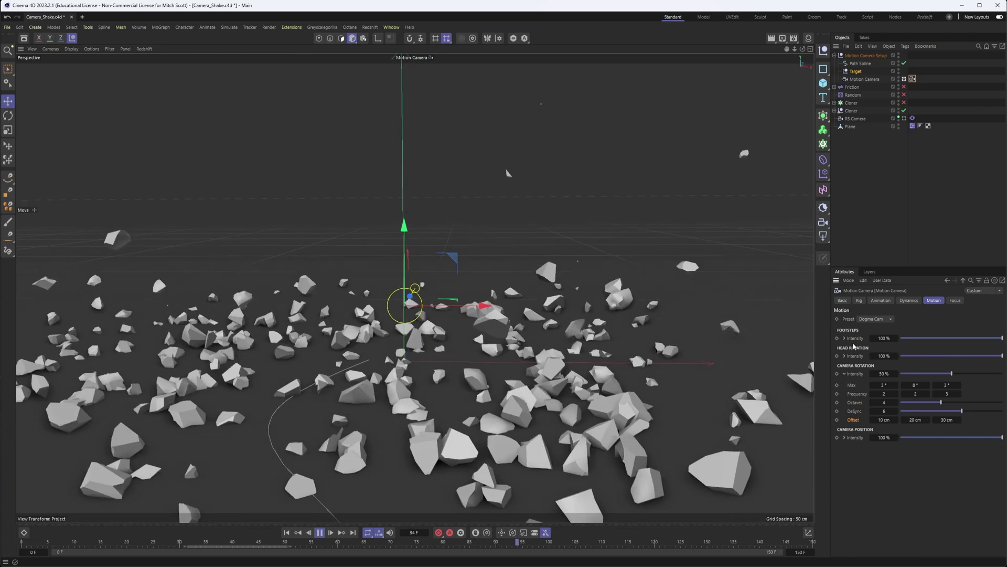
left_click_drag(972, 437, 841, 444)
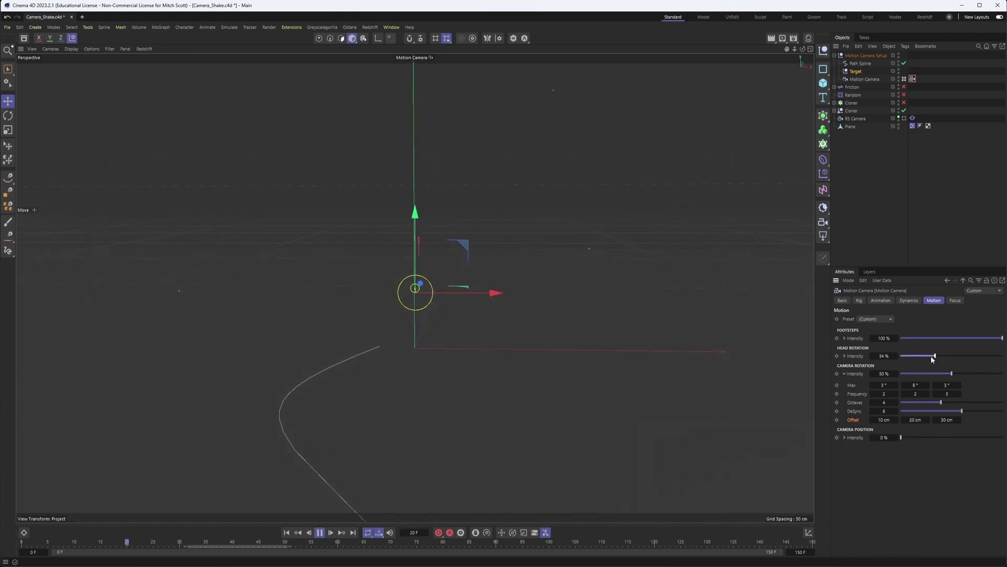
left_click_drag(940, 337, 777, 349)
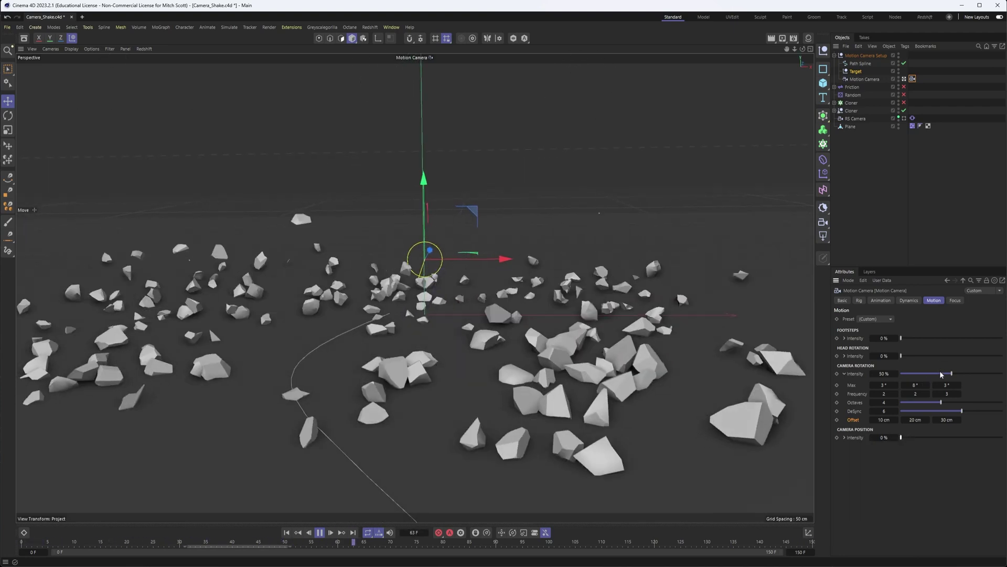
mouse_move(951, 373)
left_mouse_down()
mouse_move(885, 379)
mouse_move(949, 374)
left_mouse_up()
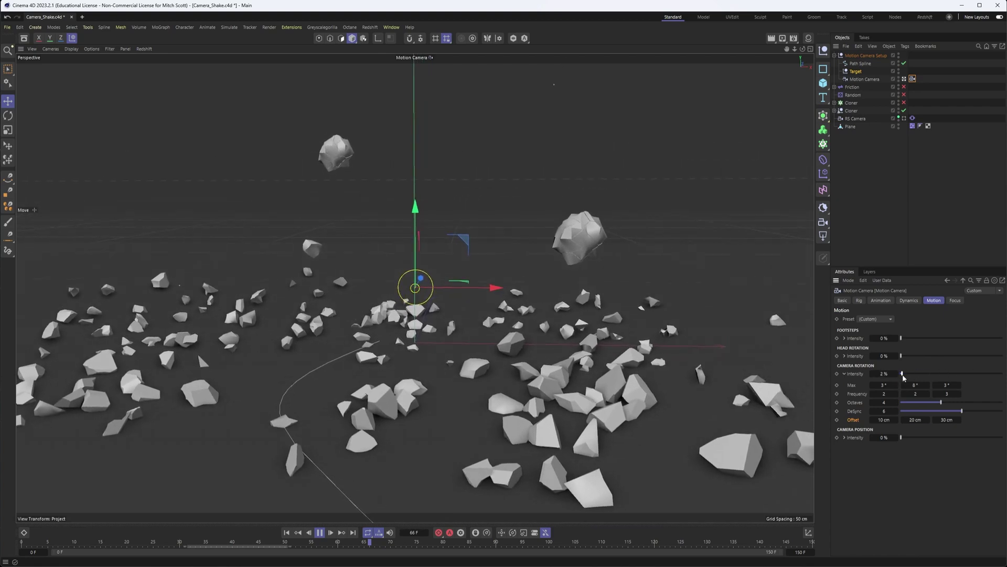
left_click_drag(949, 375, 897, 378)
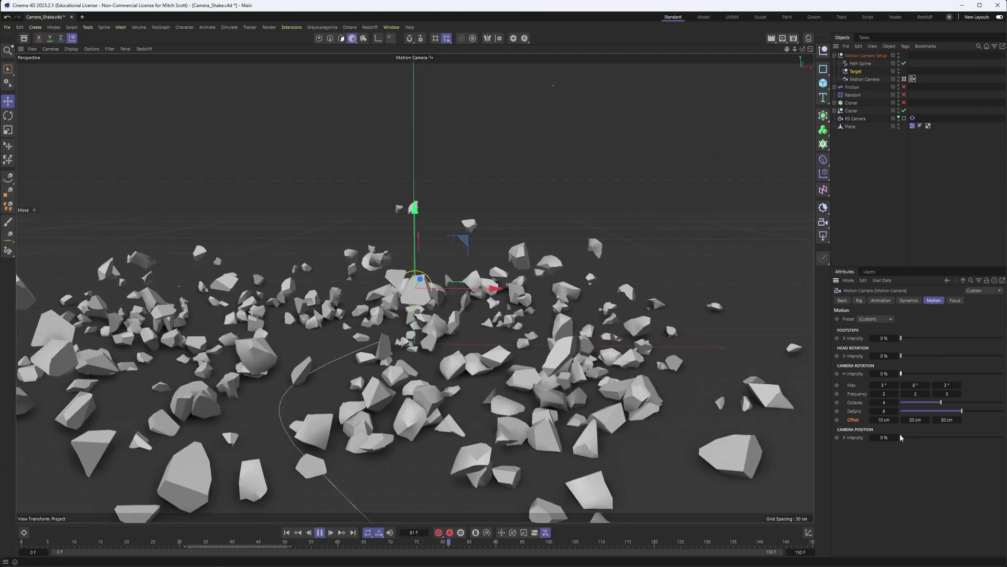
Raise camera position shake to 88% and rotation shake to 61%, then stop playback.
left_click_drag(900, 437, 1000, 438)
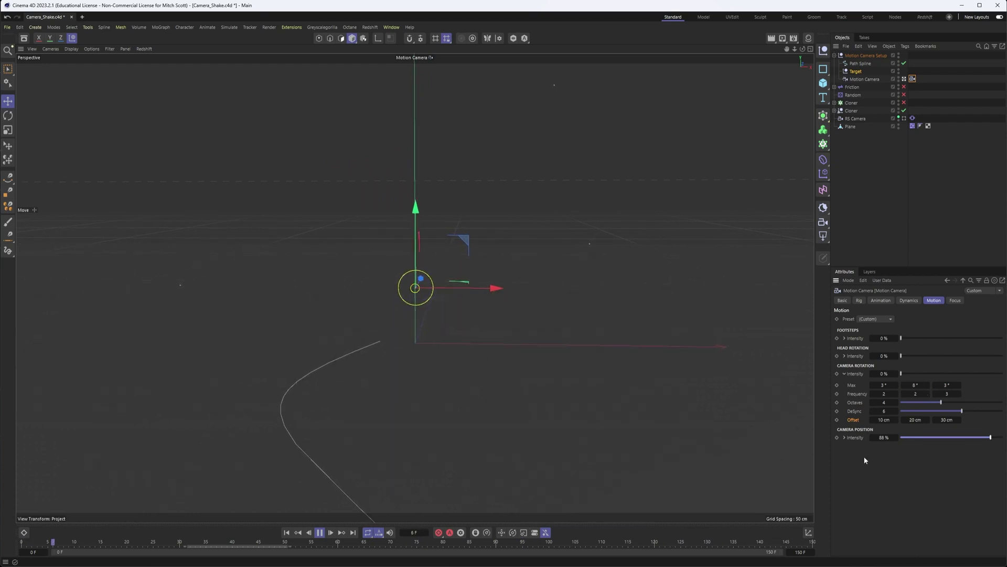
left_click_drag(931, 375, 960, 371)
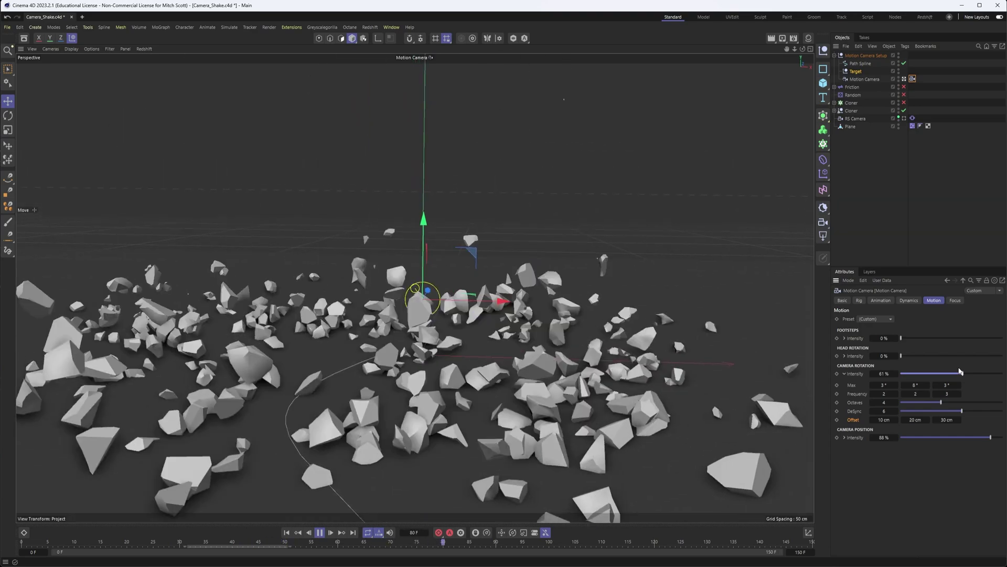
left_click(319, 533)
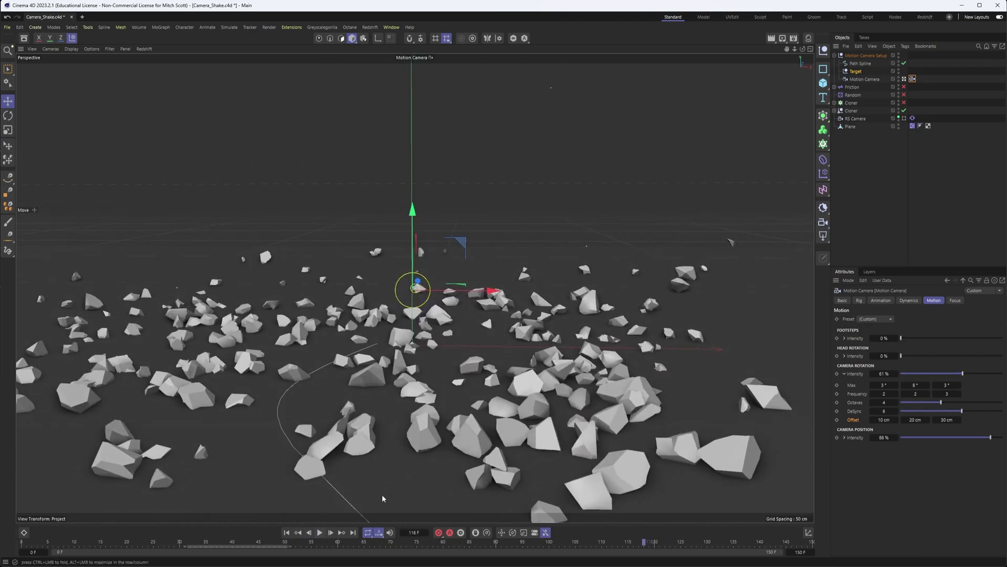
From the default camera, set Camera Position A back to 0% on the path and select the Motion Camera Setup.
left_click(904, 79)
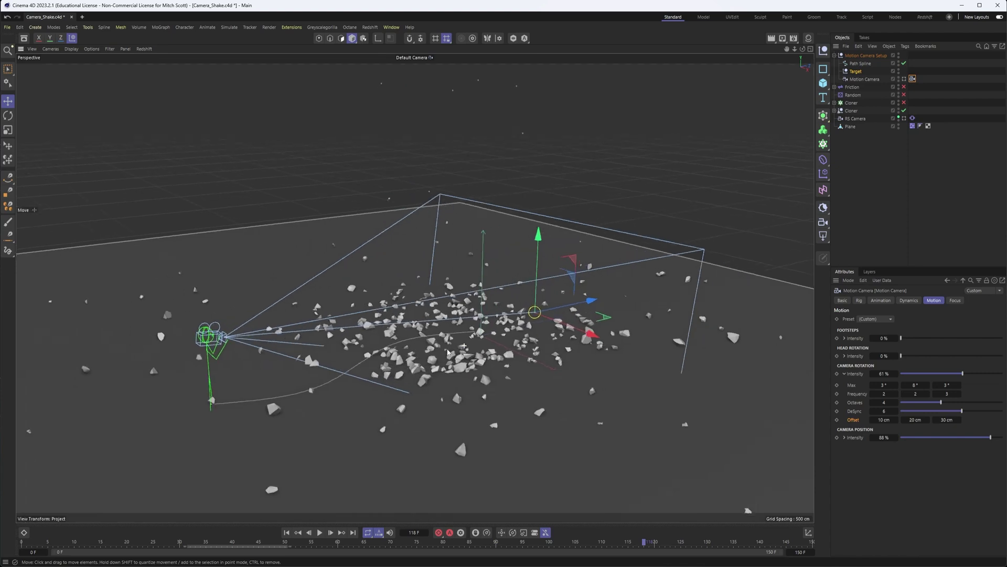
left_click(885, 300)
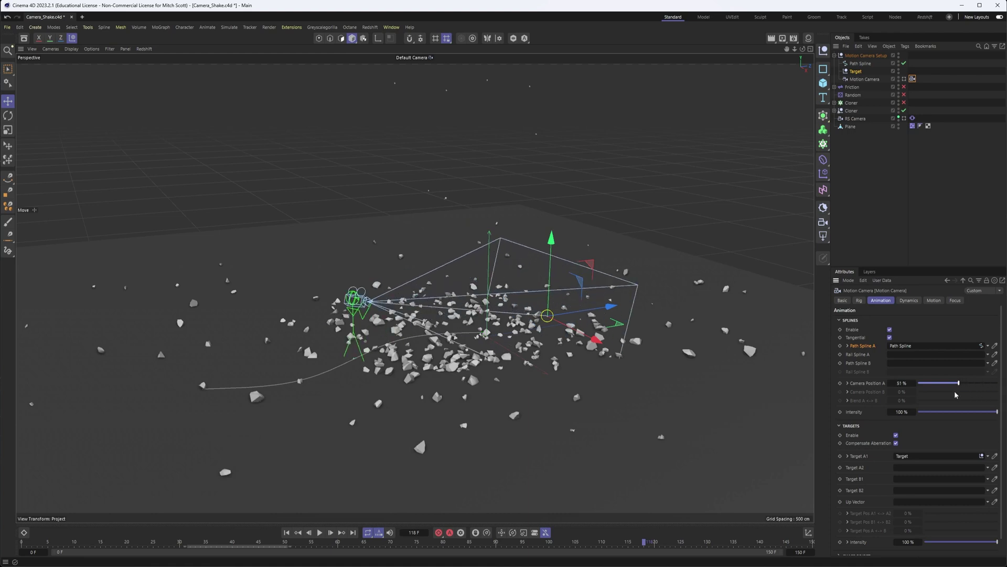
mouse_move(956, 394)
left_mouse_down()
mouse_move(912, 393)
mouse_move(969, 391)
left_mouse_up()
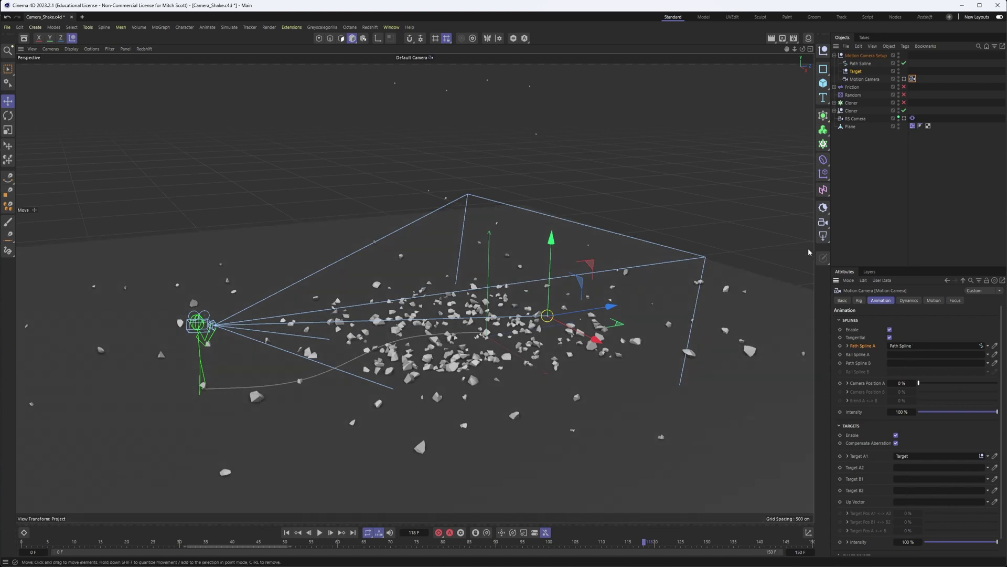
left_click(933, 300)
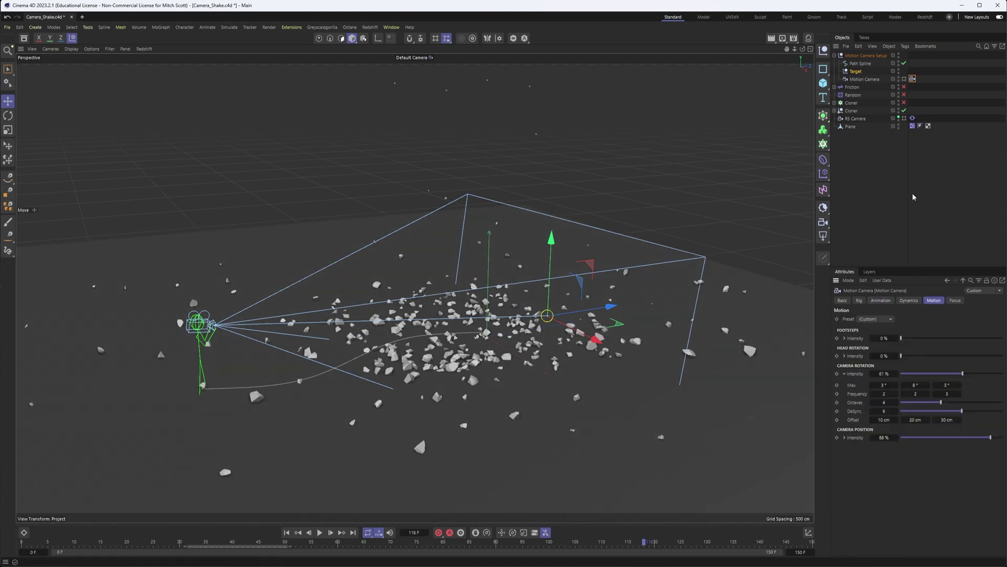
left_click(863, 56)
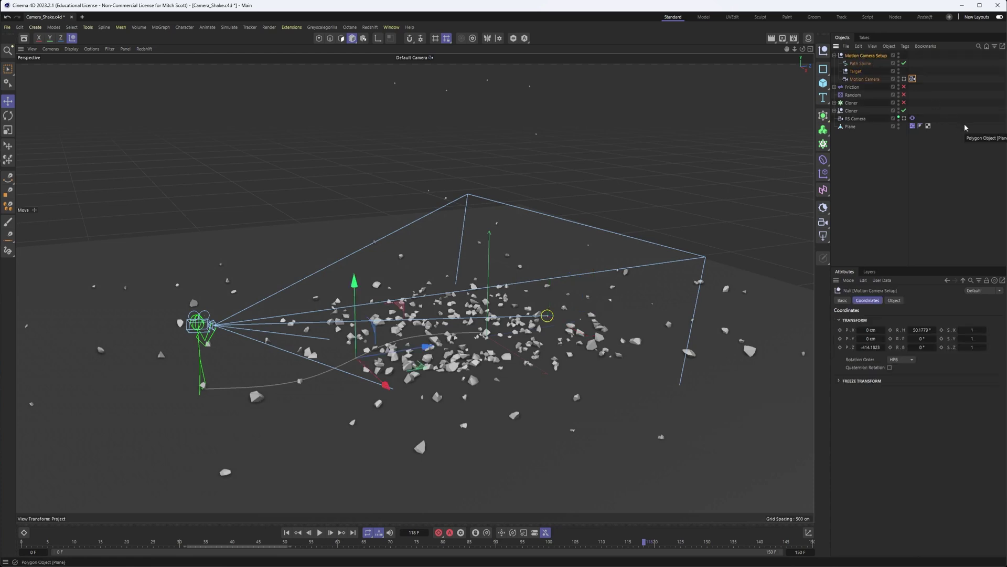
Delete the Motion Camera Setup and frame the RS Camera low and close on the debris.
key("Delete")
left_click(881, 88)
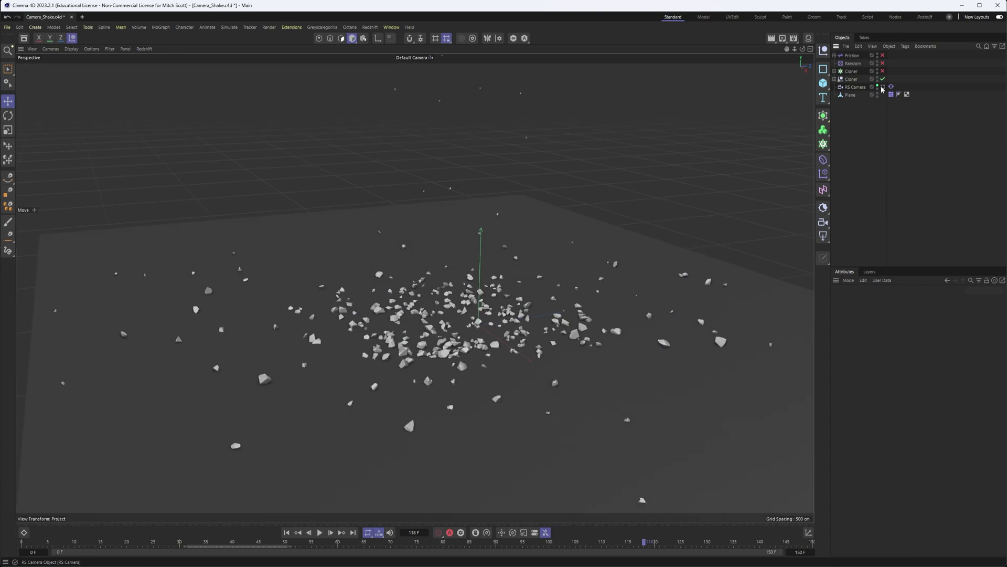
left_click_drag(400, 270, 455, 297, "alt")
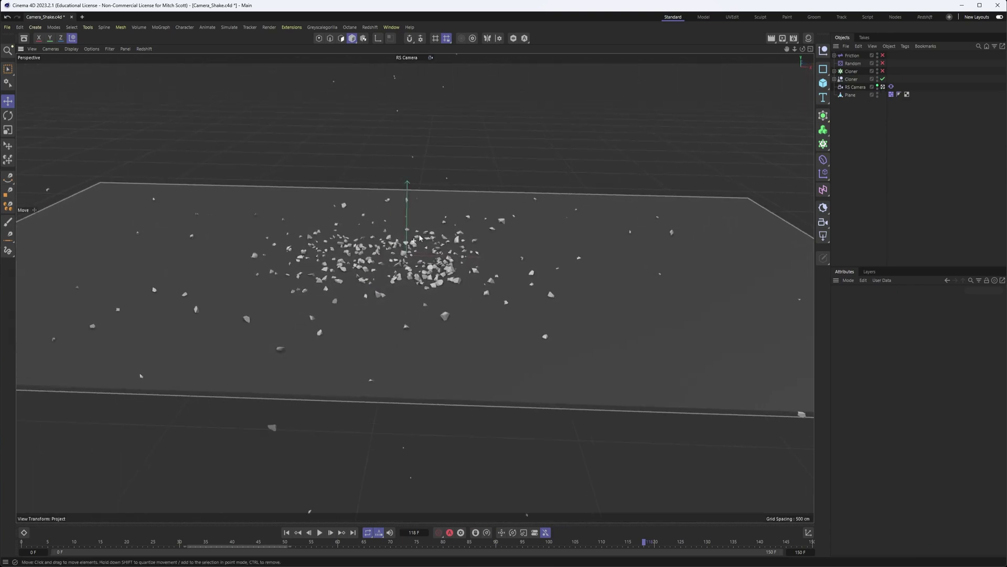
scroll(455, 296, "up", 10)
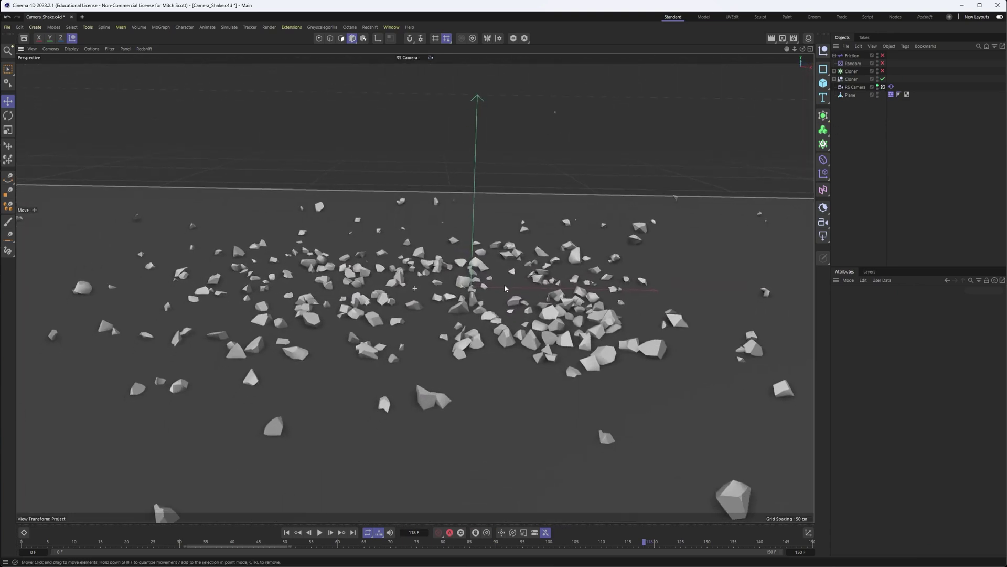
middle_click_drag(492, 306, 435, 316, "alt")
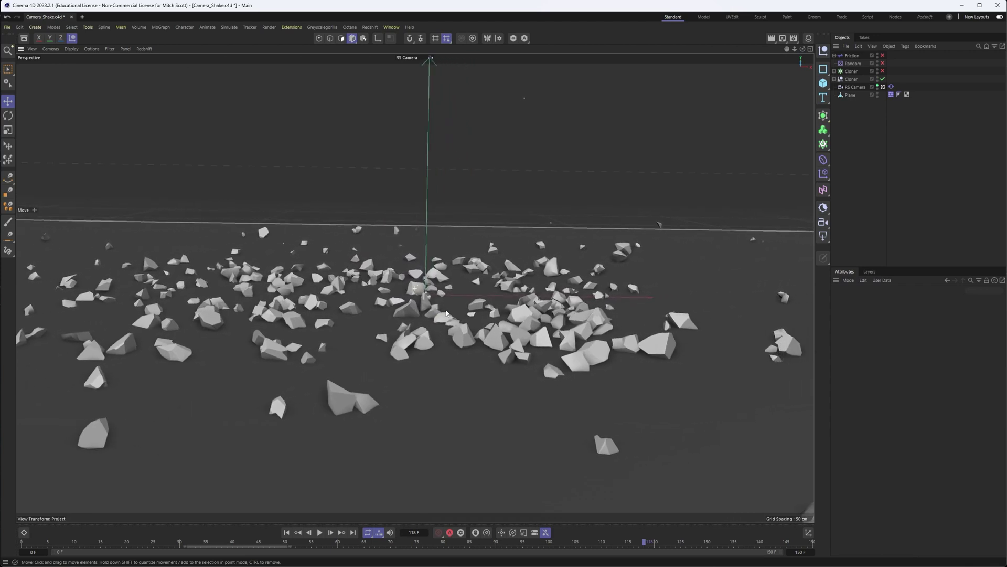
left_click_drag(434, 314, 421, 346, "alt")
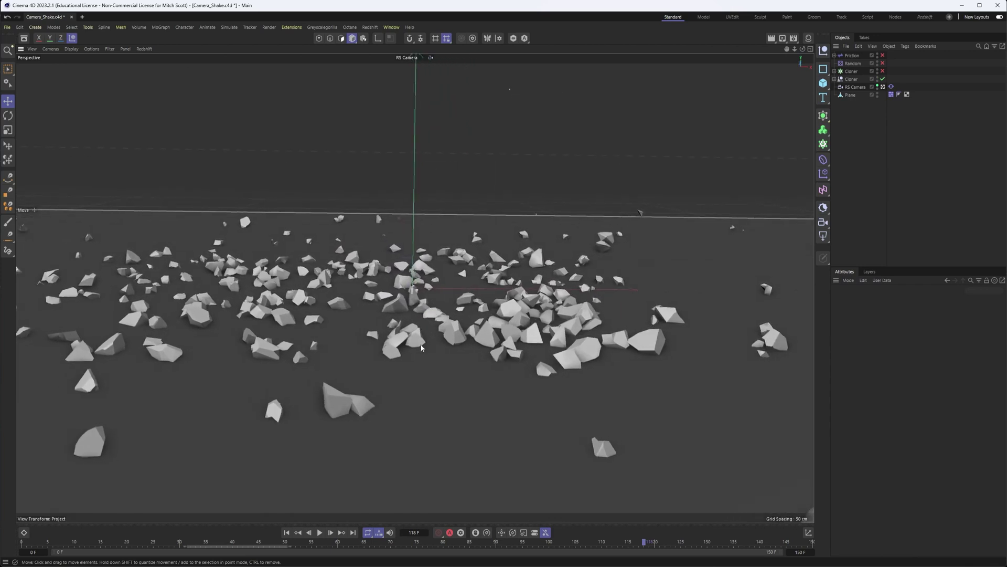
Rewind to frame 0 and play the debris simulation through the Redshift camera.
left_click(286, 532)
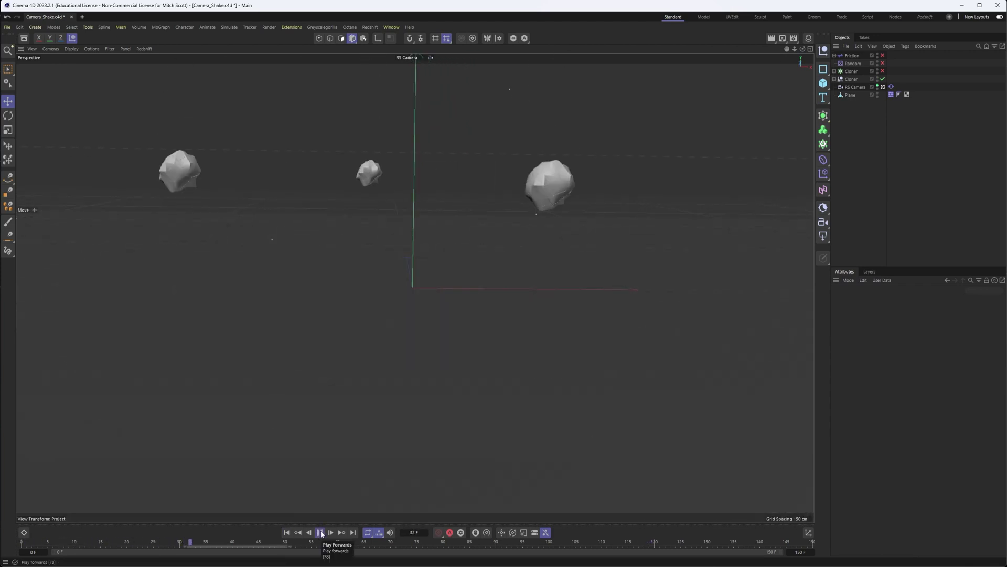
left_click(321, 534)
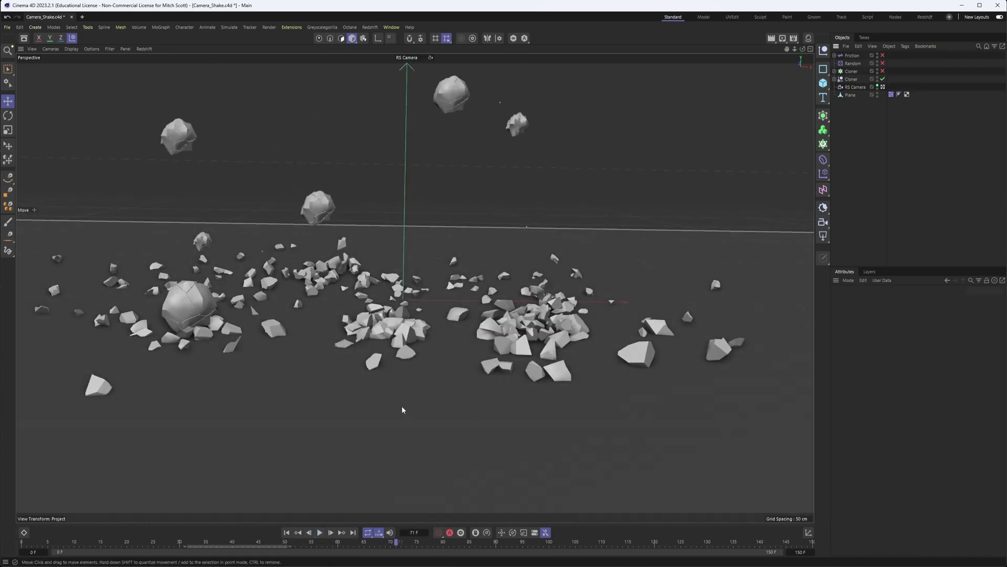
left_click(320, 533)
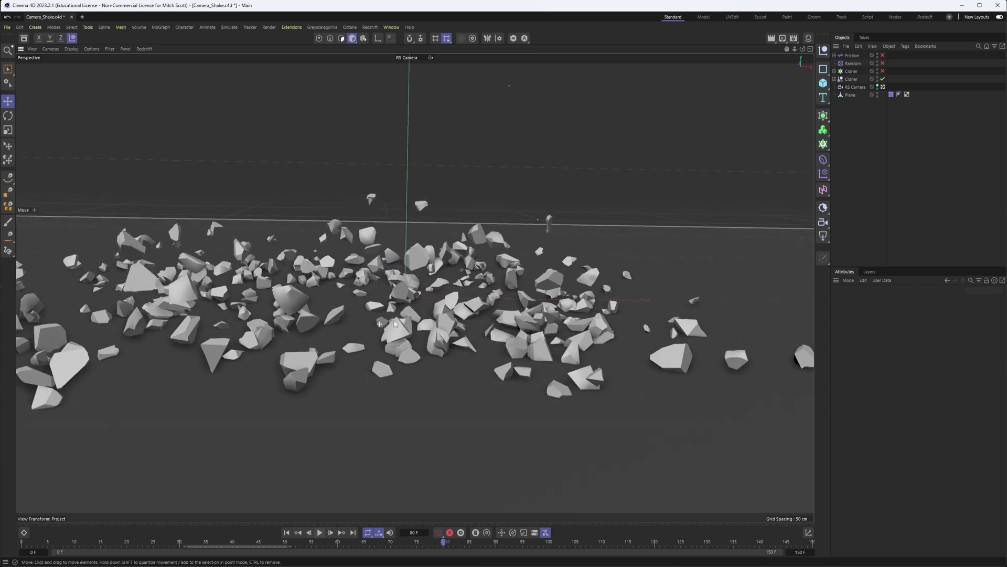
scroll(500, 350, "up", 5)
scroll(499, 349, "up", 2)
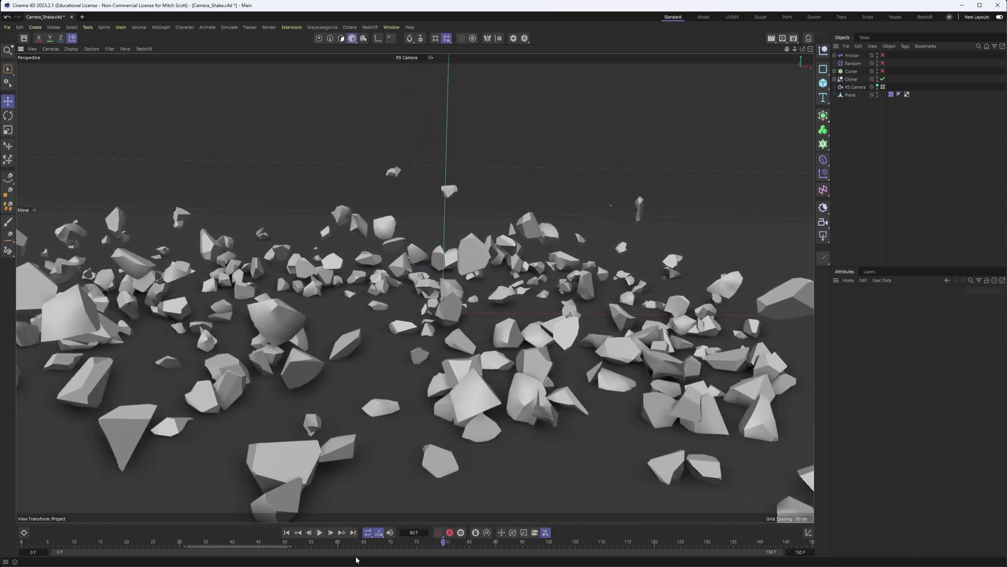
scroll(476, 398, "up", 2)
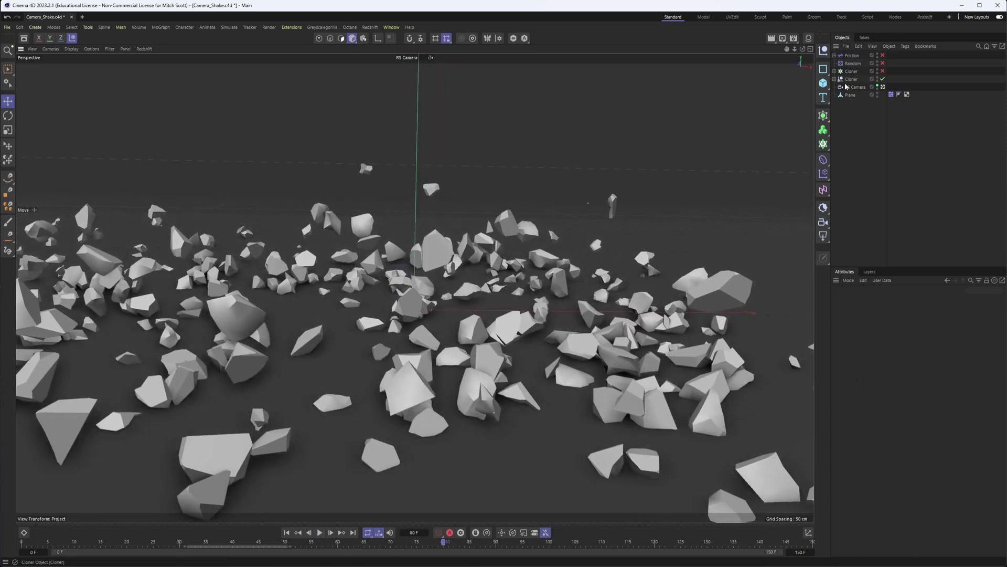
type("0")
Set the RS Camera rotation to H 0°, P -12°, B 0° and pan to reframe the debris.
key("Return")
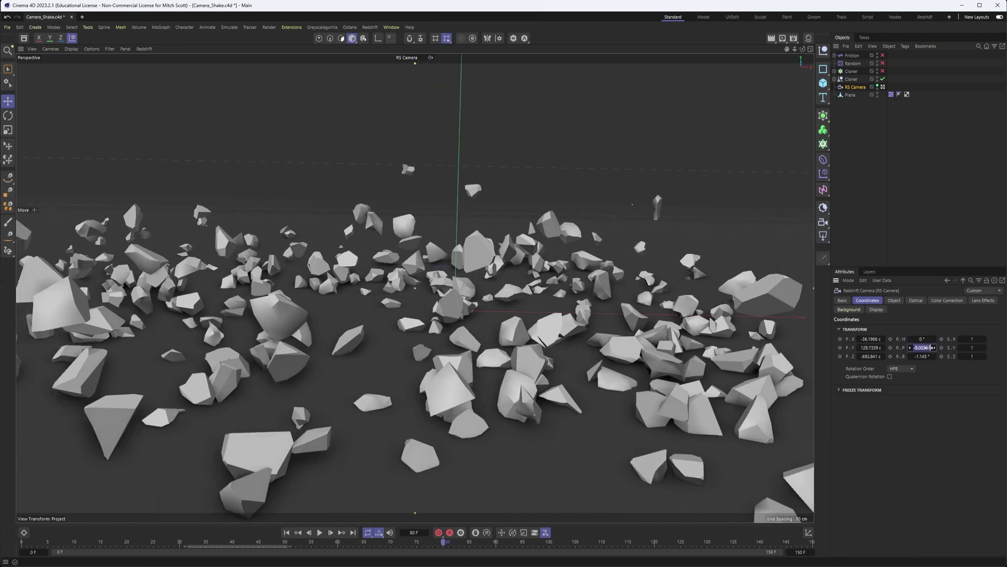
key("Tab")
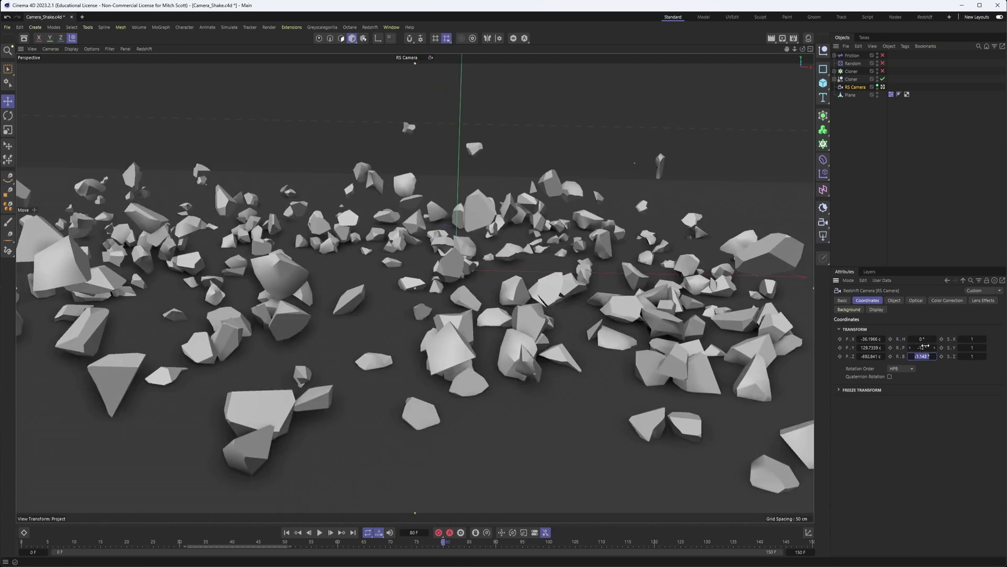
type("0")
key("Return")
middle_click_drag(762, 298, 527, 312, "alt")
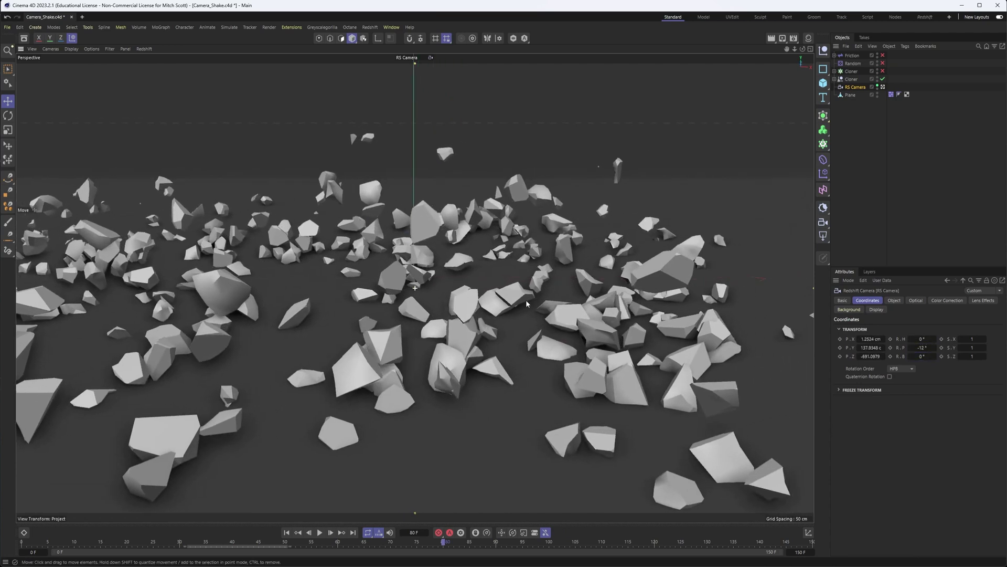
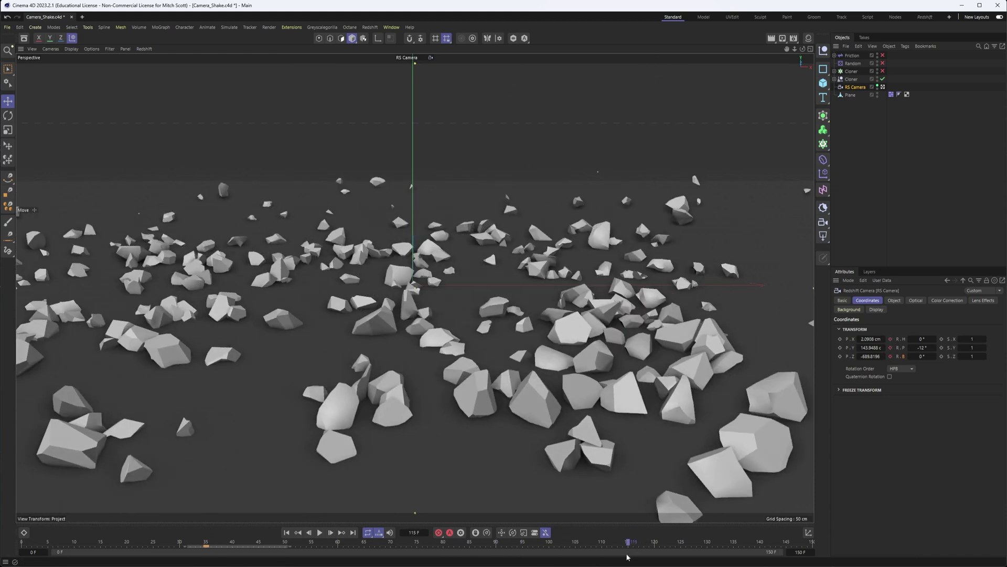
Preview the falling rocks, then show the camera's pitch F-curve in the Timeline with Coordinates visible.
mouse_move(635, 555)
left_mouse_down()
mouse_move(589, 559)
mouse_move(602, 558)
left_mouse_up()
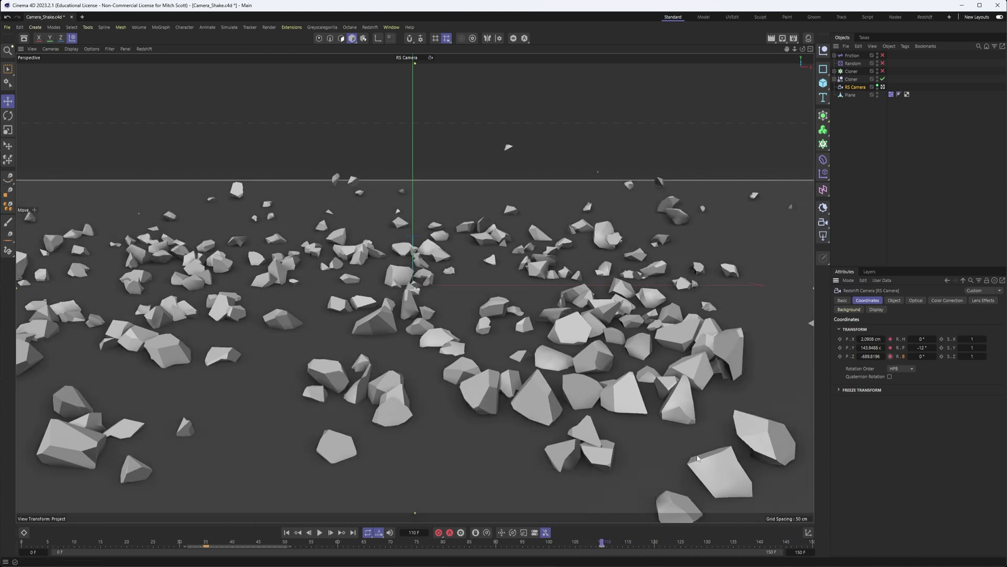
left_click_drag(229, 544, 343, 555)
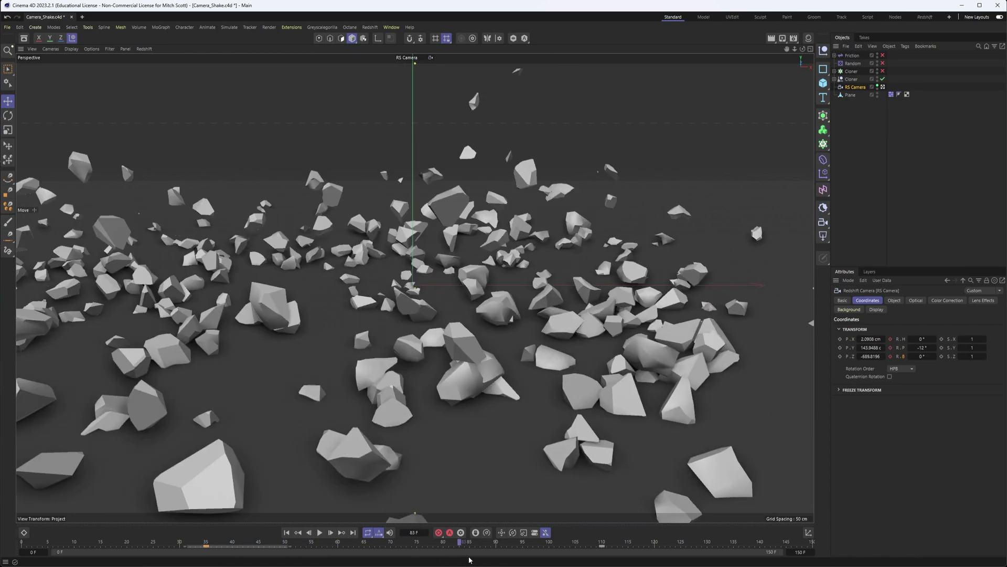
mouse_move(343, 555)
left_mouse_down()
mouse_move(567, 561)
mouse_move(222, 561)
left_mouse_up()
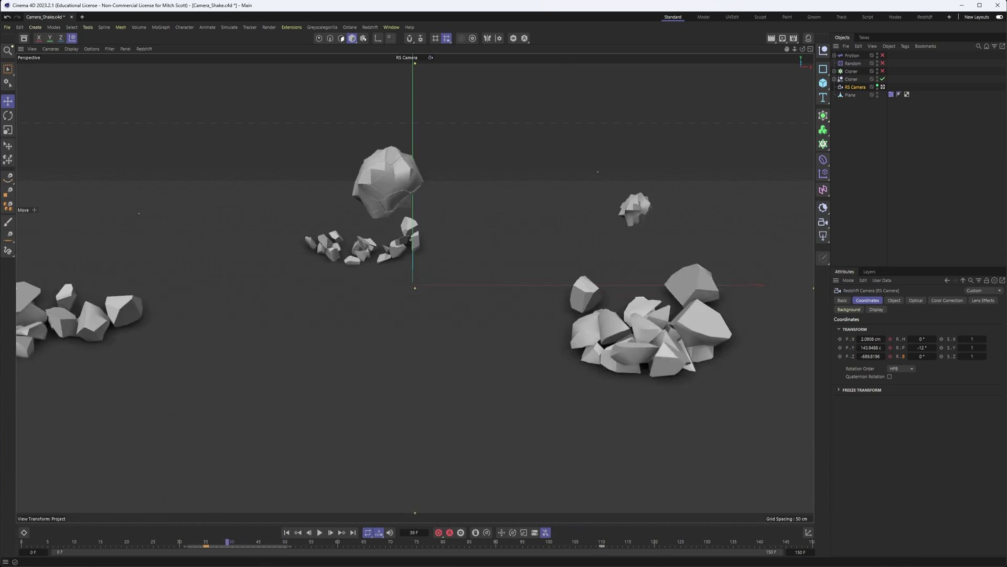
left_click(23, 533)
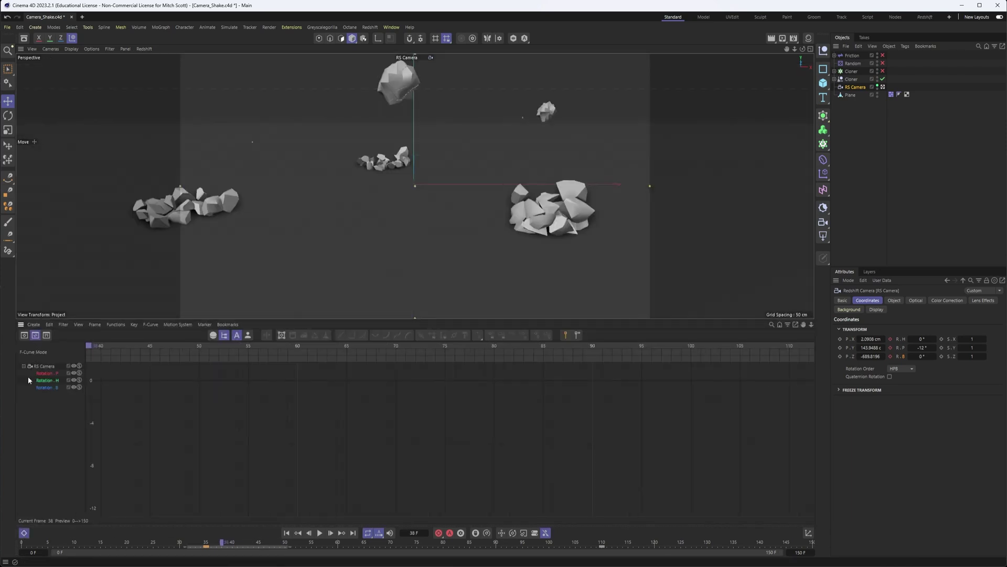
left_click(47, 373)
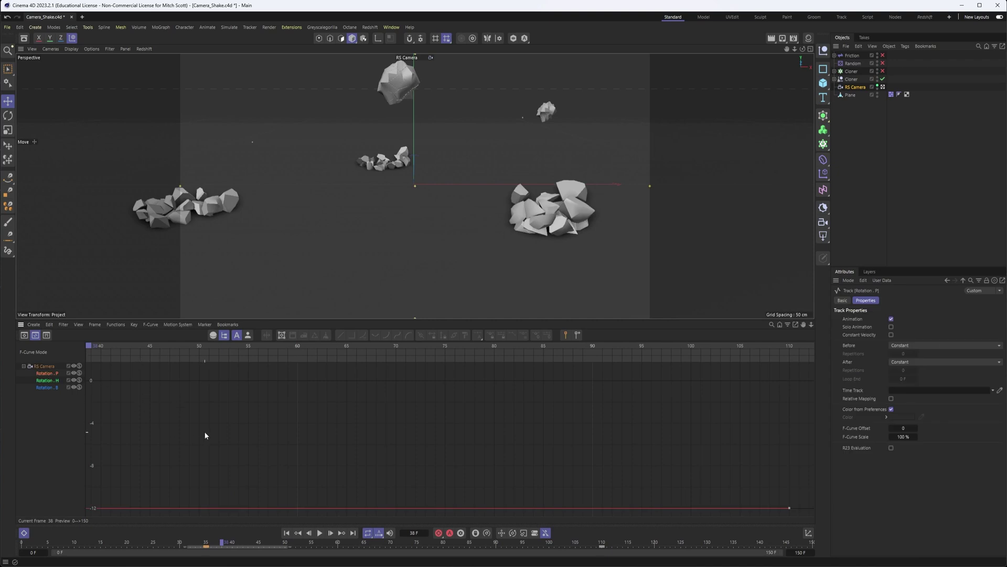
key("h")
left_click(128, 438)
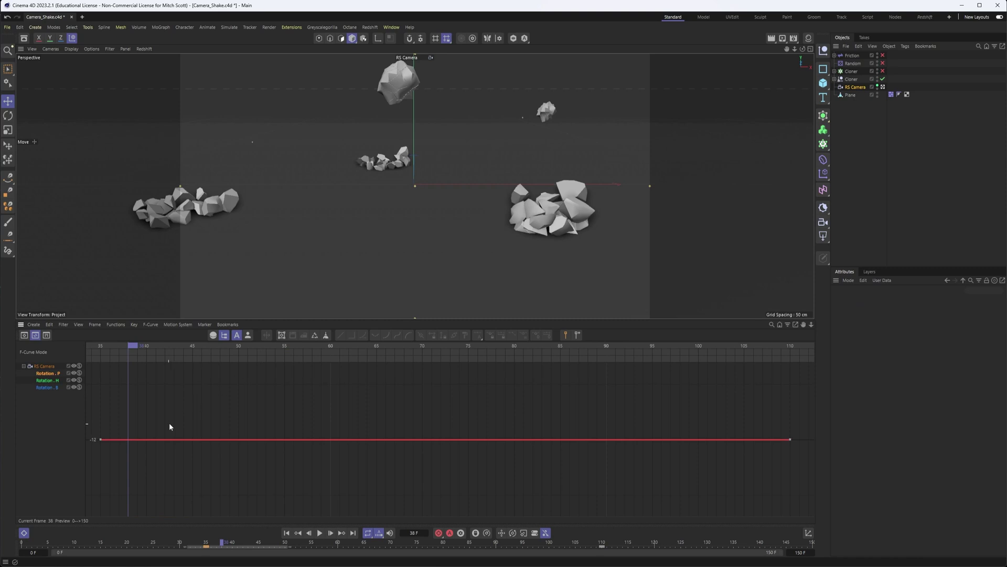
left_click(856, 87)
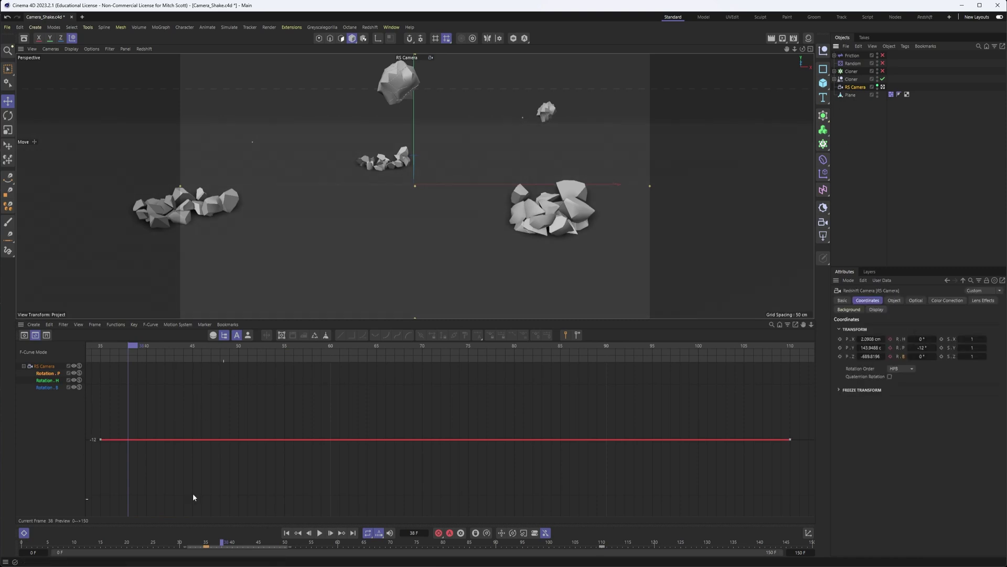
At frame 39 nudge heading, pitch and bank by +1° and record a rotation key.
left_click_drag(137, 350, 148, 360)
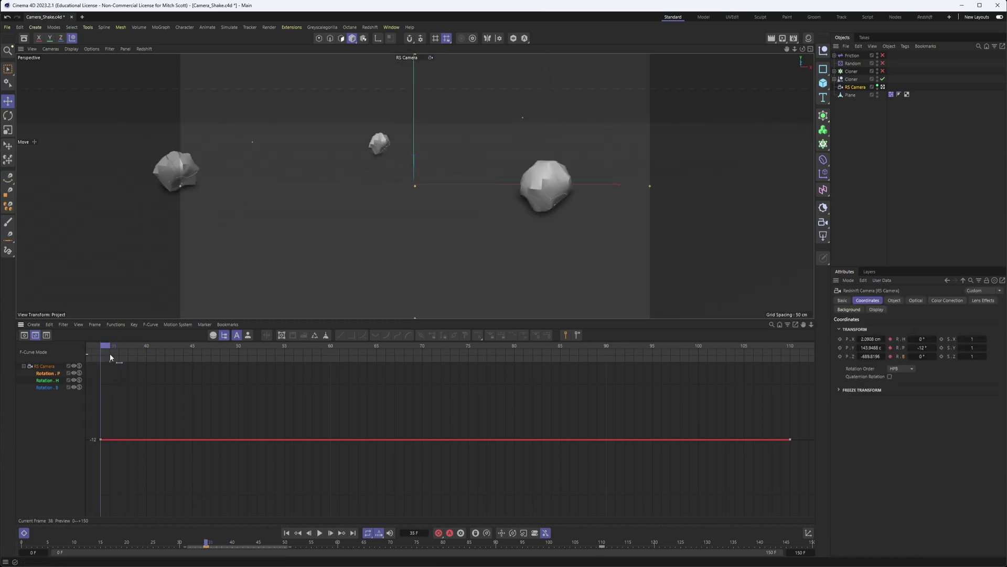
left_click(934, 339)
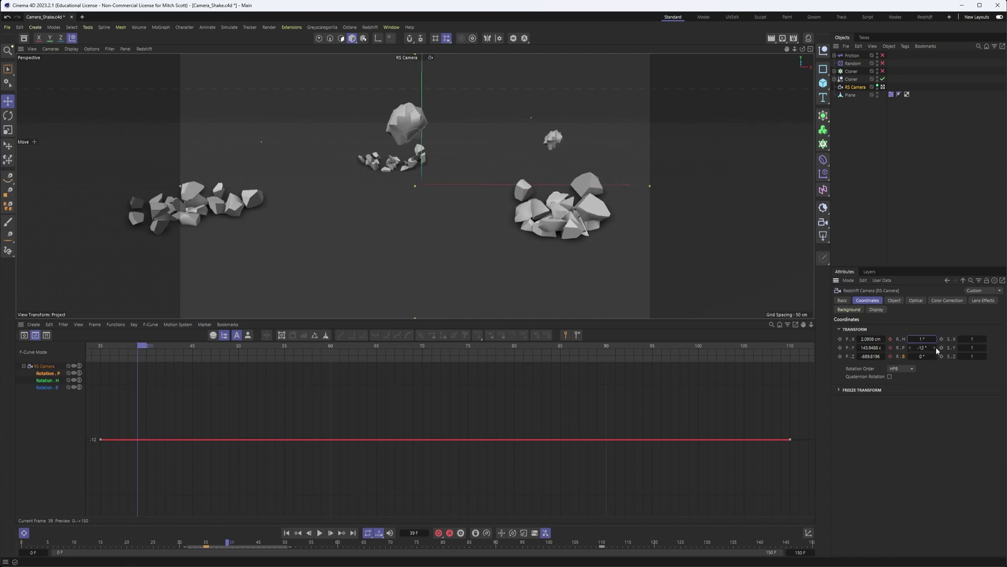
left_click(935, 346)
left_click(890, 340)
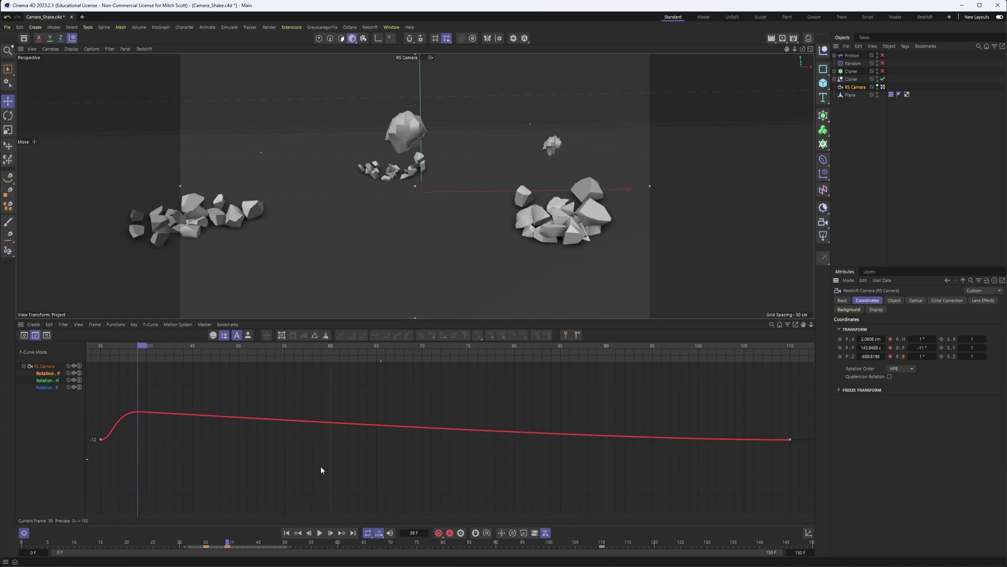
At frame 47 key heading and bank at -1°, then re-key pitch dipped to -13°.
mouse_move(138, 351)
left_mouse_down()
mouse_move(197, 359)
mouse_move(183, 359)
left_mouse_up()
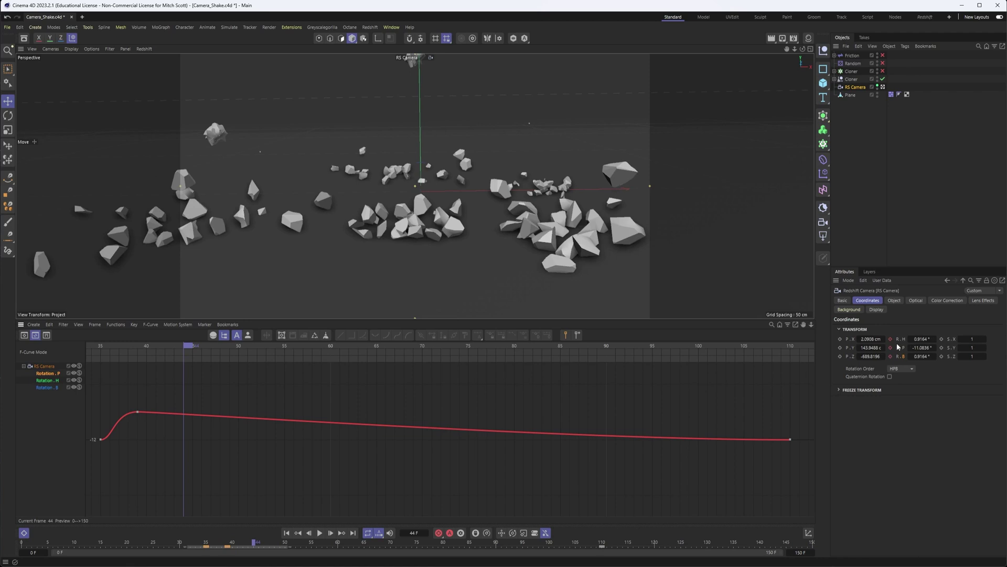
mouse_move(105, 358)
left_mouse_down()
mouse_move(102, 343)
mouse_move(210, 371)
left_mouse_up()
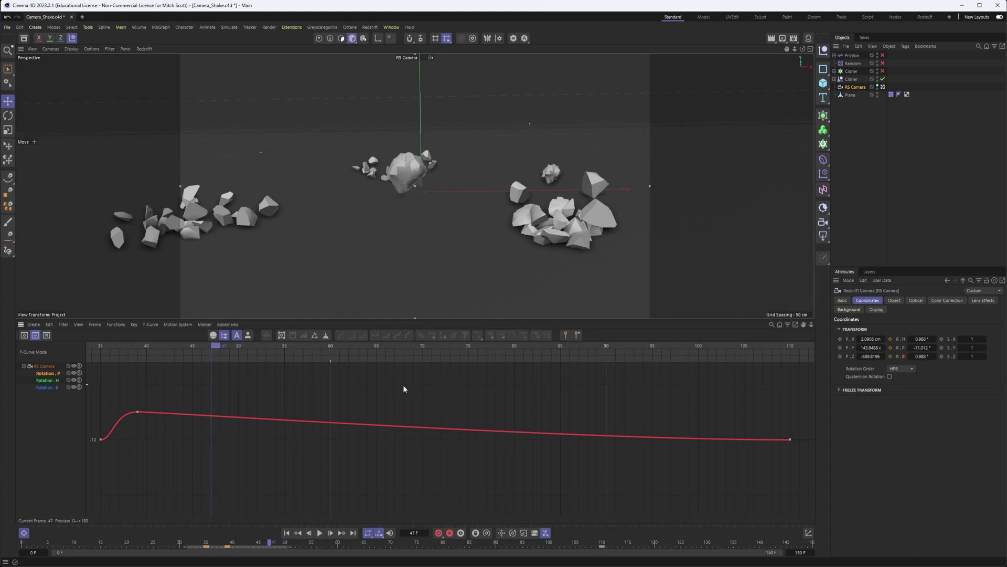
left_click(932, 340)
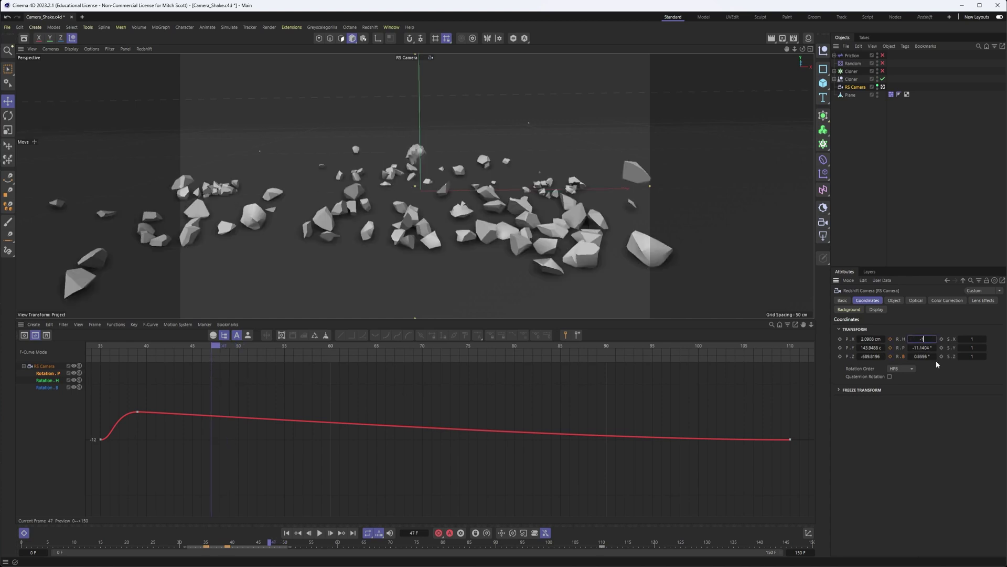
left_click(935, 361)
type("-1")
key("Return")
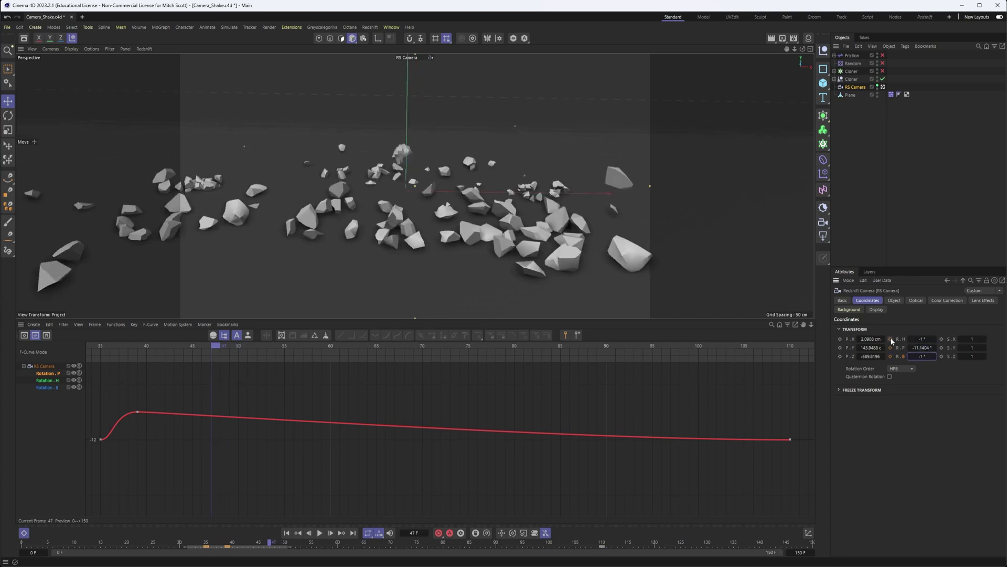
left_click(890, 347)
left_click(922, 347)
type("-12")
key("Return")
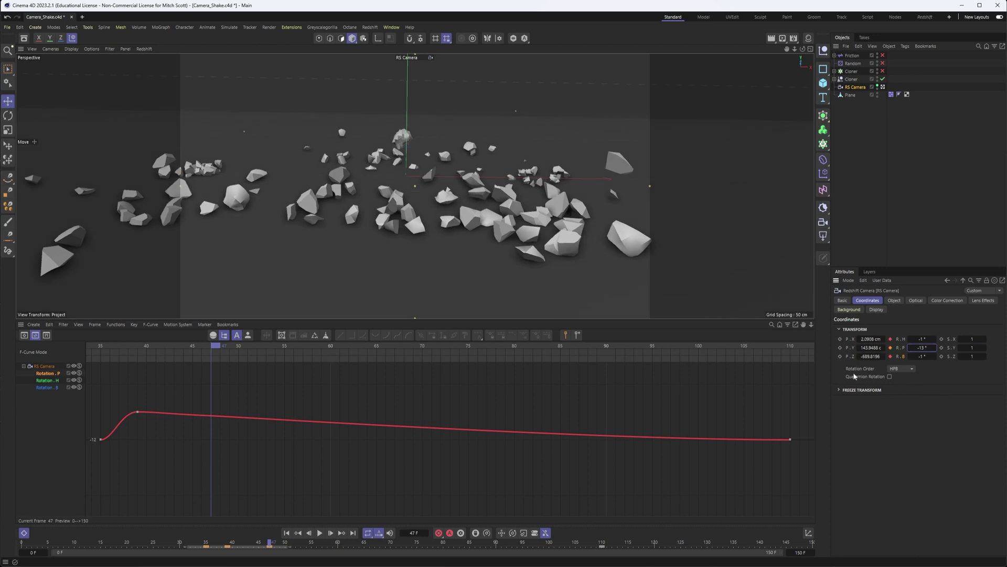
left_click(889, 347)
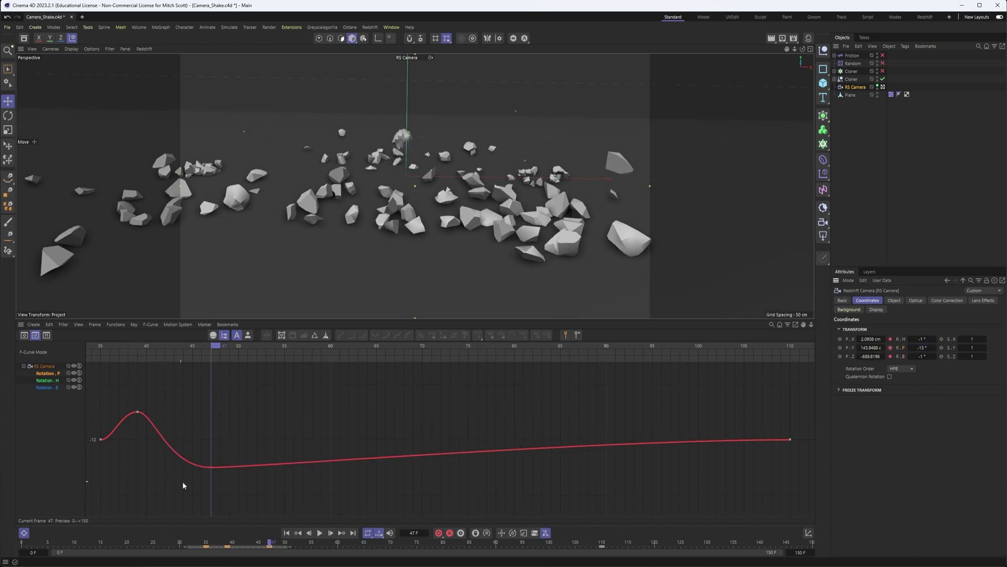
Shift the frame 47 pitch key earlier and add bump and peak keys near frames 50 and 55.
left_click(218, 418)
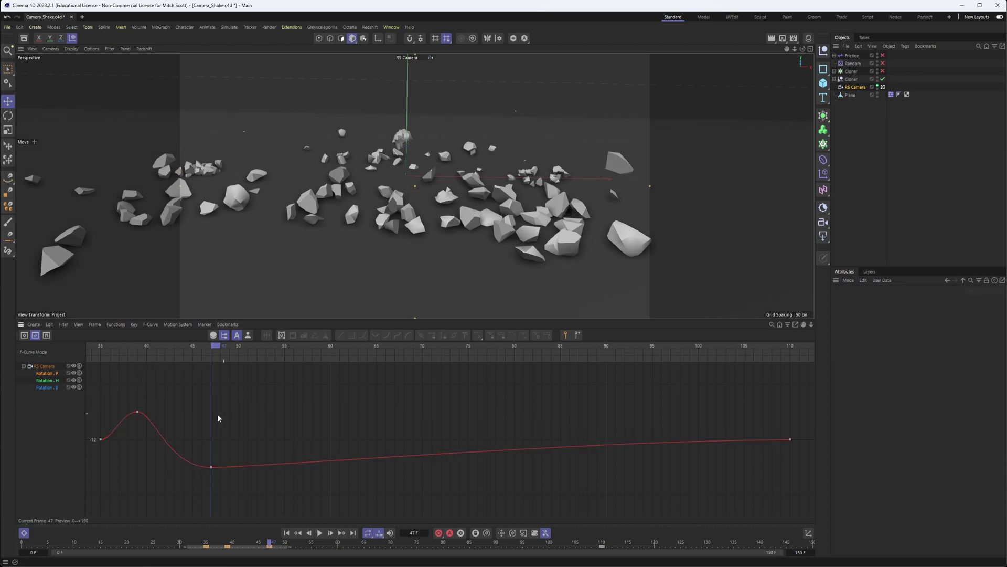
left_click_drag(211, 466, 184, 467)
left_click(242, 460, "ctrl")
left_click_drag(243, 460, 261, 454)
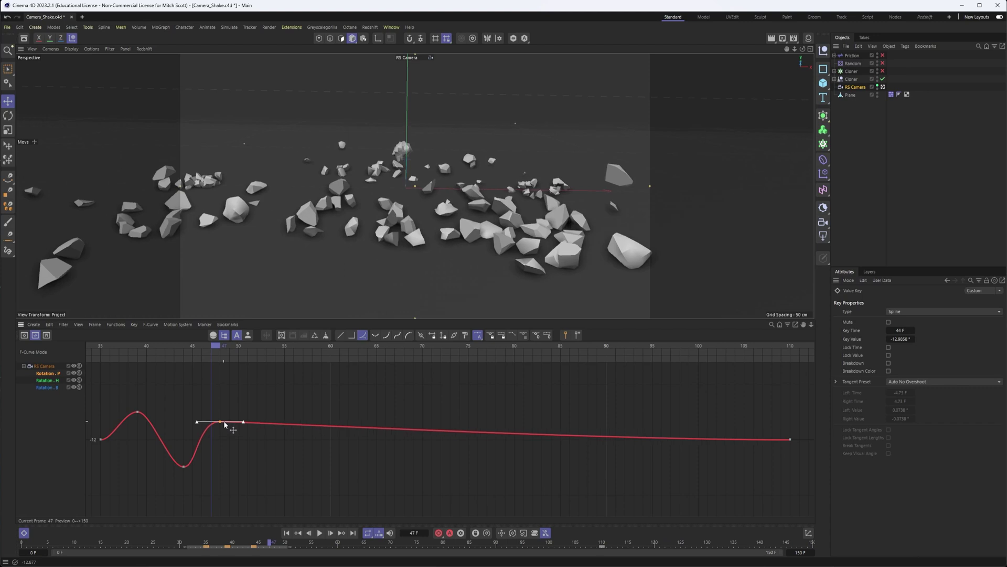
left_click(302, 451, "ctrl")
mouse_move(301, 452)
left_mouse_down()
mouse_move(303, 412)
mouse_move(331, 470)
mouse_move(367, 430)
mouse_move(395, 451)
mouse_move(451, 412)
mouse_move(477, 468)
mouse_move(513, 434)
left_mouse_up()
Add alternating low and peak pitch keys near frames 60, 65, 67, 73, 76 and 80, then preview the shake.
left_click(336, 428, "ctrl")
left_click(372, 467, "ctrl")
left_click(395, 437, "ctrl")
left_click(440, 451, "ctrl")
left_click(486, 416, "ctrl")
left_click(509, 461, "ctrl")
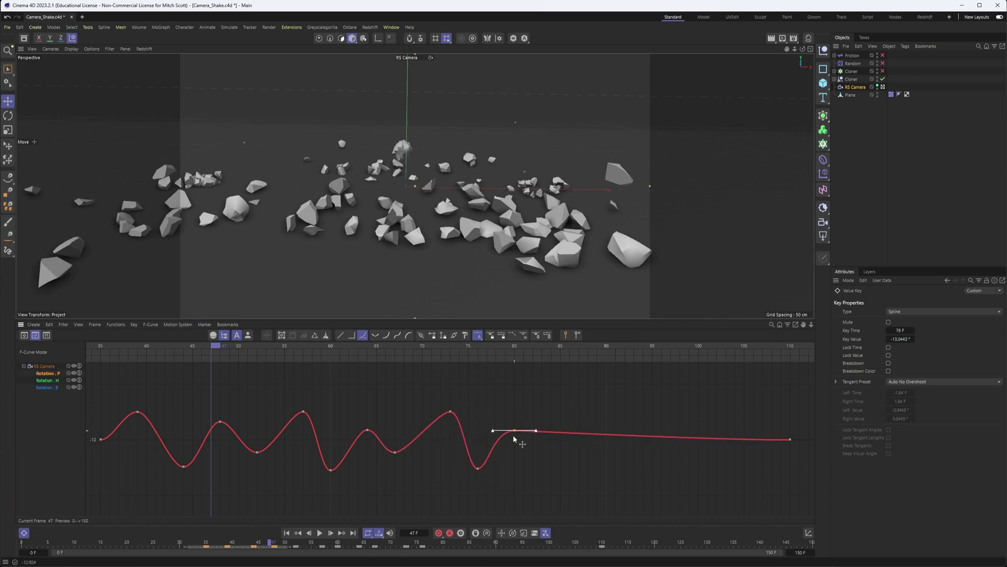
key("F8")
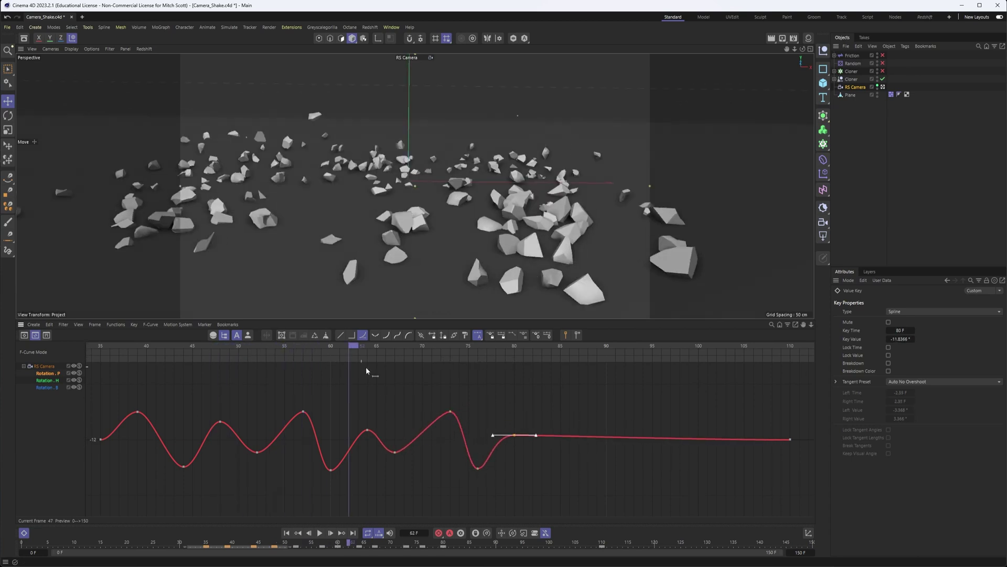
mouse_move(437, 384)
left_mouse_down()
mouse_move(343, 400)
mouse_move(431, 430)
mouse_move(553, 443)
mouse_move(552, 452)
mouse_move(578, 417)
mouse_move(608, 461)
mouse_move(634, 430)
mouse_move(671, 459)
mouse_move(698, 417)
mouse_move(734, 453)
left_mouse_up()
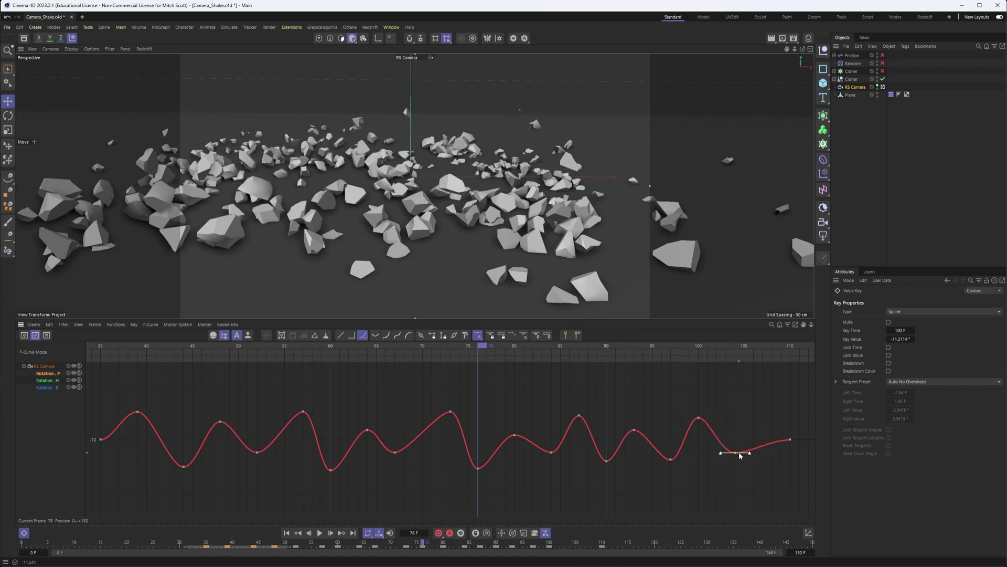
Frame the heading curve and add alternating peak and dip keys near frames 55, 58, 59, 64 and 67.
left_click(44, 380)
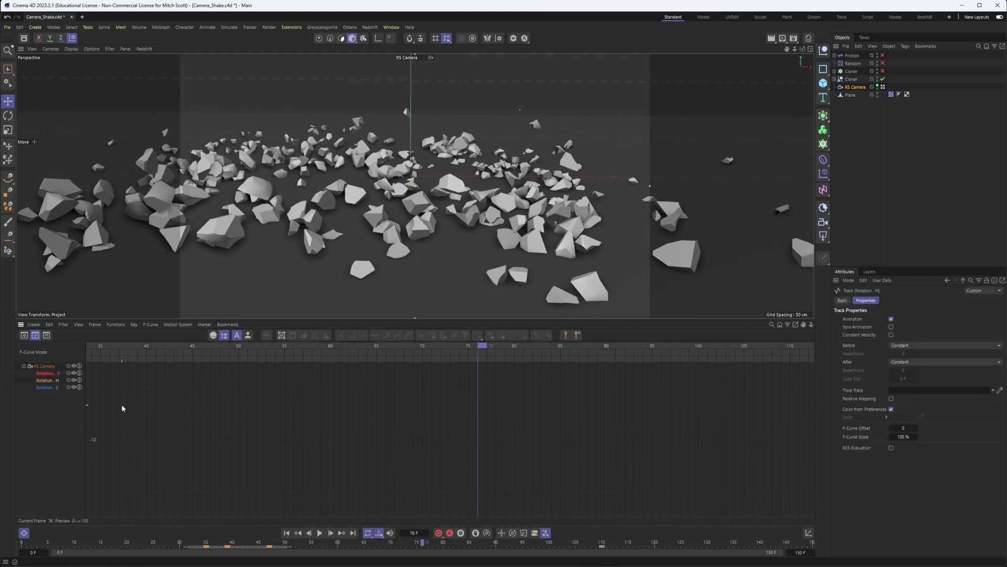
key("h")
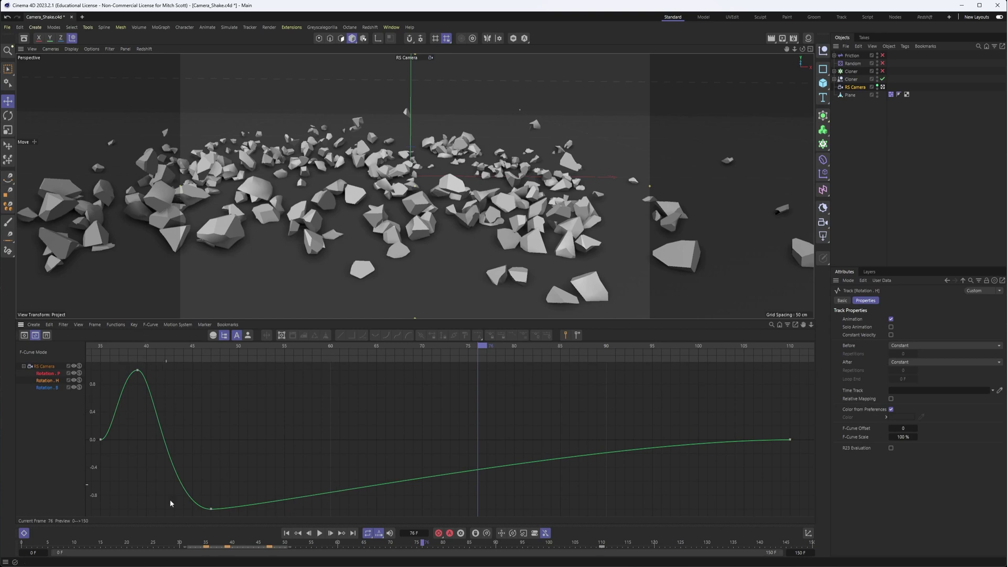
left_click_drag(257, 505, 282, 393, "ctrl")
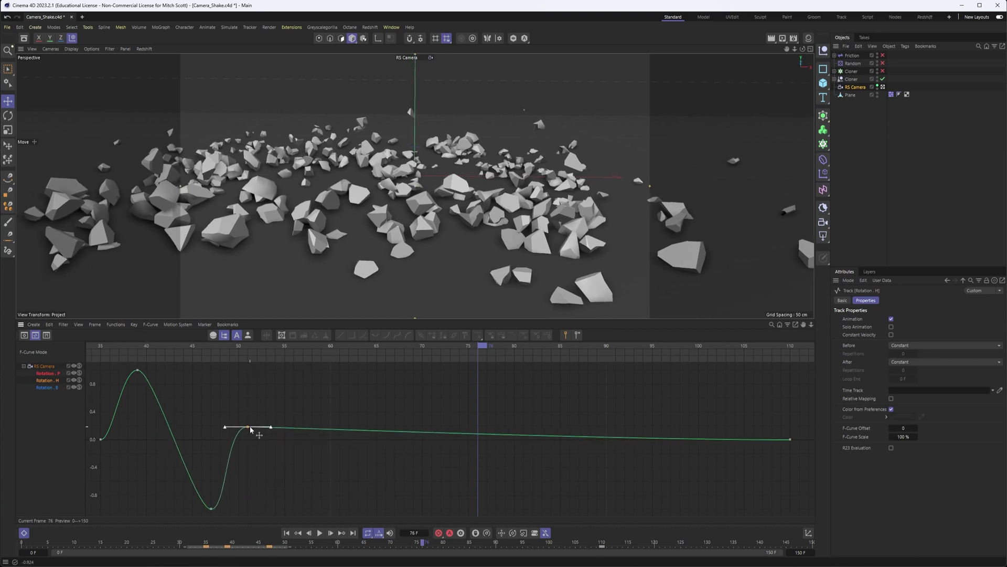
left_click(281, 466, "ctrl")
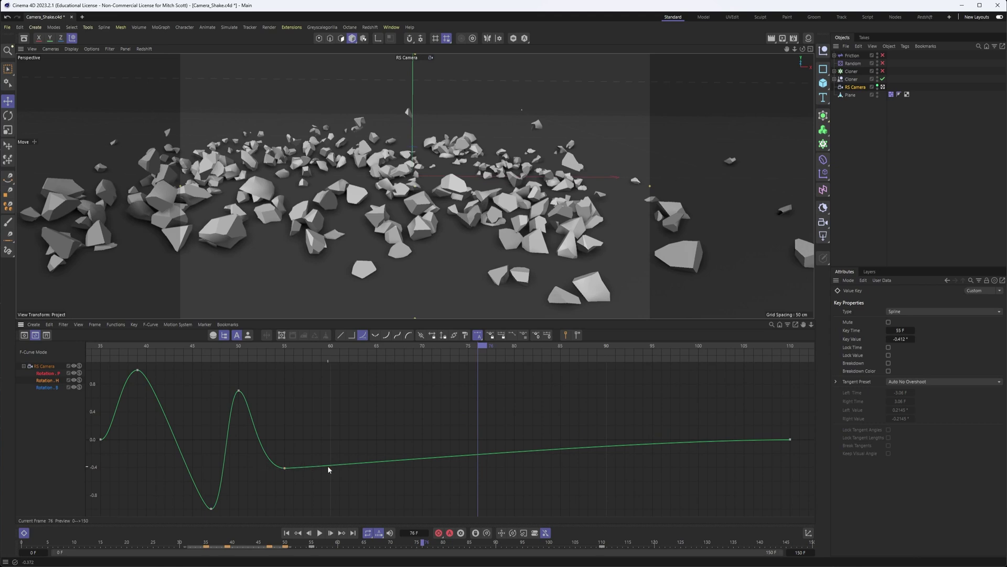
left_click_drag(327, 465, 313, 404, "ctrl")
left_click_drag(321, 472, 322, 488, "ctrl")
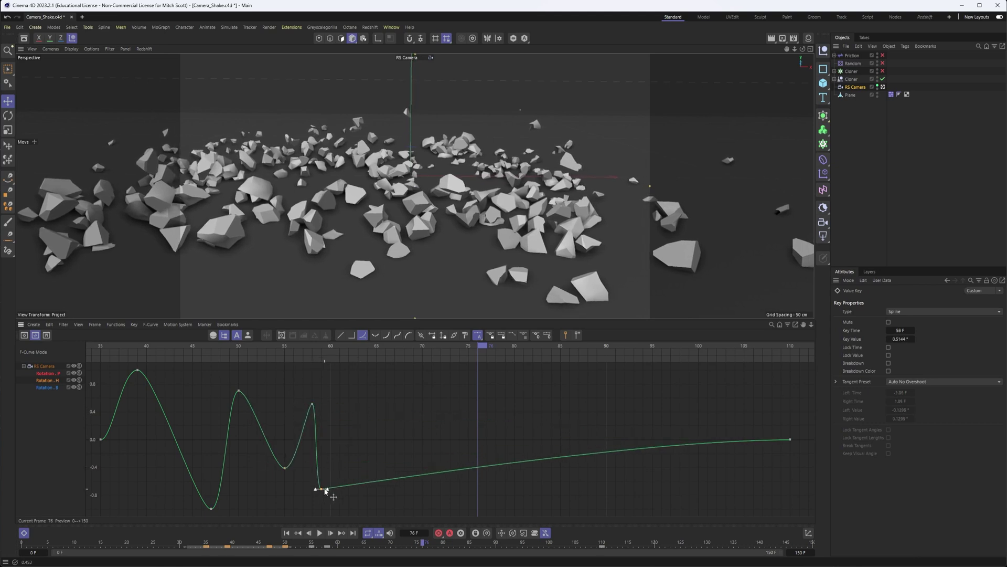
left_click(369, 391, "ctrl")
left_click(394, 485, "ctrl")
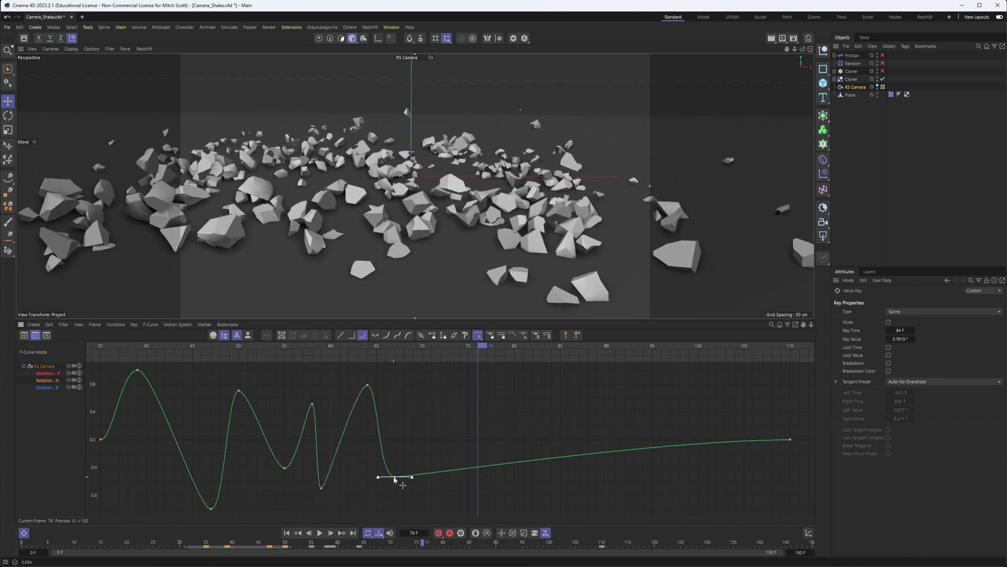
Continue the heading zigzag with peaks near frames 70, 78, 85, 96 and dips near 74, 81, 93, 102.
left_click(441, 468, "ctrl")
left_click_drag(441, 468, 423, 410)
left_click(460, 481, "ctrl")
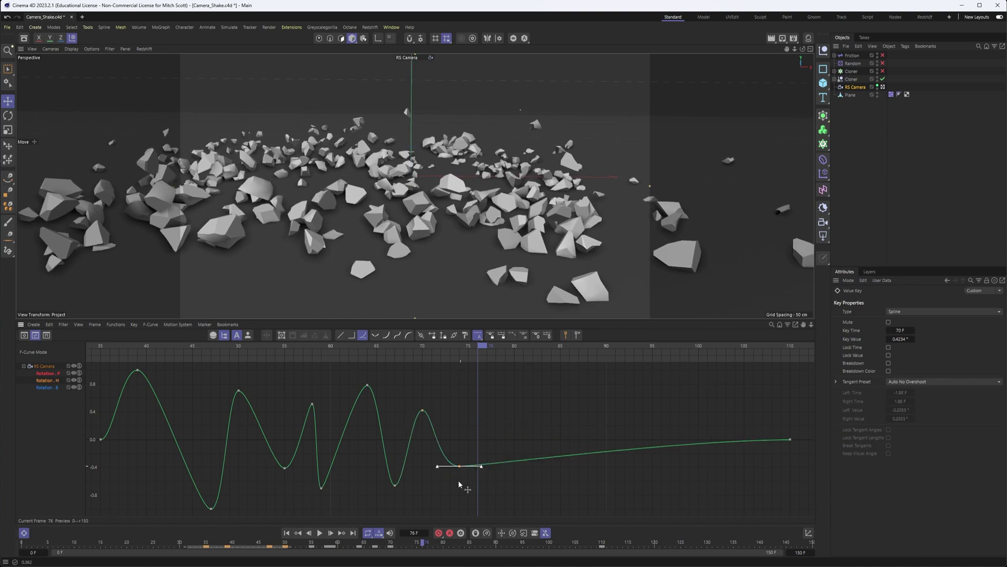
left_click(512, 473, "ctrl")
left_click_drag(512, 472, 497, 396)
left_click(539, 482, "ctrl")
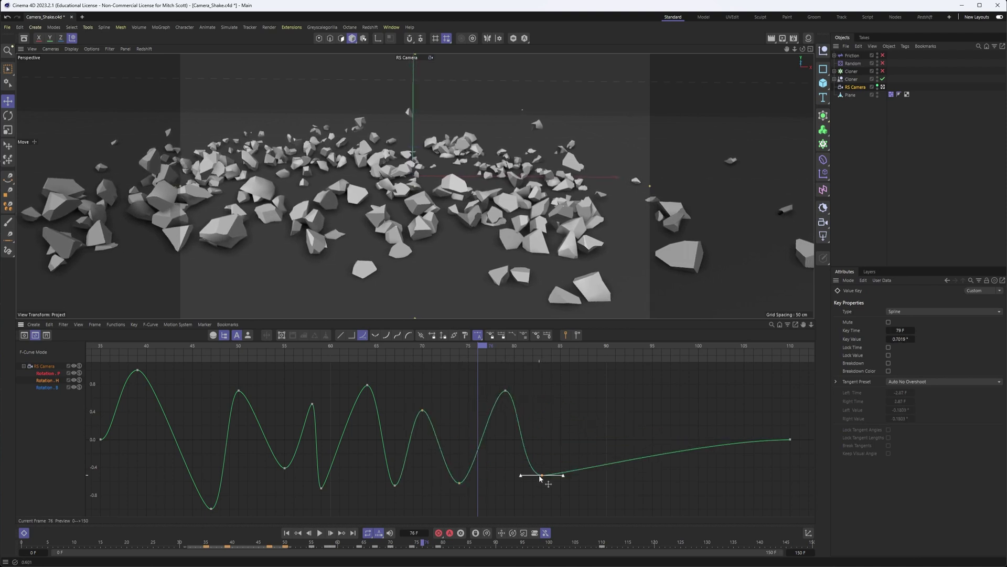
left_click(578, 476, "ctrl")
left_click_drag(579, 477, 581, 396)
left_click(624, 484, "ctrl")
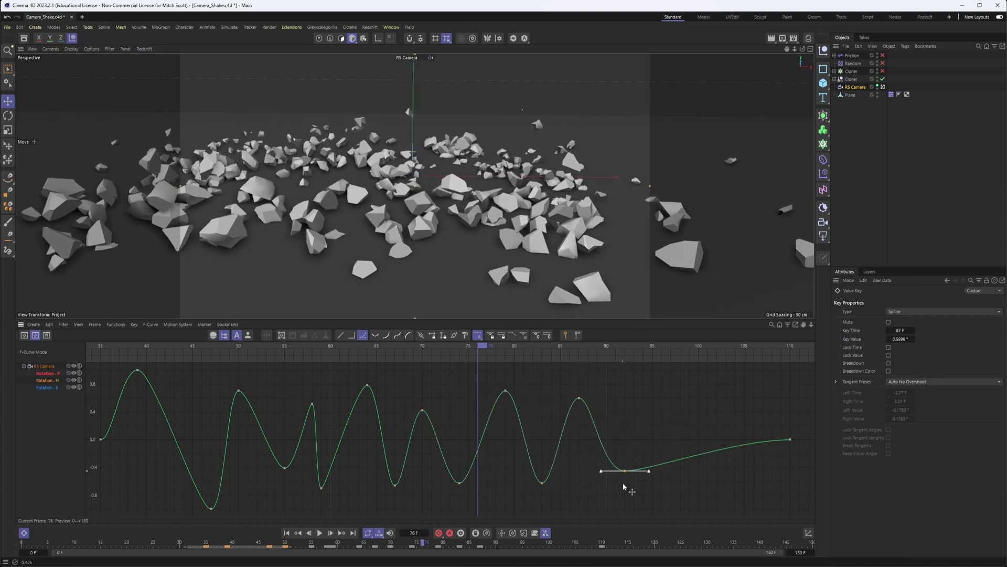
left_click(686, 464, "ctrl")
left_click_drag(686, 464, 664, 415)
left_click(716, 477, "ctrl")
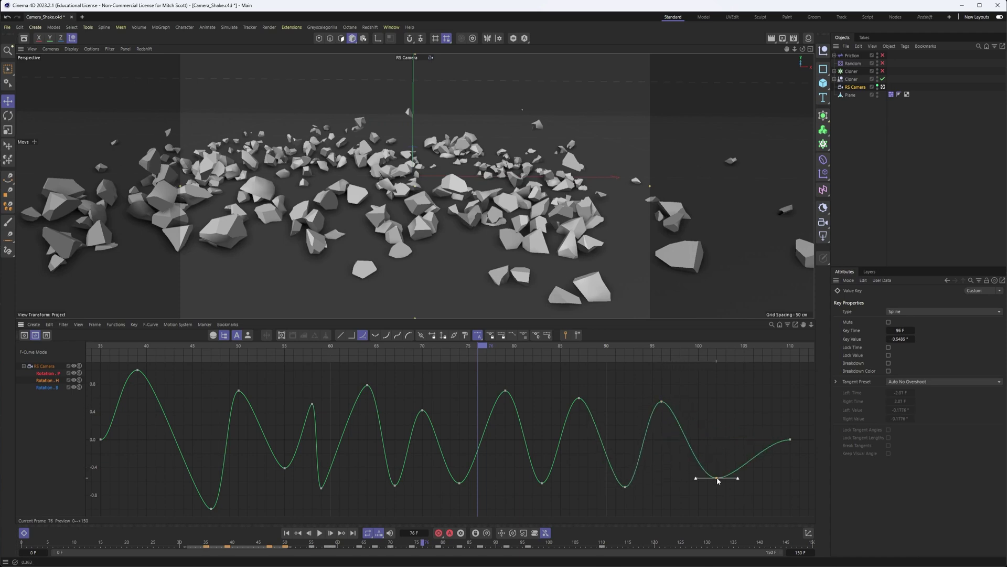
On the bank curve add a 0.54 peak near frame 52, dips near 65 and 76, and a peak near 72.
left_click(47, 387)
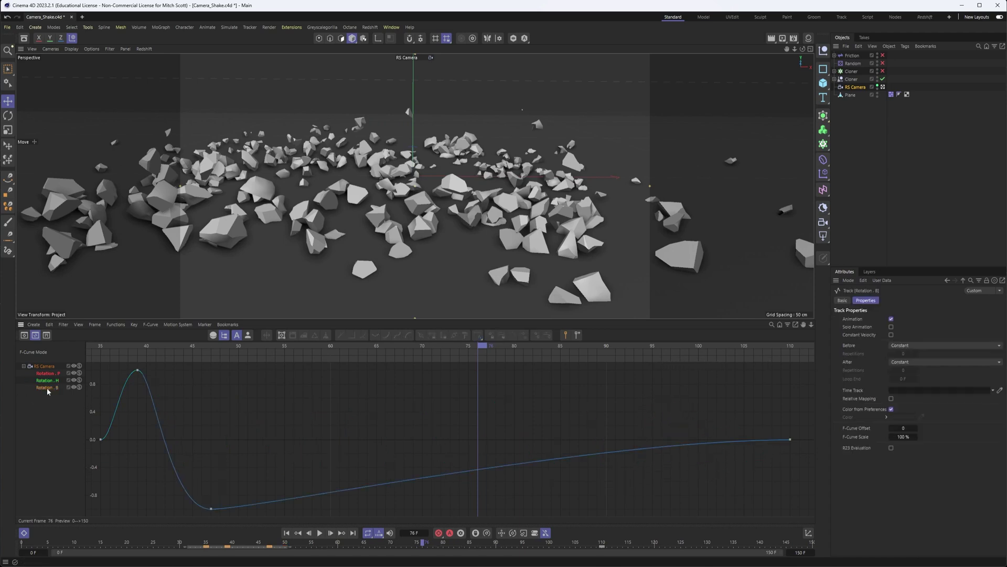
left_click(253, 416, "ctrl")
mouse_move(252, 415)
left_mouse_down()
mouse_move(257, 402)
mouse_move(292, 440)
mouse_move(301, 397)
mouse_move(344, 458)
mouse_move(340, 385)
mouse_move(376, 454)
mouse_move(376, 485)
left_mouse_up()
left_click(302, 403, "ctrl")
left_click(379, 396, "ctrl")
left_click(442, 473, "ctrl")
left_click_drag(441, 473, 446, 413)
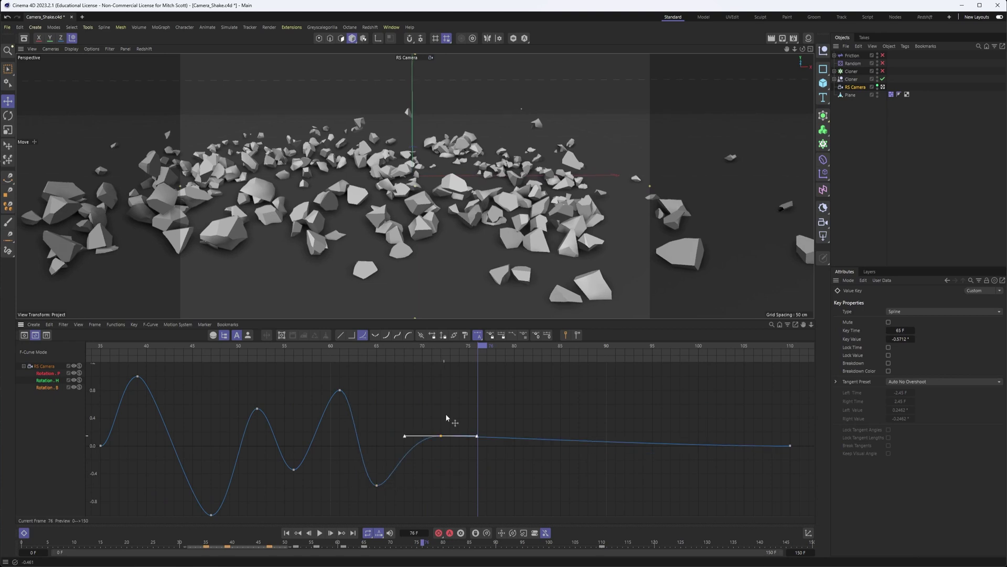
left_click(499, 433, "ctrl")
left_click_drag(499, 433, 496, 477)
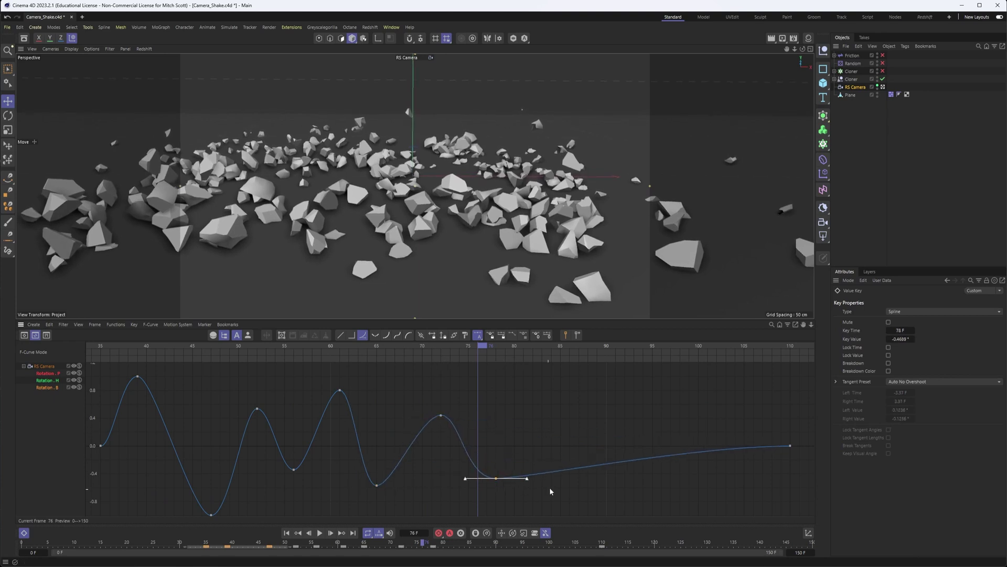
Extend the bank wobble with a peak near frame 83 and dips near 88 and 100, reviewing the shake.
left_click_drag(547, 473, 555, 440)
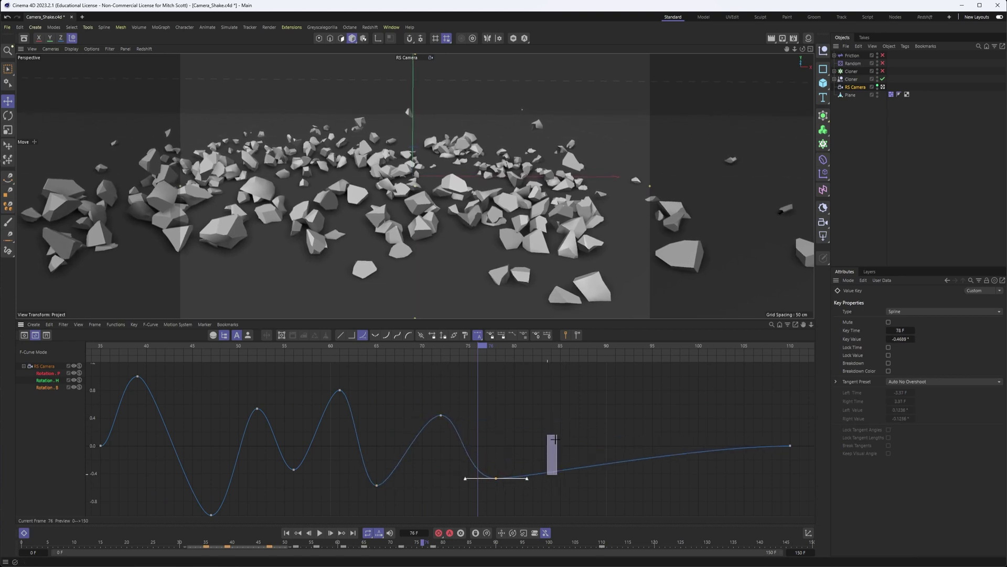
left_click(548, 477, "ctrl")
left_click_drag(549, 476, 548, 402)
mouse_move(480, 347)
left_mouse_down()
mouse_move(118, 380)
mouse_move(672, 422)
left_mouse_up()
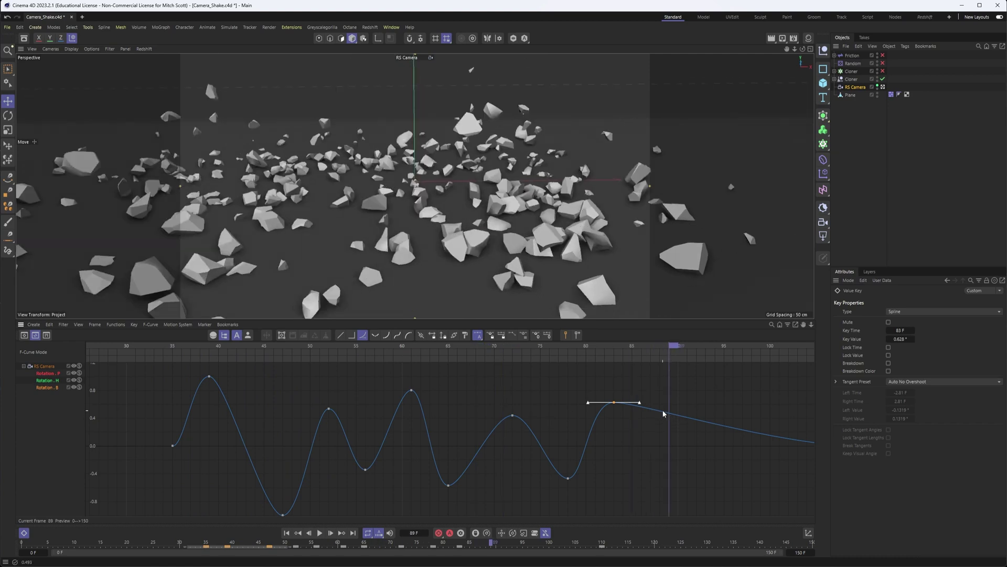
mouse_move(665, 412)
left_mouse_down("ctrl")
mouse_move(712, 453)
mouse_move(706, 395)
left_mouse_up("ctrl")
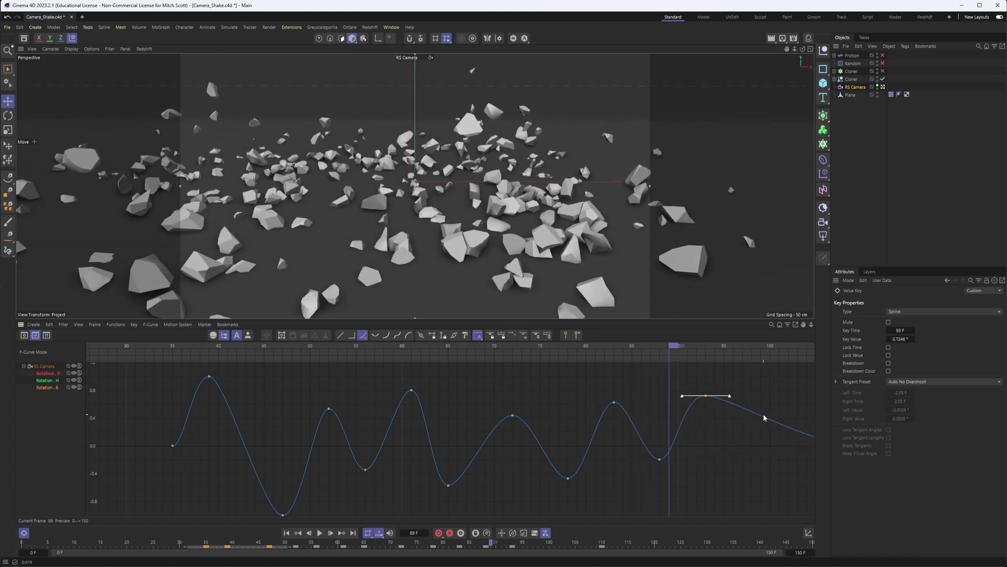
left_click_drag(765, 420, 771, 461, "ctrl")
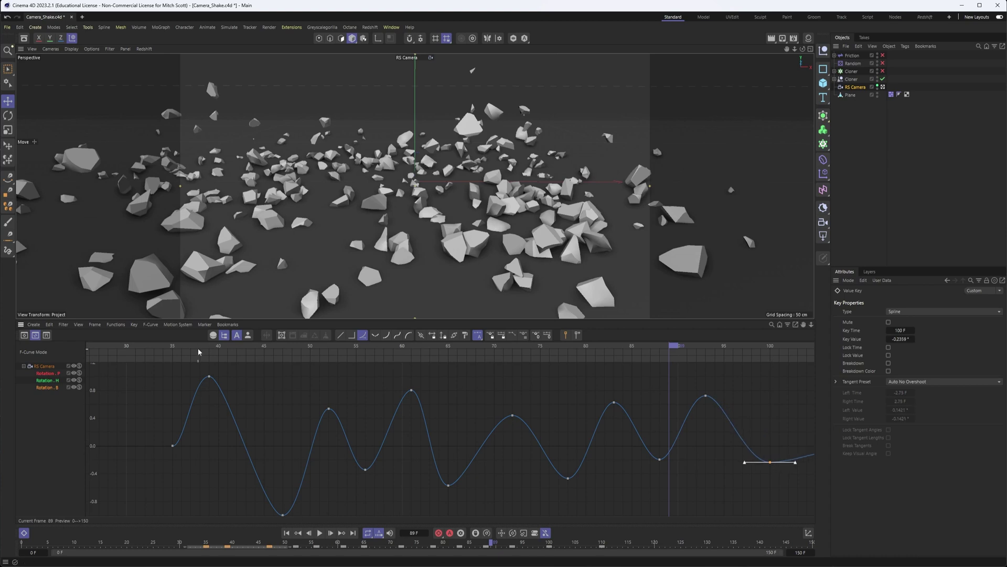
left_click_drag(197, 349, 171, 369)
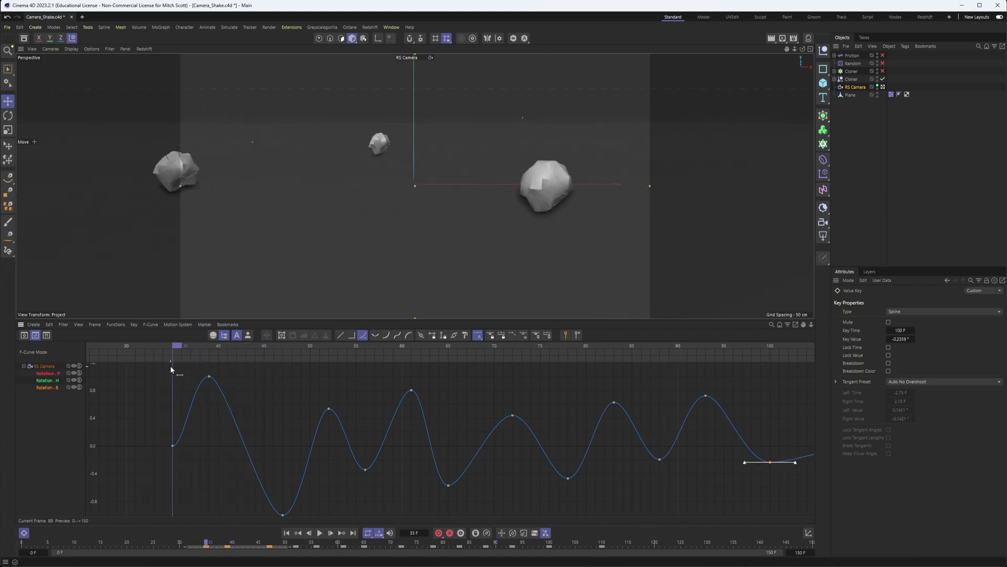
Show all three RS Camera rotation curves framed together and play back the camera shake.
left_click(46, 369)
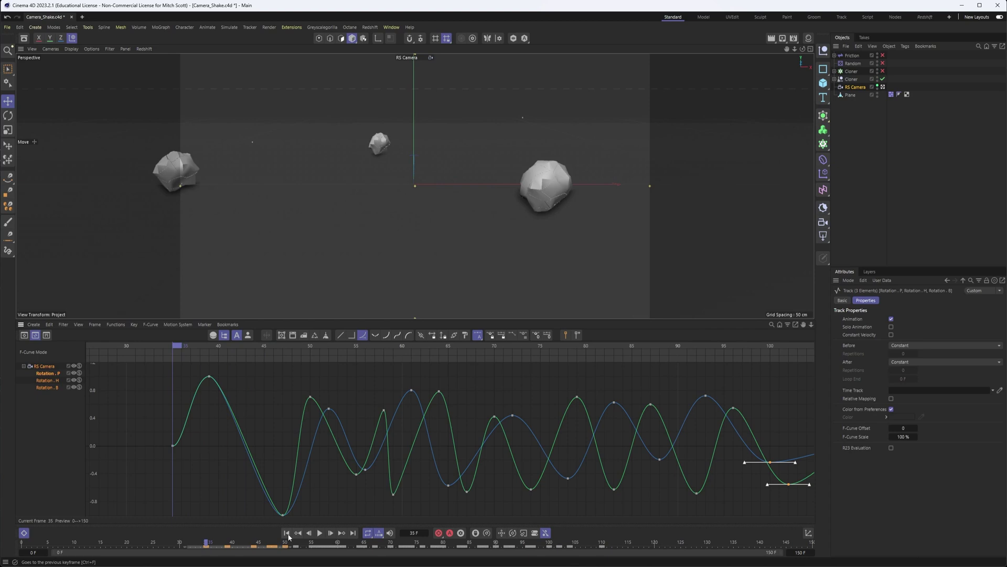
key("h")
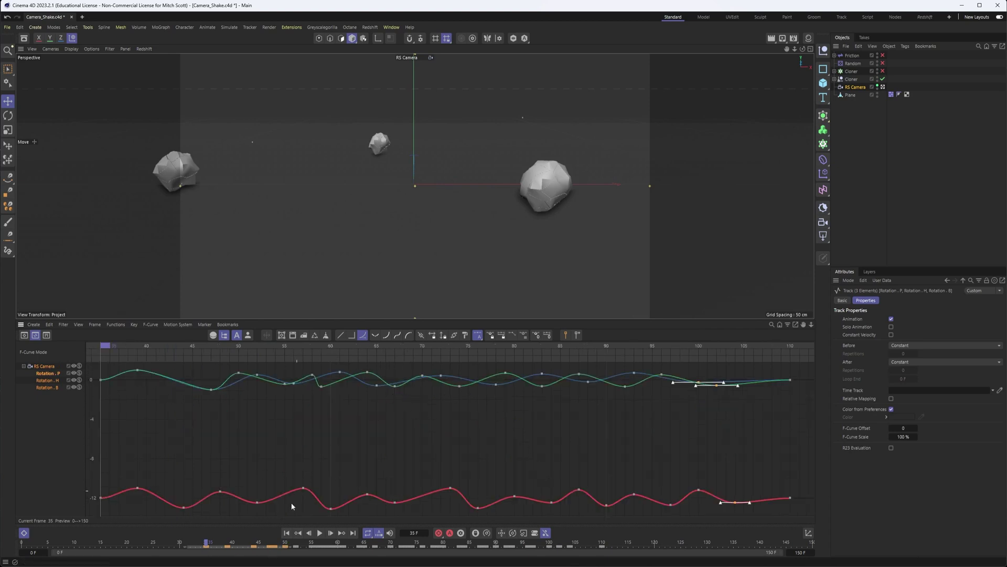
left_click(319, 533)
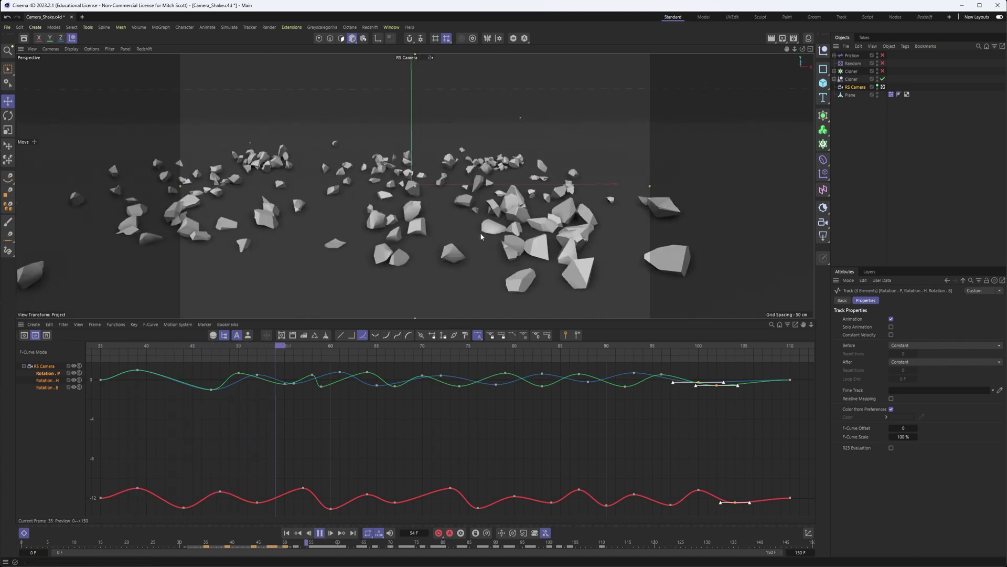
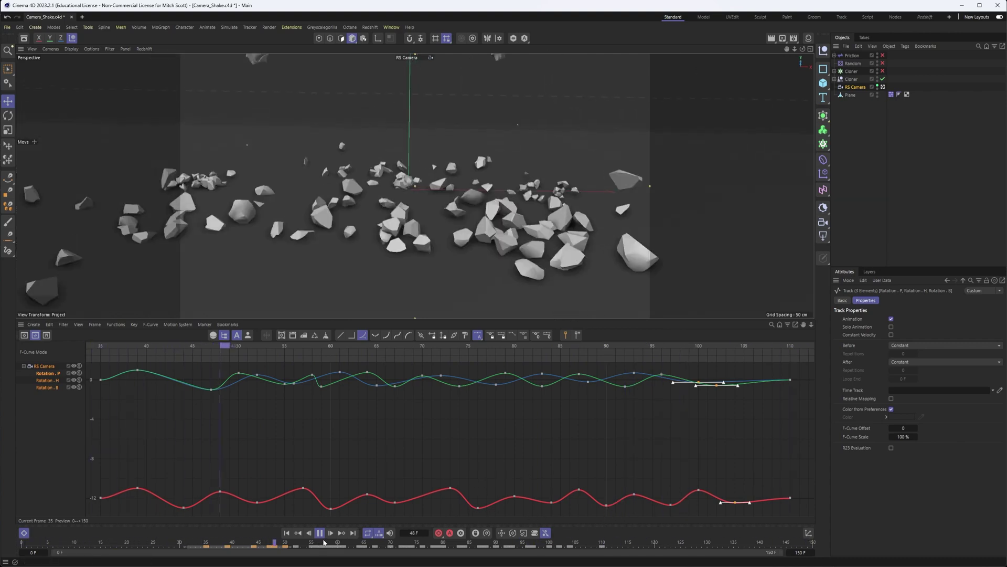
Play and pause the animation to review it, then move the playhead to frame 62.
left_click(321, 533)
left_click(320, 534)
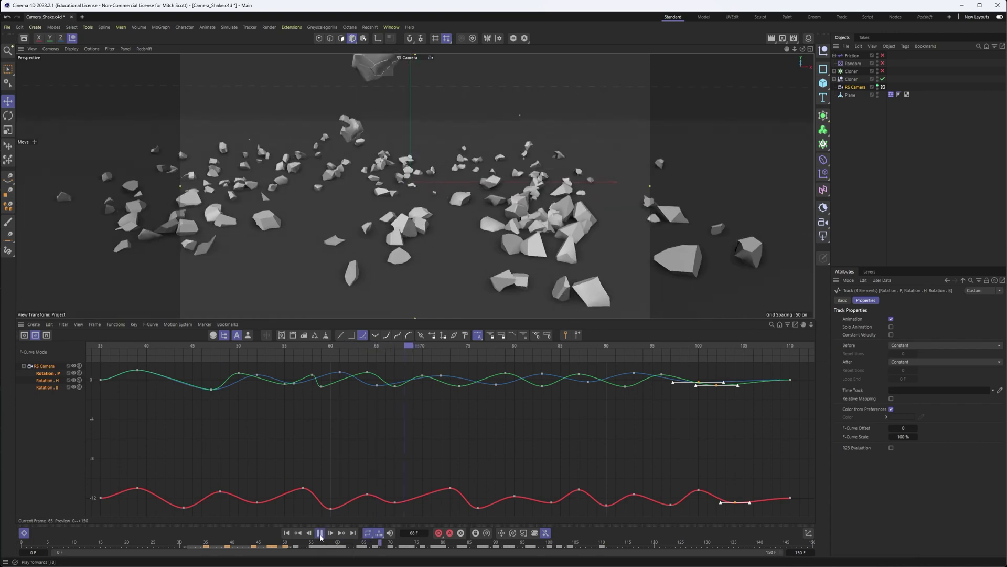
left_click(320, 534)
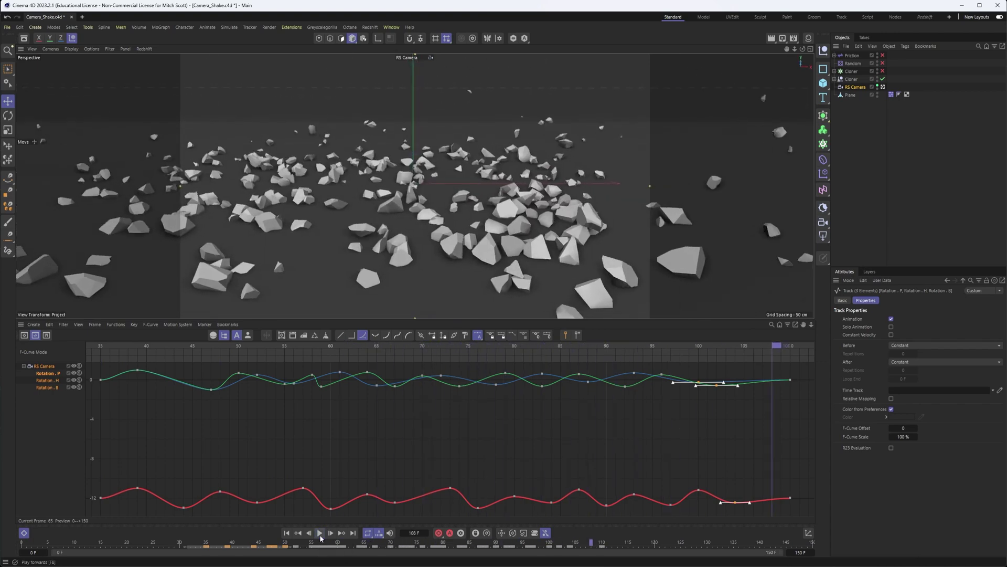
left_click(321, 534)
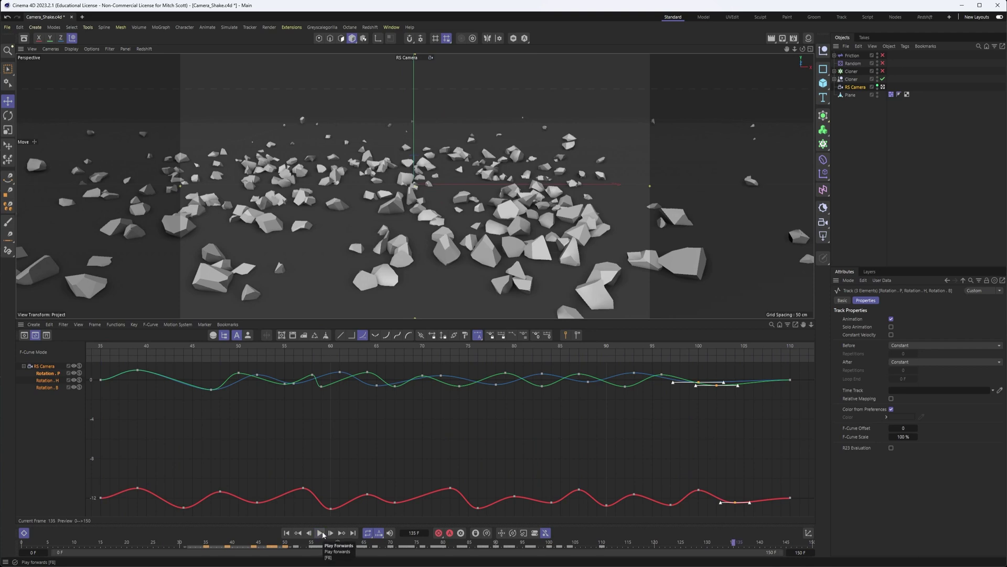
left_click(332, 344)
left_click(348, 345)
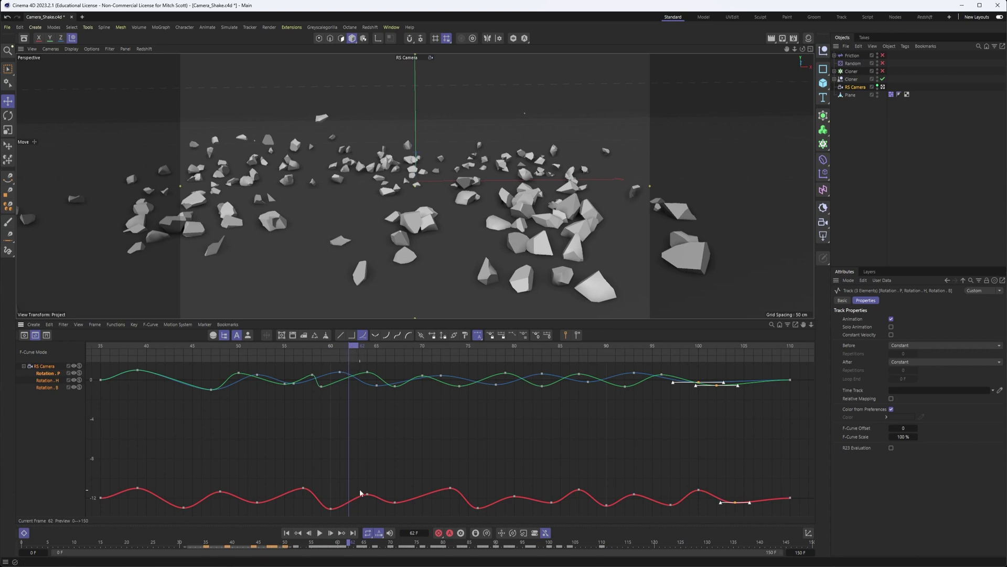
Key the red rotation curve up and the blue curve down at frame 62, then scrub frames 60-68 to check the jolt.
left_click(349, 504, "ctrl")
left_click_drag(349, 504, 352, 480)
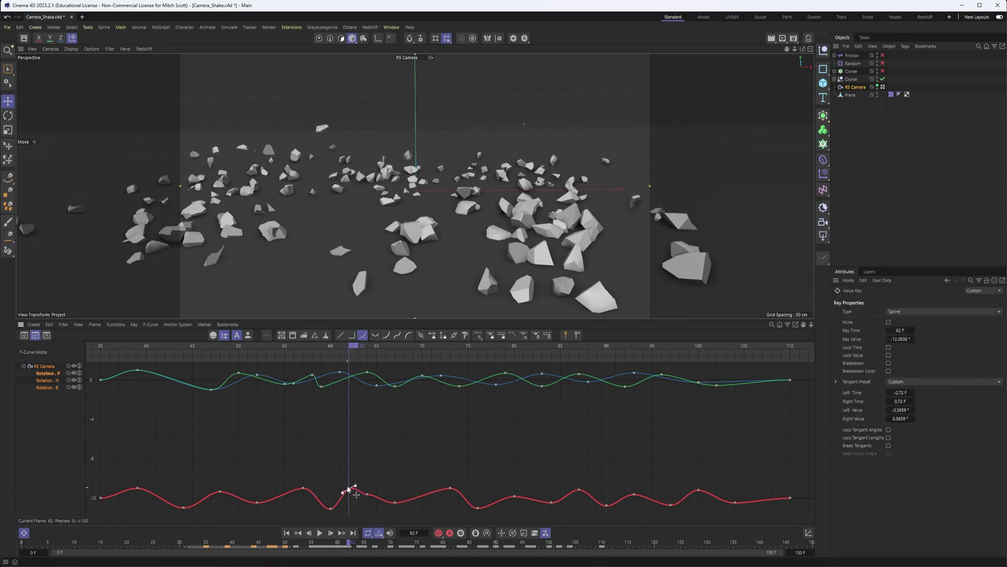
left_click_drag(352, 376, 349, 404, "ctrl")
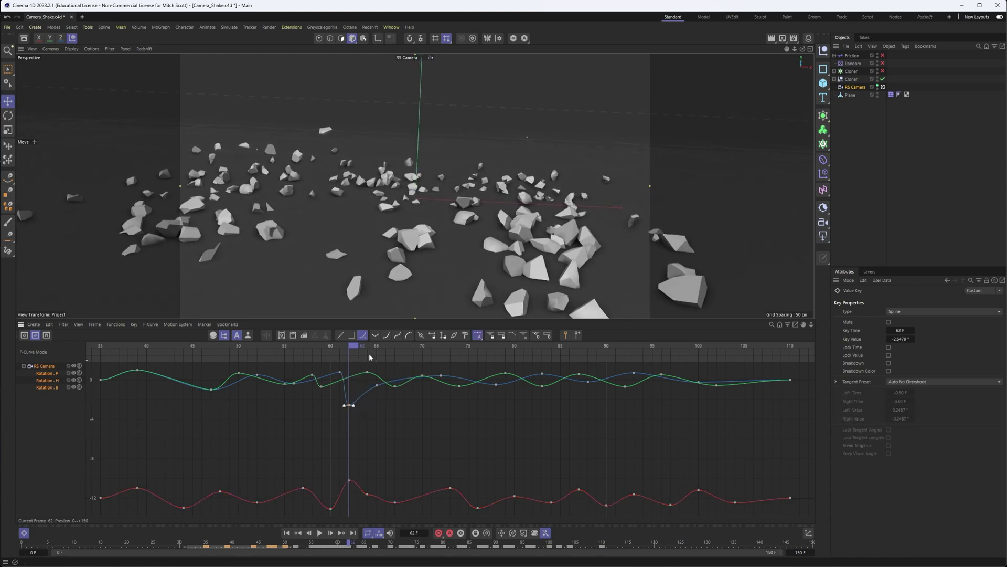
left_click_drag(350, 349, 328, 367)
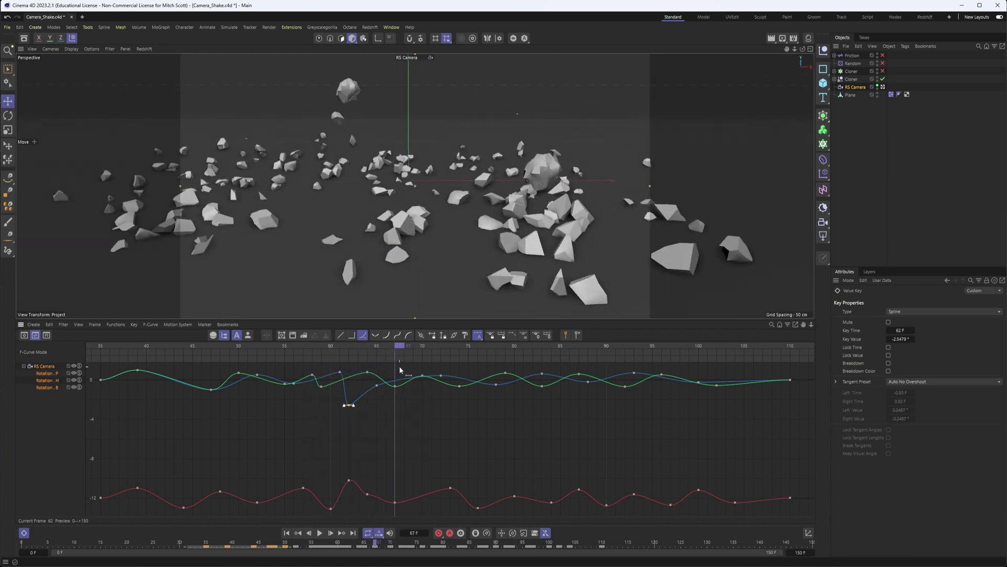
left_click_drag(328, 368, 403, 366)
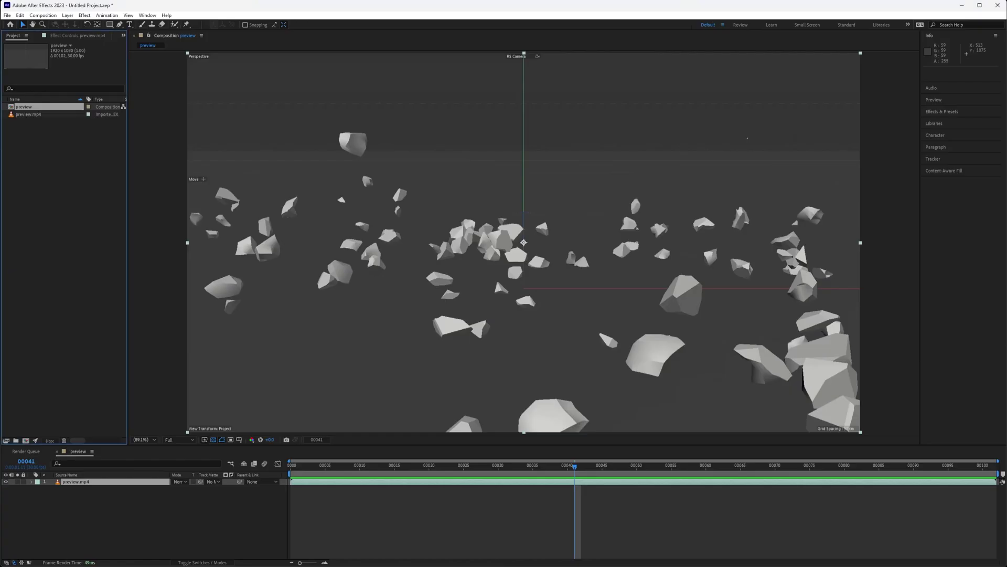
Scrub through the rendered rock preview to around frame 65 and bring up the Effect menu.
left_click(292, 465)
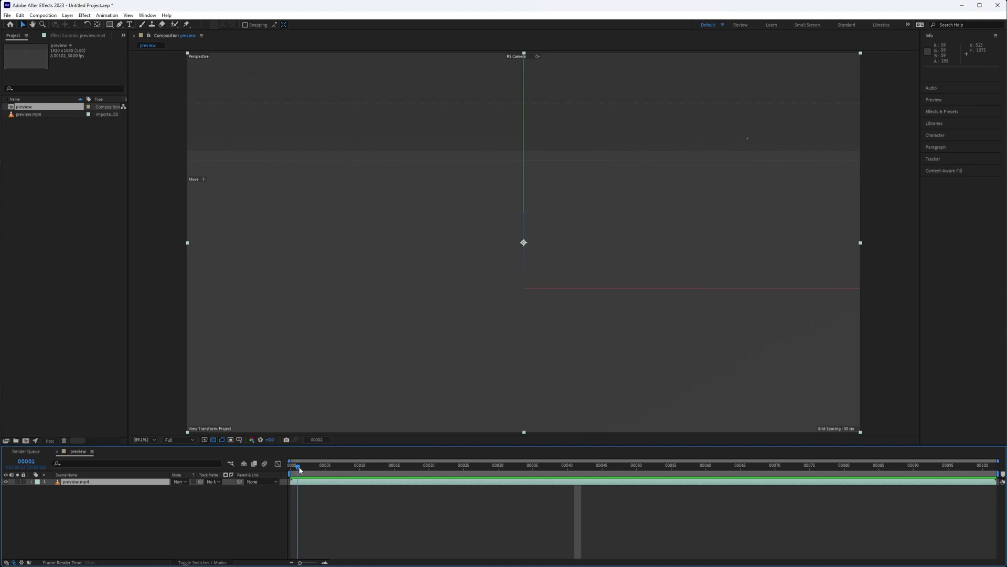
left_click_drag(342, 465, 505, 468)
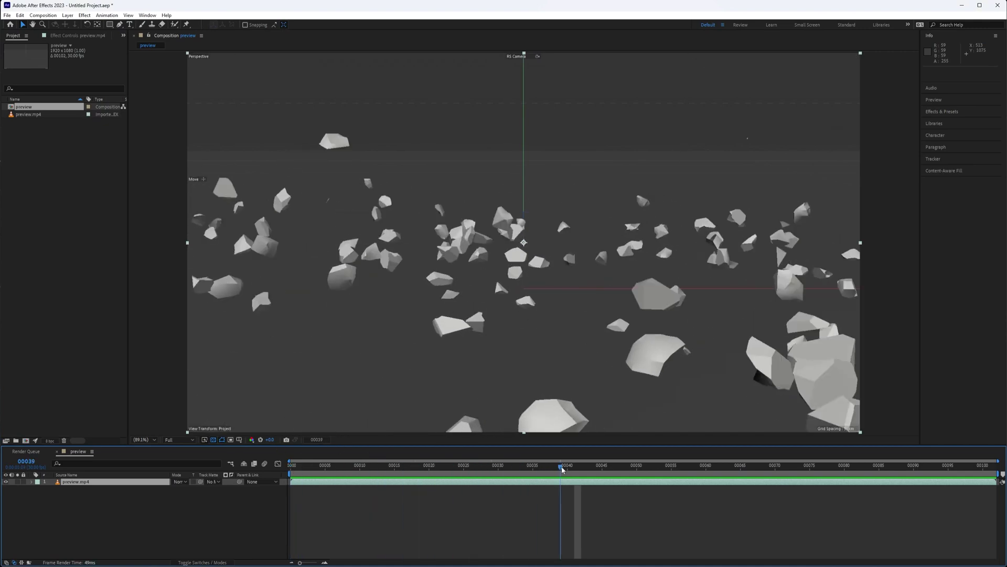
left_click_drag(562, 469, 936, 464)
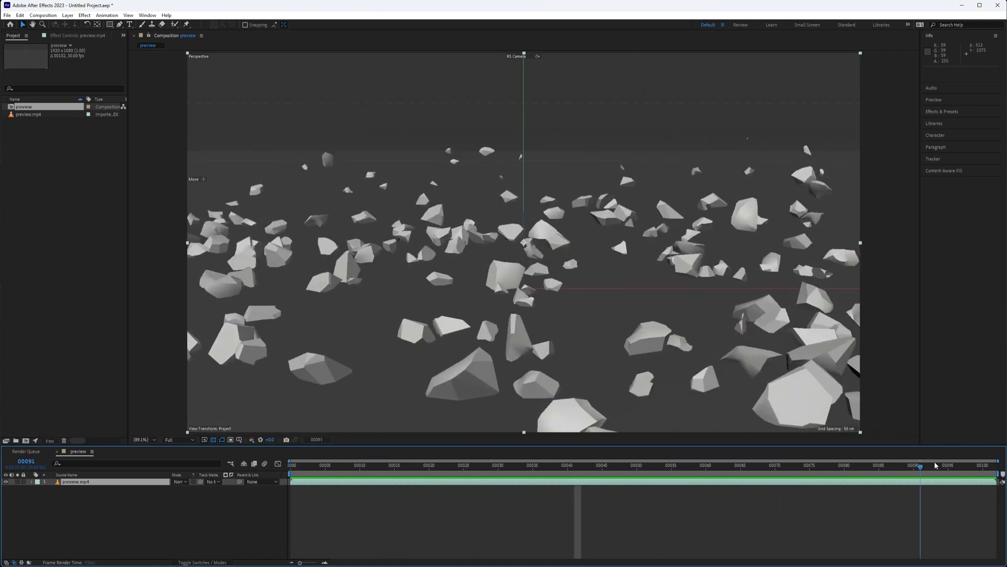
left_click_drag(936, 465, 737, 481)
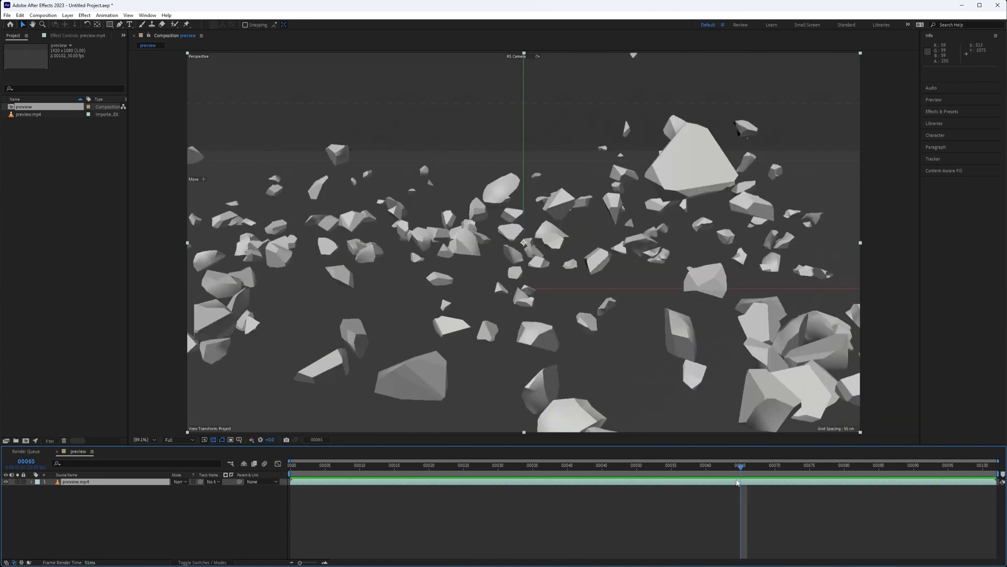
left_click(106, 15)
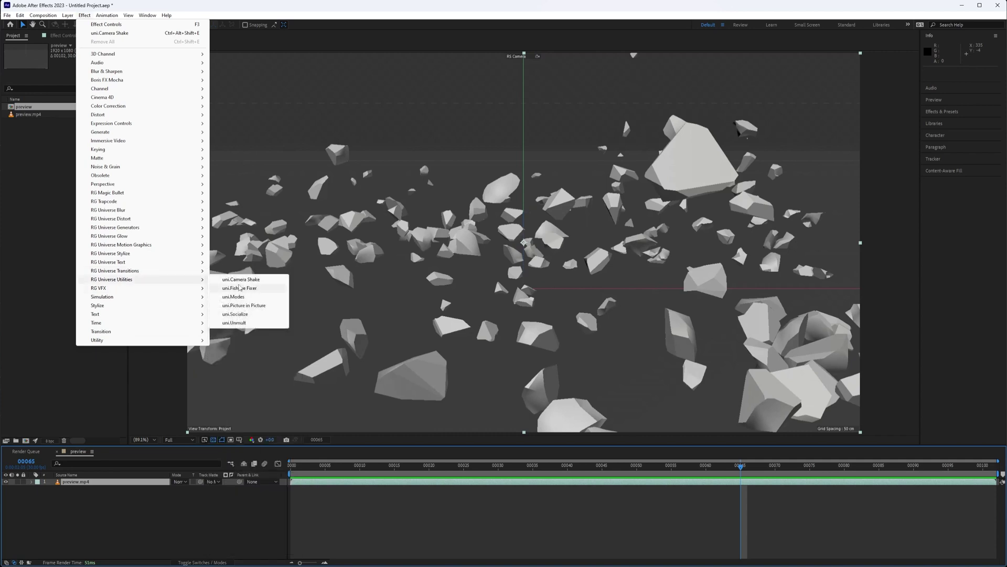
Apply Universe Camera Shake to the preview footage and step back to frame 14.
mouse_move(112, 279)
left_click(244, 283)
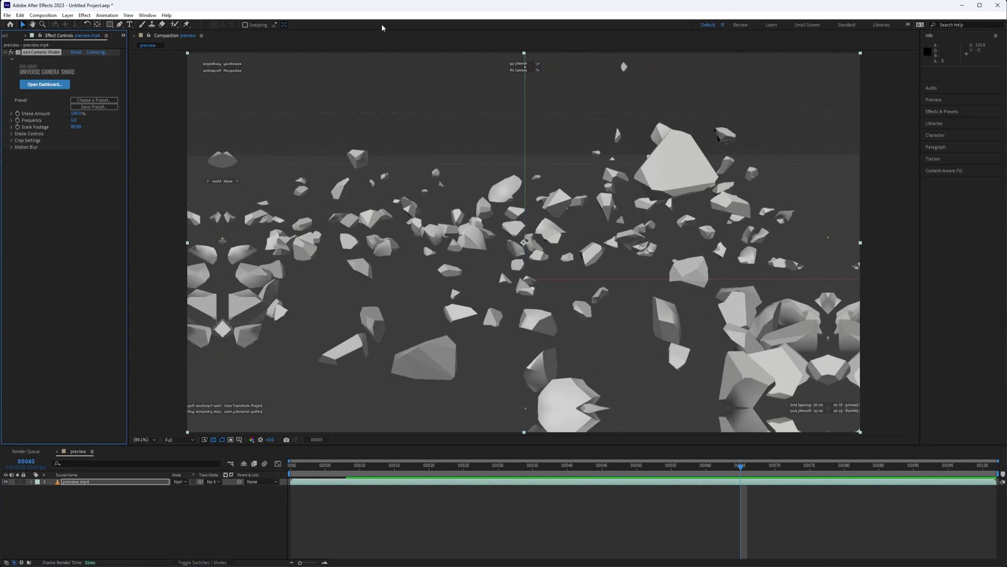
key("Page_Up")
key("Page_Up")
key("Page_Up")
key("Page_Up")
key("Page_Up")
key("Page_Up")
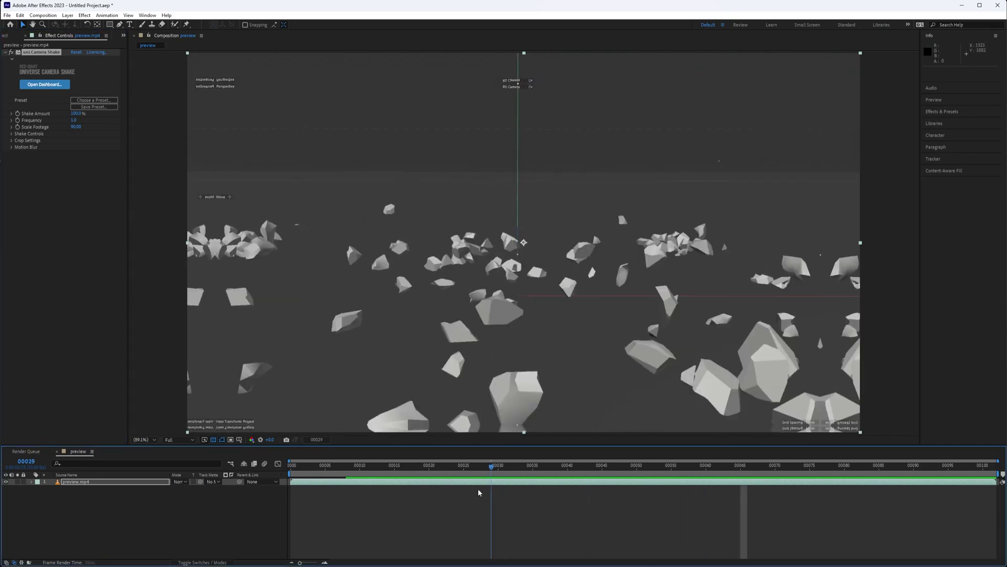
key("Page_Up")
key("Page_Up")
key("Page_Up")
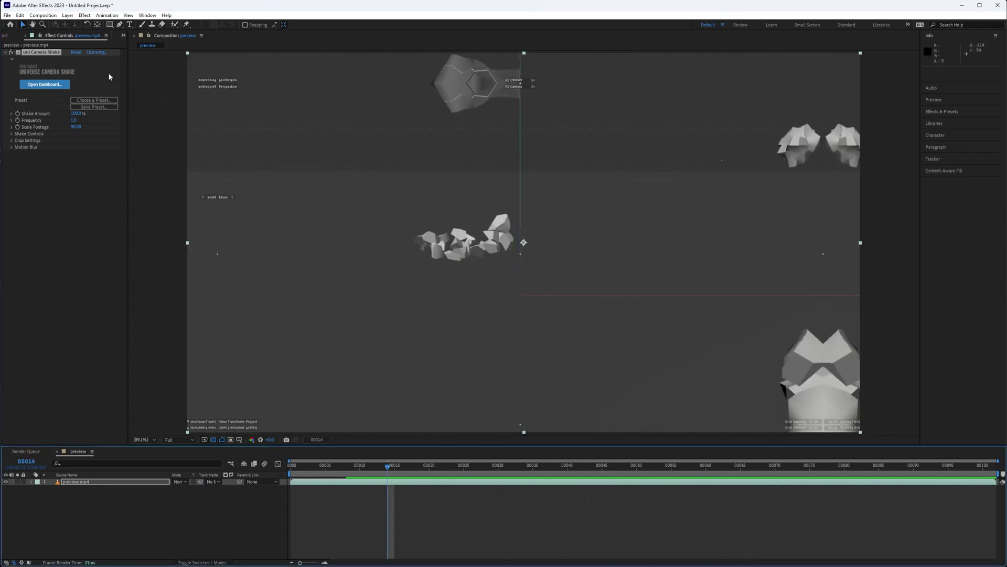
Toggle the camera shake off and on to compare, then play back the shaken preview.
left_click(11, 53)
left_click(11, 52)
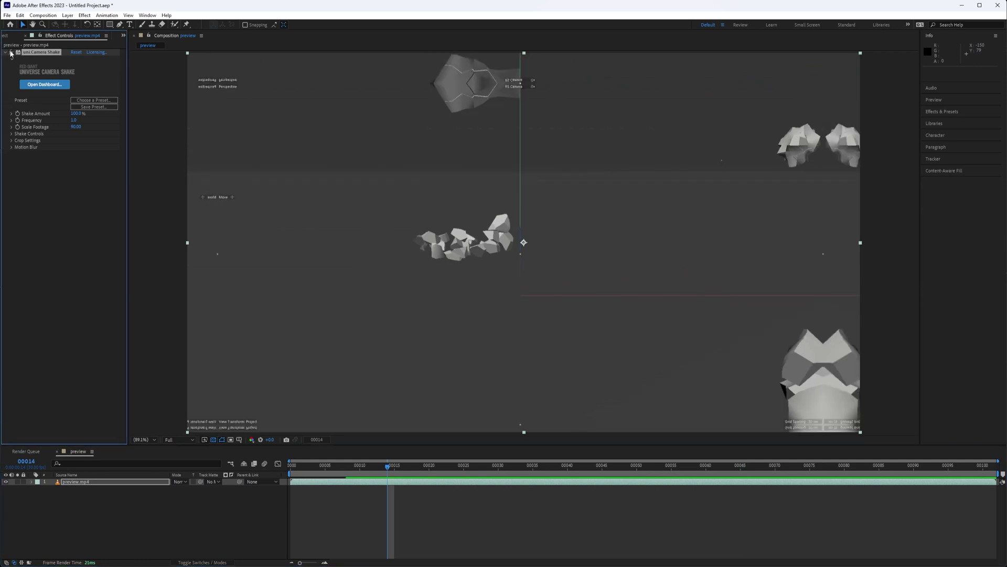
left_click(11, 52)
left_click(10, 52)
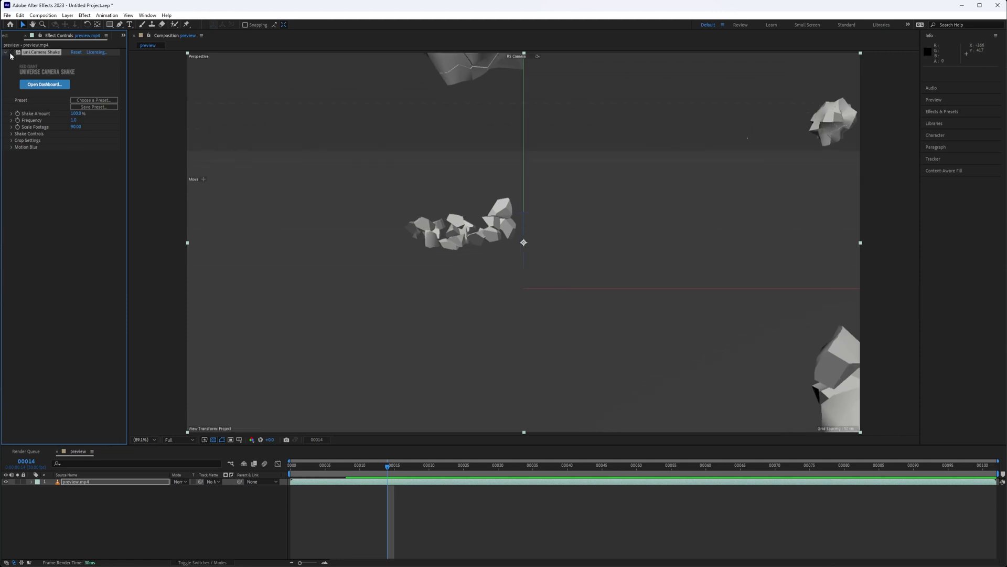
key("space")
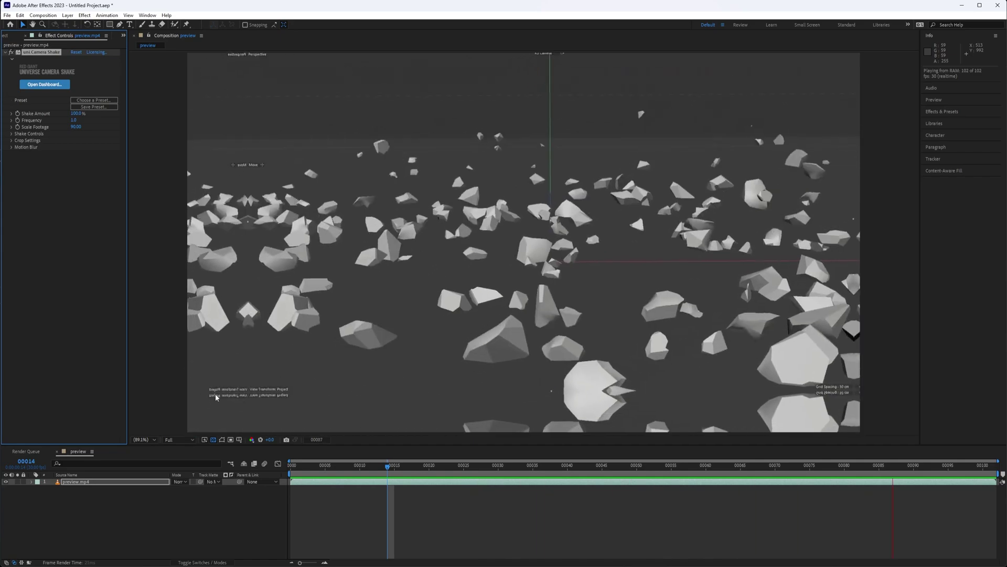
Bring up the Universe Dashboard and apply the Earthquake shake preset.
left_click(107, 100)
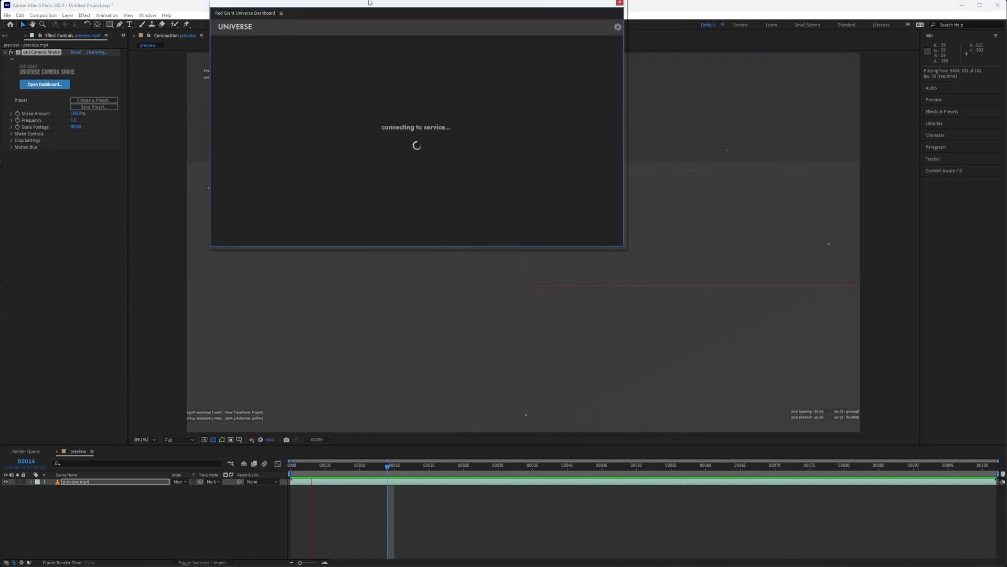
left_click_drag(374, 7, 419, 77)
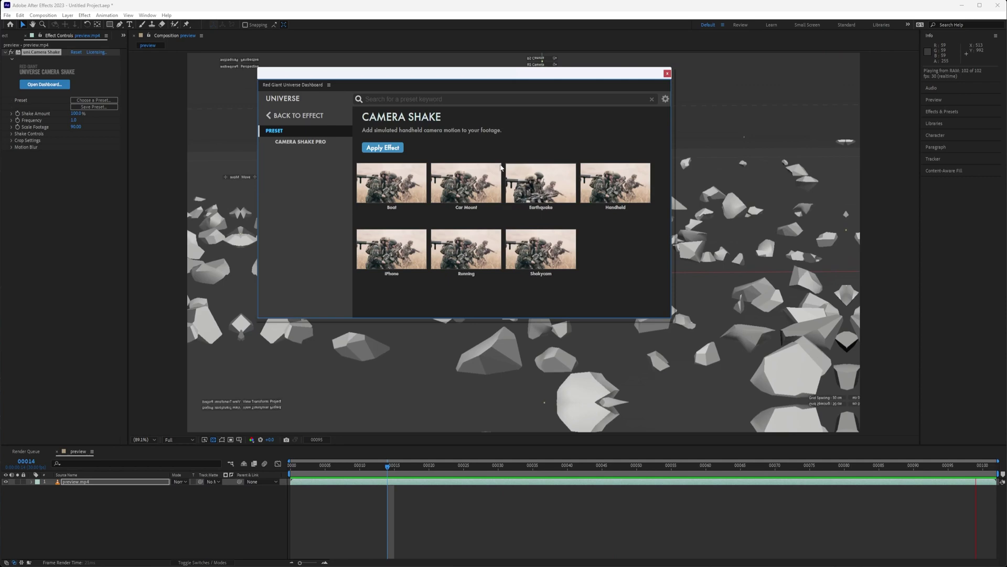
left_click(540, 216)
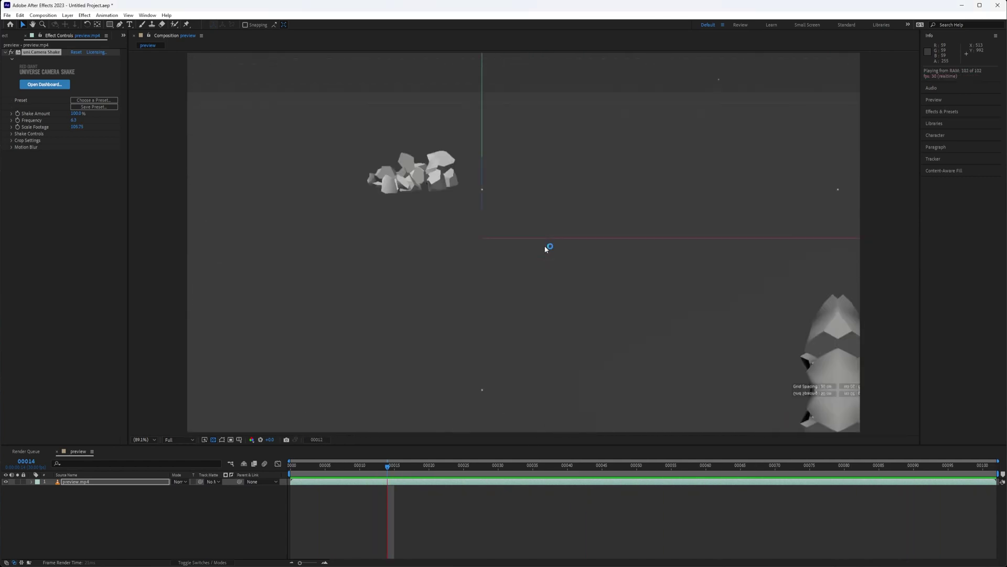
Lower the Shake Amount to 7 and preview the subtler shake from around frame 18.
left_click_drag(412, 464, 415, 464)
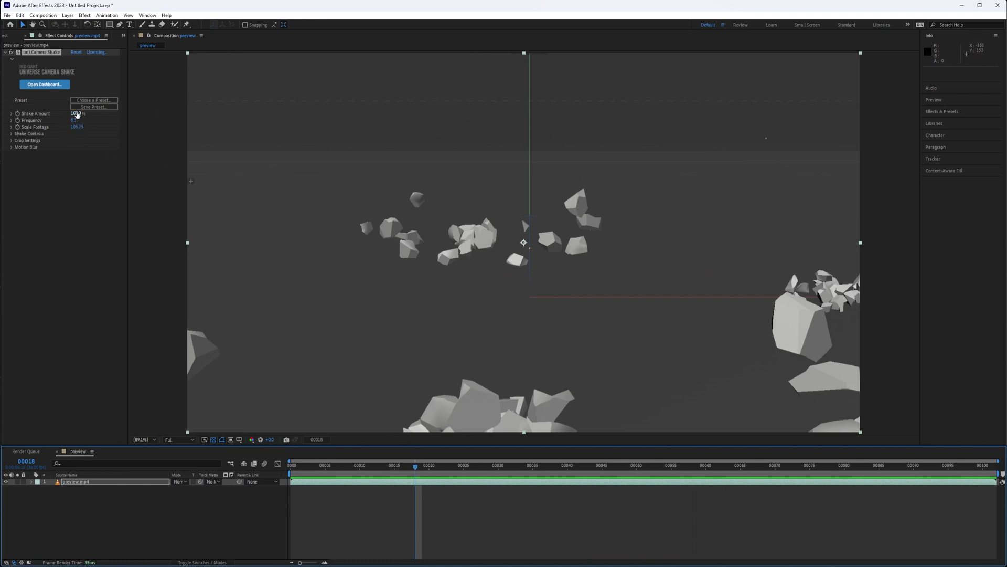
type("7")
key("Return")
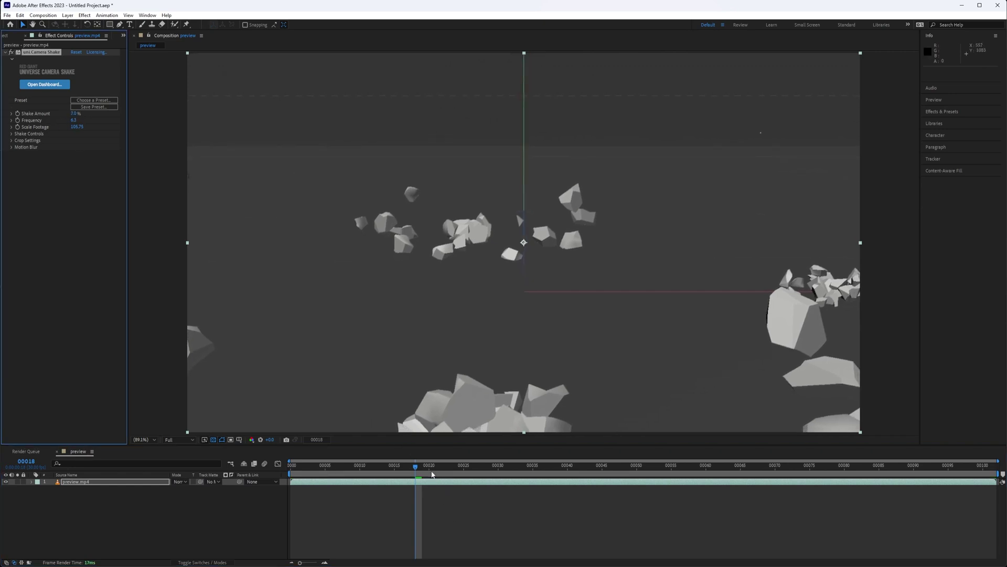
left_click_drag(431, 465, 441, 466)
key("space")
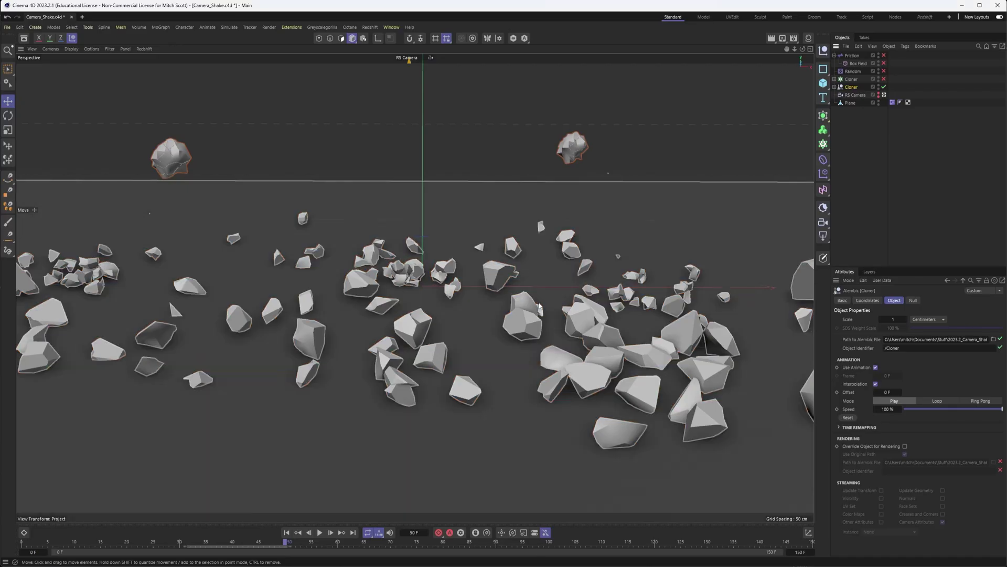
Look through the Default Camera instead of the RS Camera and switch off the Alembic rock cloner.
left_click(856, 95)
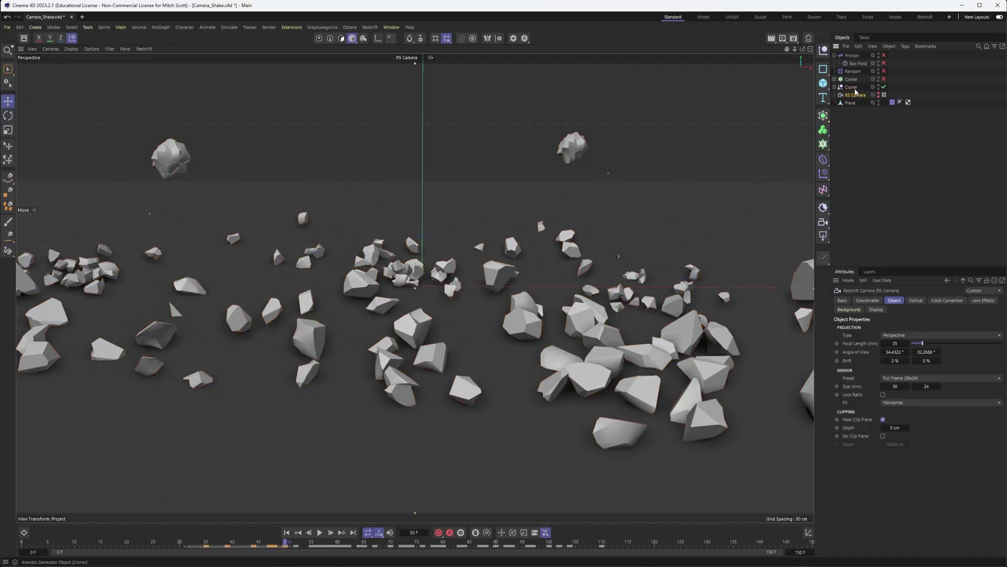
left_click(853, 87)
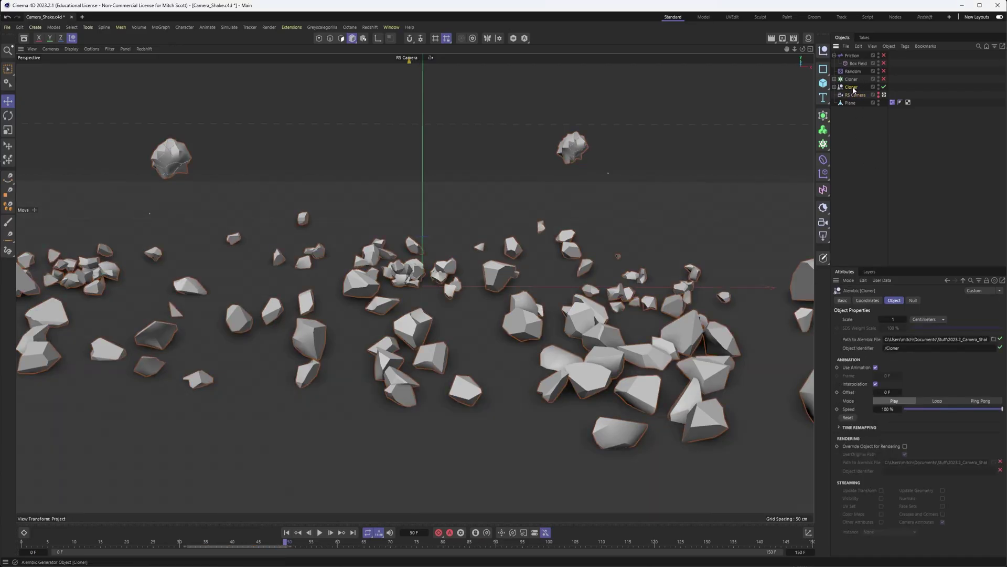
left_click(884, 95)
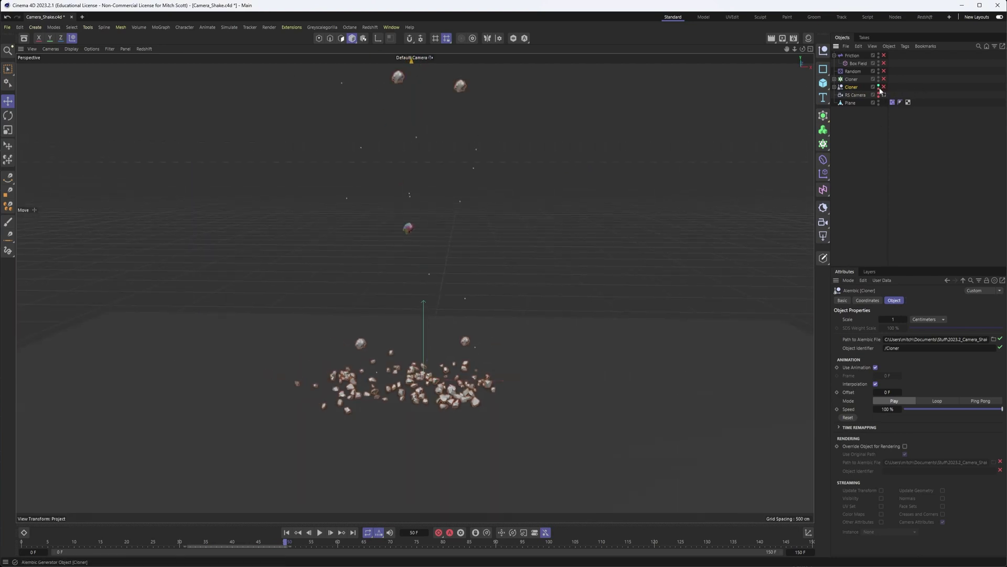
left_click_drag(556, 201, 525, 211, "alt")
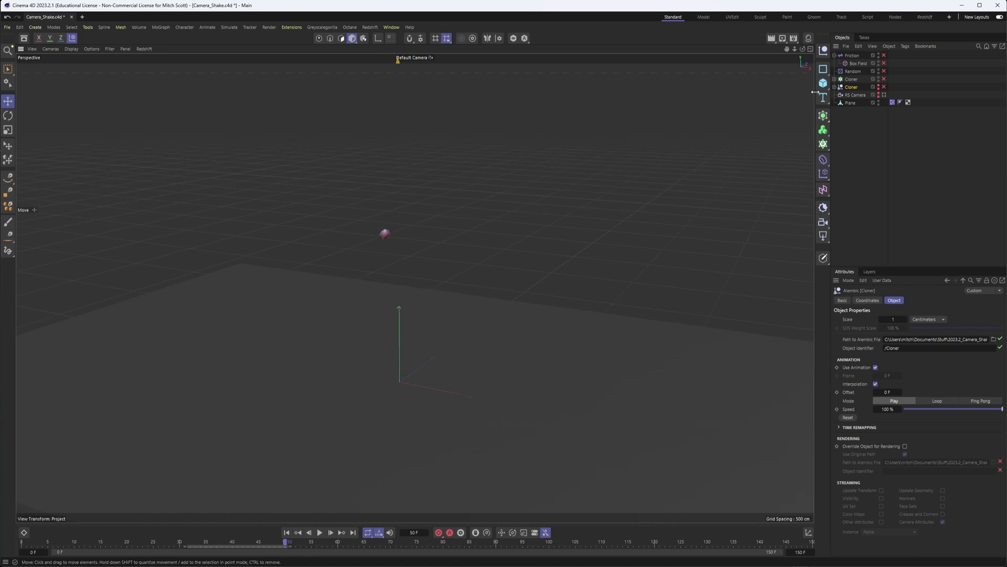
Expand the first Cloner, select its Sphere and zoom in on the fractured rock.
left_click(835, 80)
left_click(860, 94)
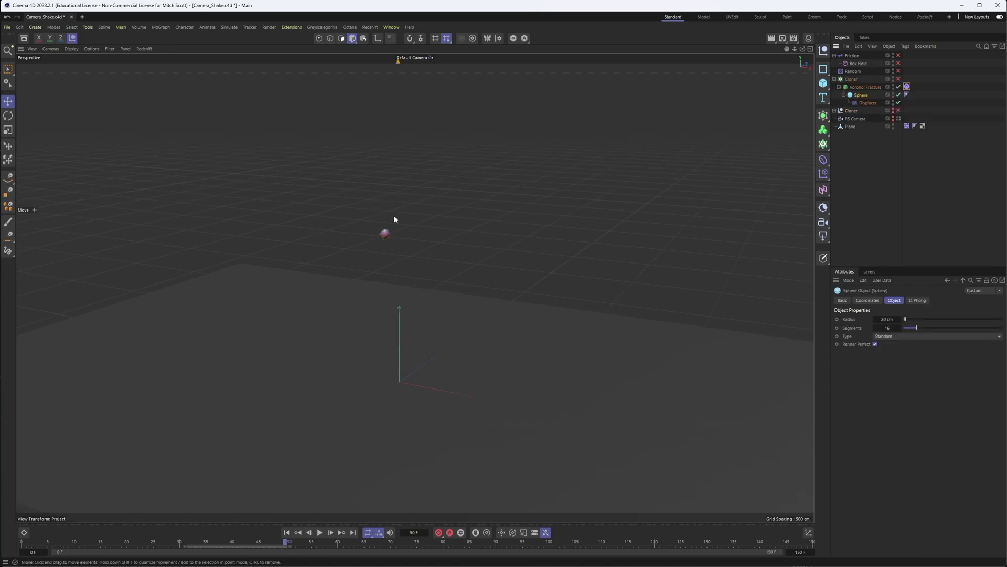
right_click_drag(393, 219, 869, 124, "alt")
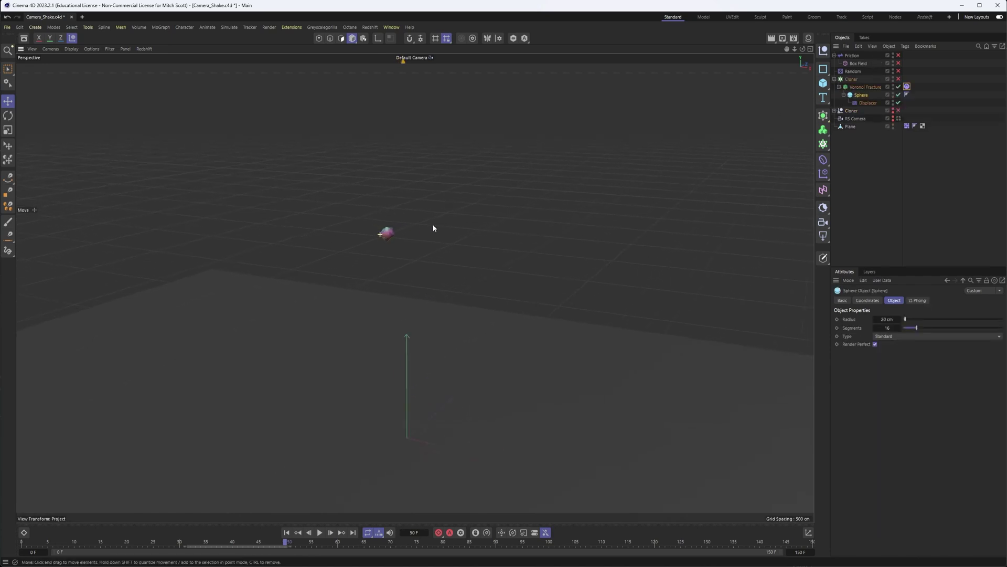
Toggle the Displacer off and on to compare the plain and displaced sphere, framing it up close.
left_click(898, 103)
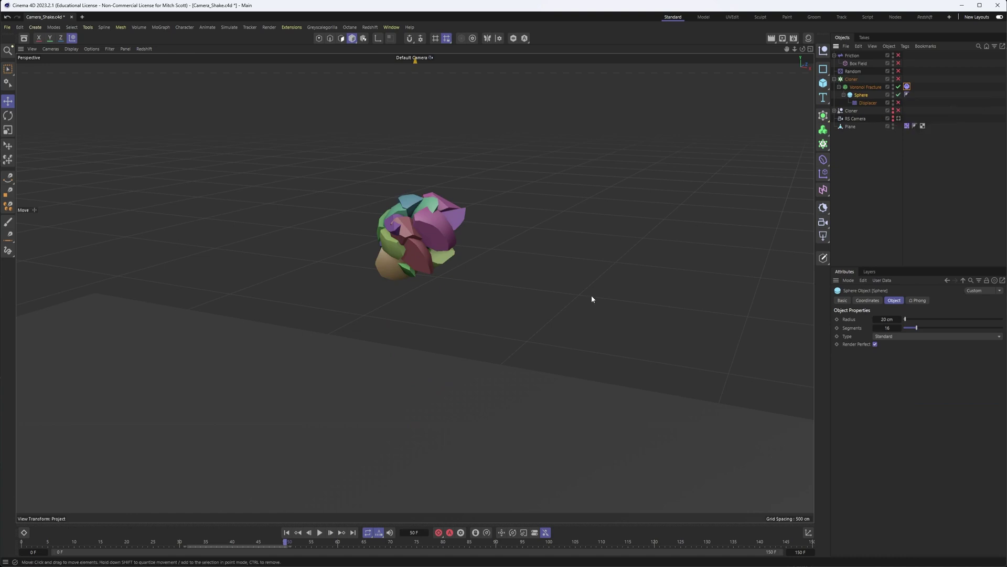
left_click(285, 536)
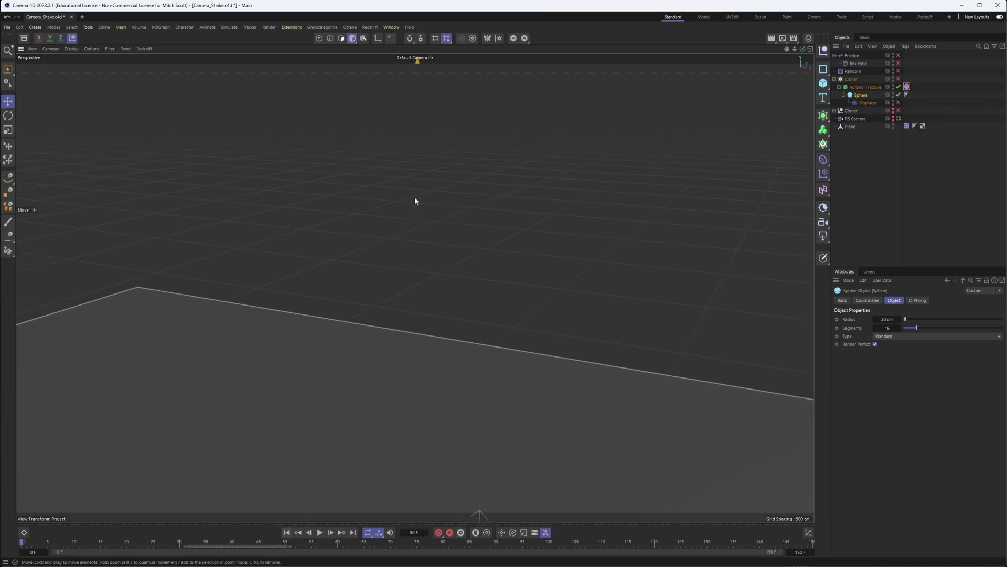
scroll(704, 187, "down", 5)
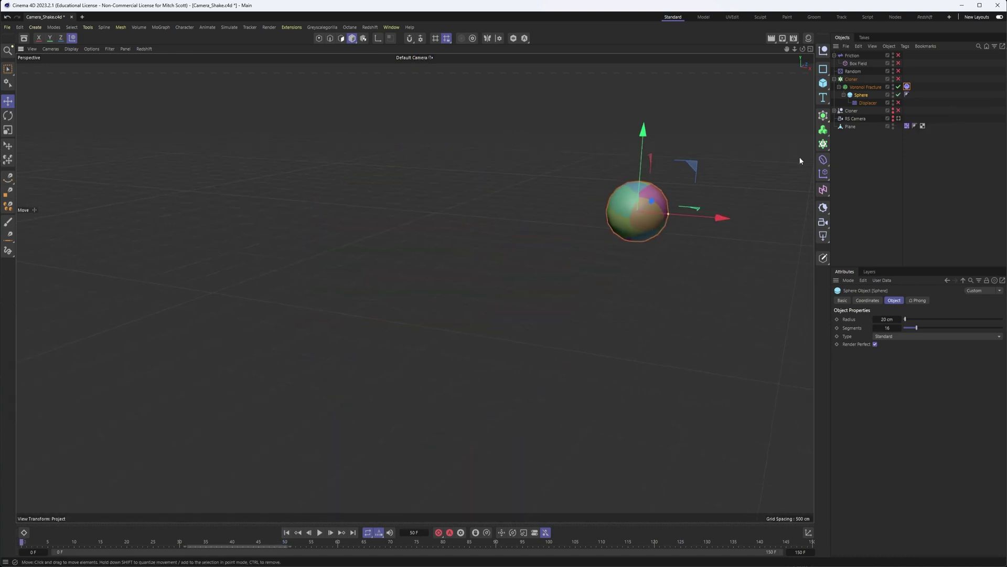
left_click(899, 103)
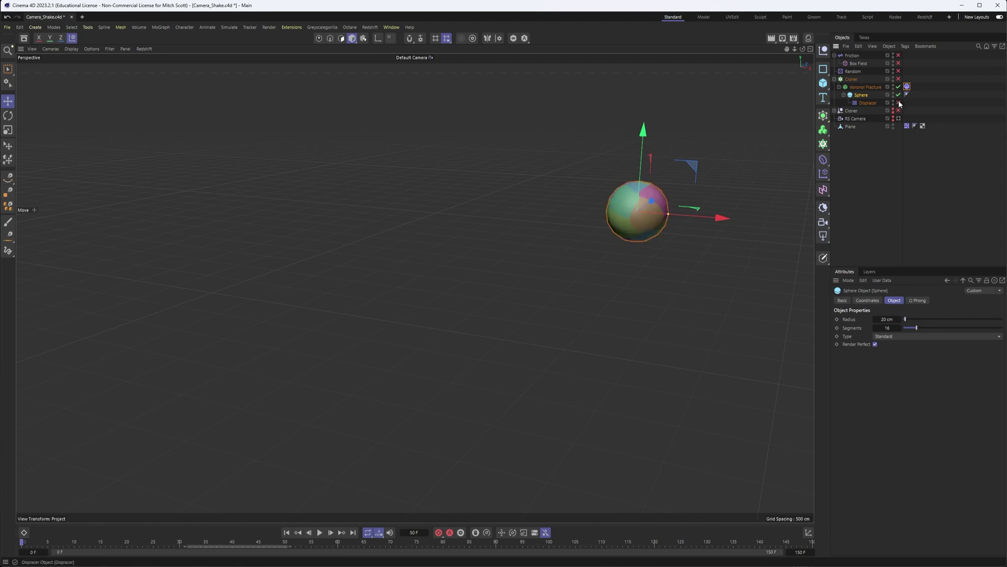
left_click(900, 103)
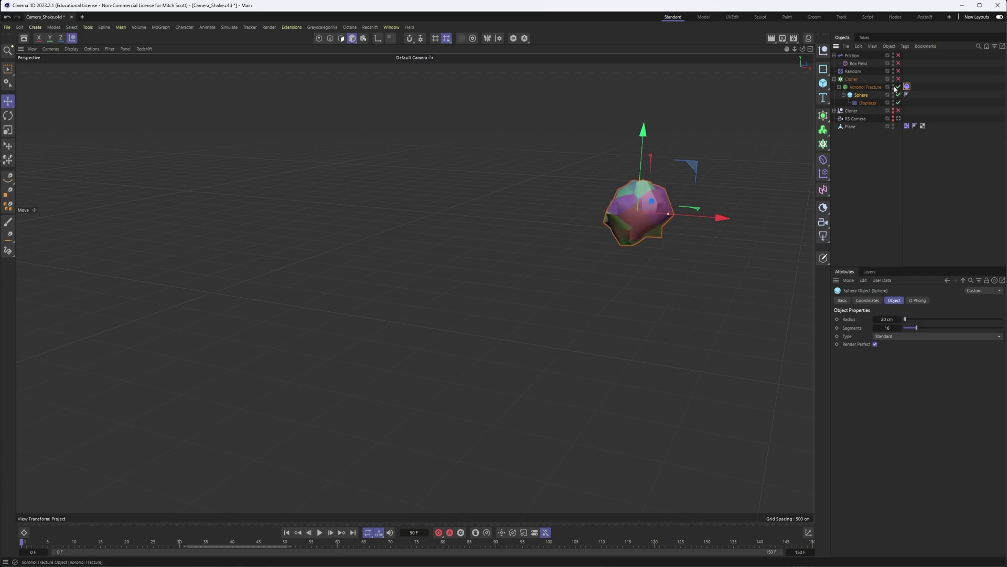
middle_click_drag(561, 219, 414, 286)
scroll(561, 235, "up", 3)
scroll(561, 235, "up", 2)
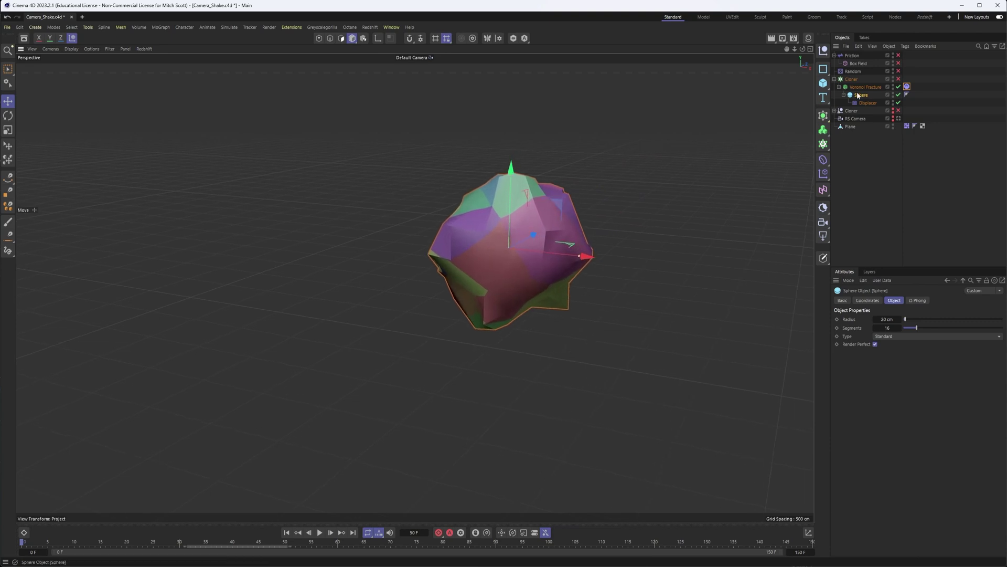
Inspect the Voronoi Fracture's point Sources and Object properties.
left_click(866, 87)
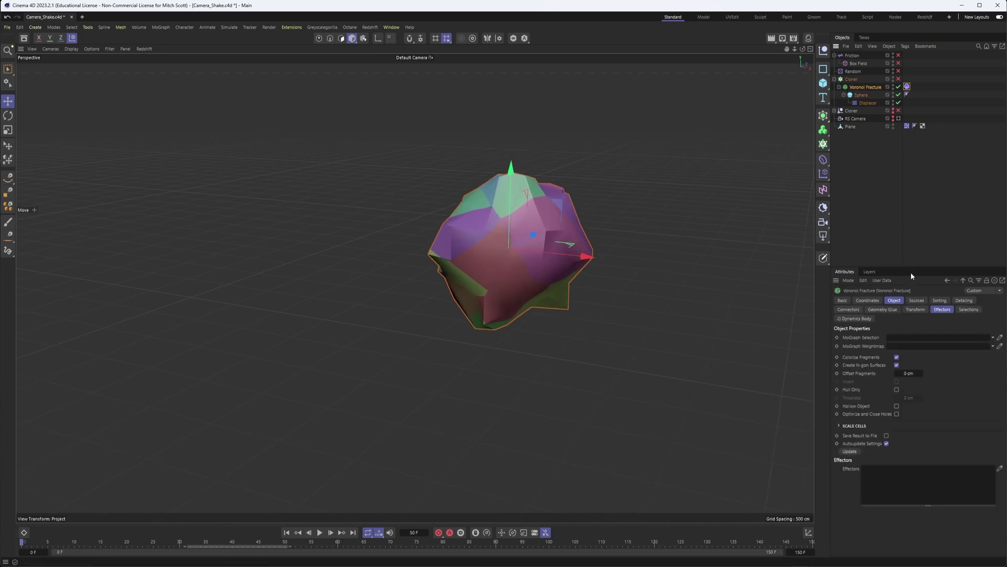
left_click(915, 301)
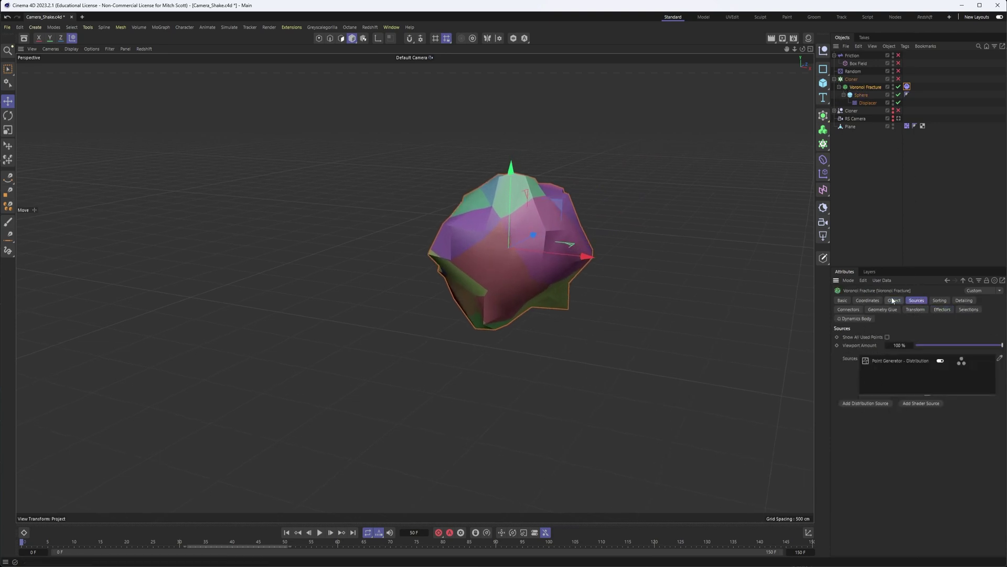
left_click(894, 300)
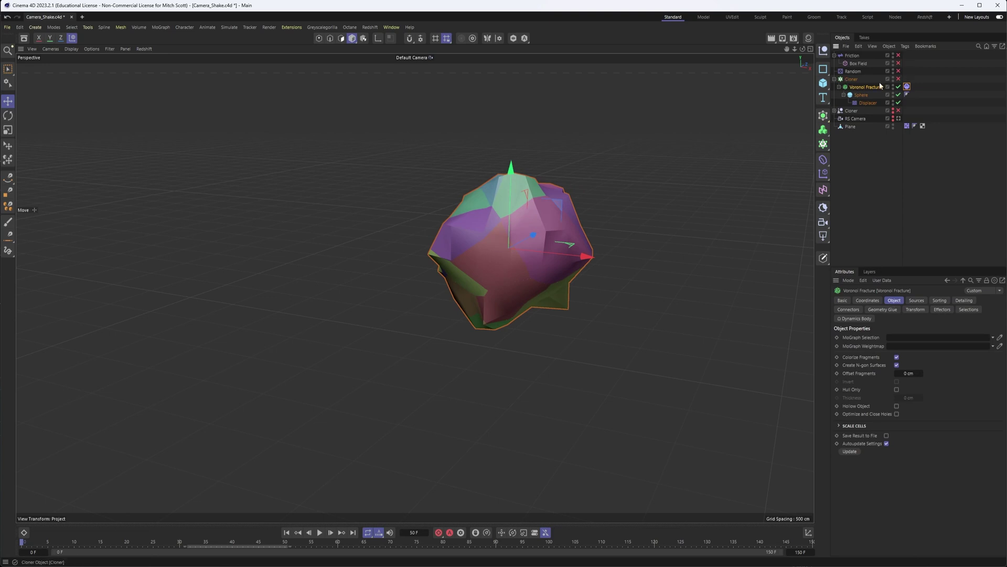
Disable the standalone fracture and enable the Cloner so the rock repeats in grid clusters.
left_click(898, 87)
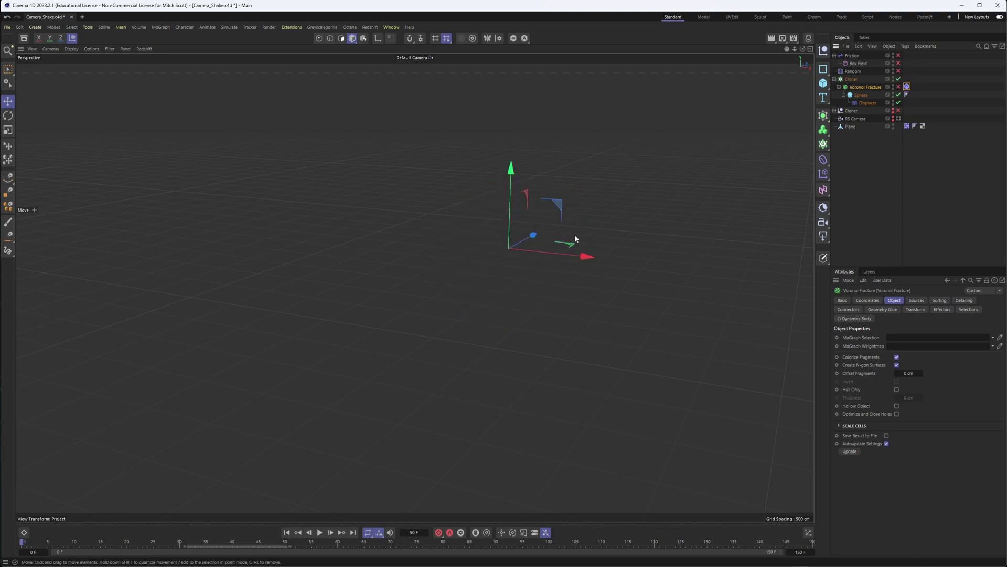
middle_click_drag(487, 313, 361, 355)
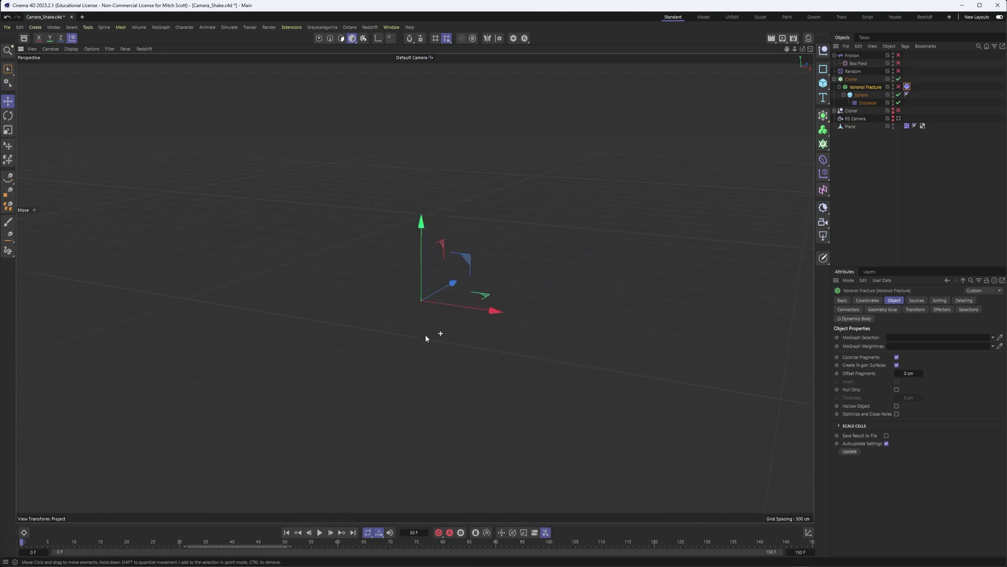
mouse_move(361, 356)
left_mouse_down("alt")
mouse_move(507, 400)
mouse_move(414, 288)
mouse_move(441, 353)
left_mouse_up("alt")
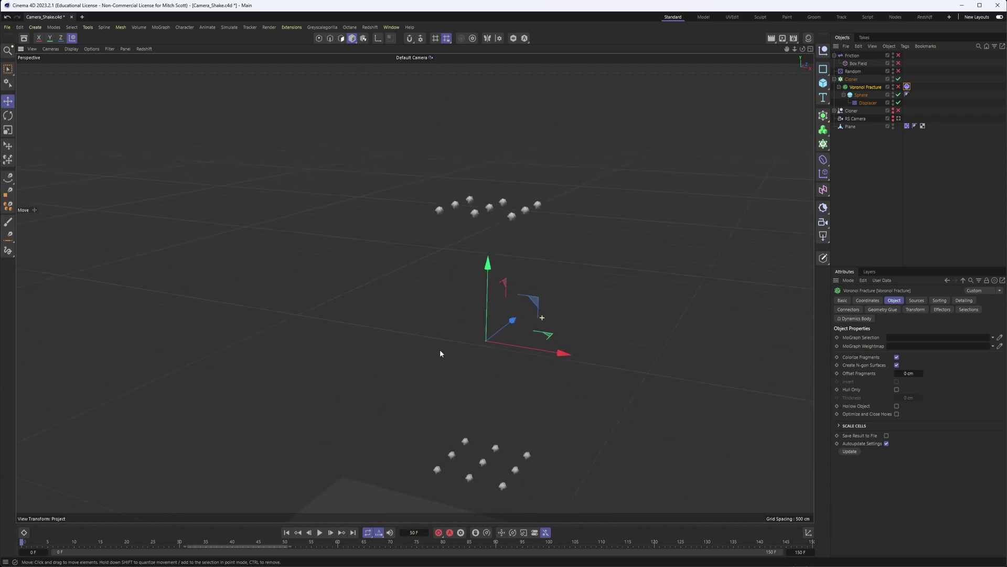
left_click(854, 78)
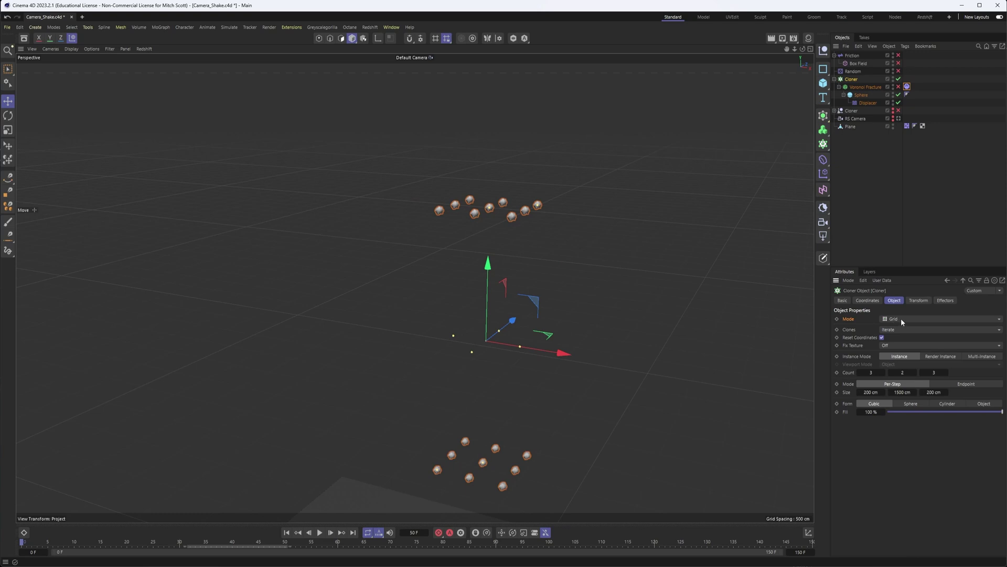
Raise the Cloner's Size Y grid spacing to 1510 cm and orbit to view the taller rock grid.
left_click_drag(913, 392, 910, 396)
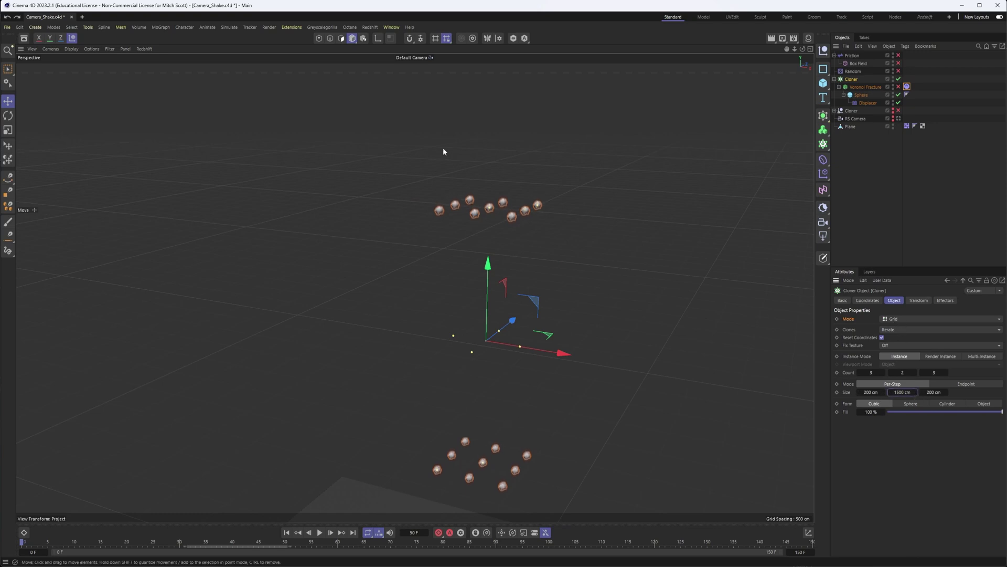
scroll(465, 357, "down", 2)
scroll(419, 413, "down", 2)
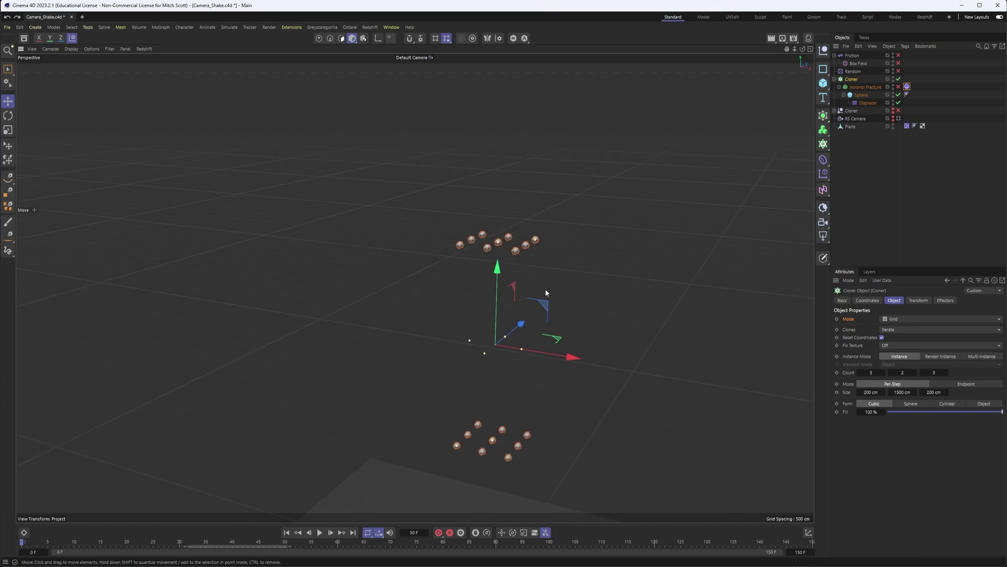
left_click_drag(442, 369, 515, 403, "alt")
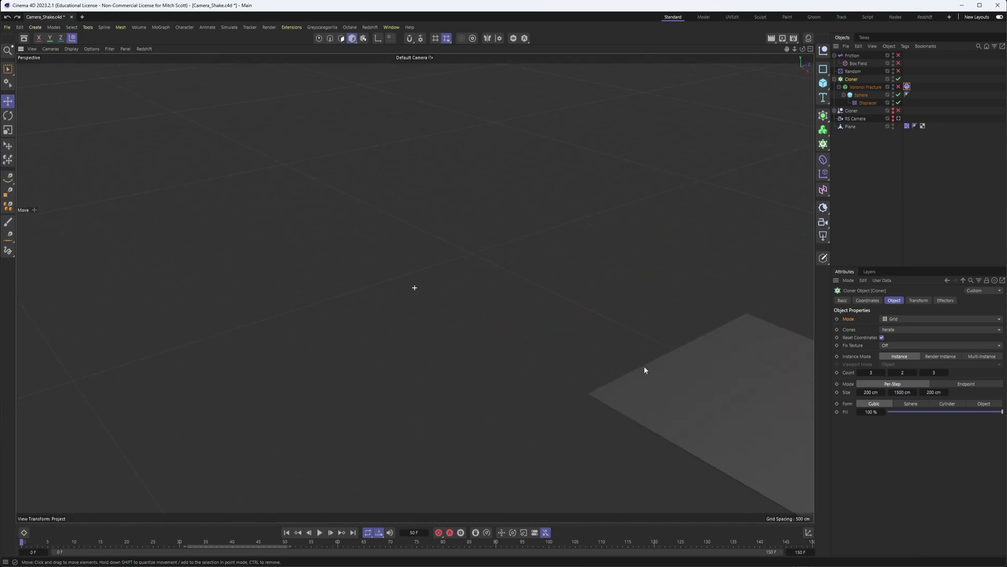
left_click_drag(647, 367, 564, 359, "alt")
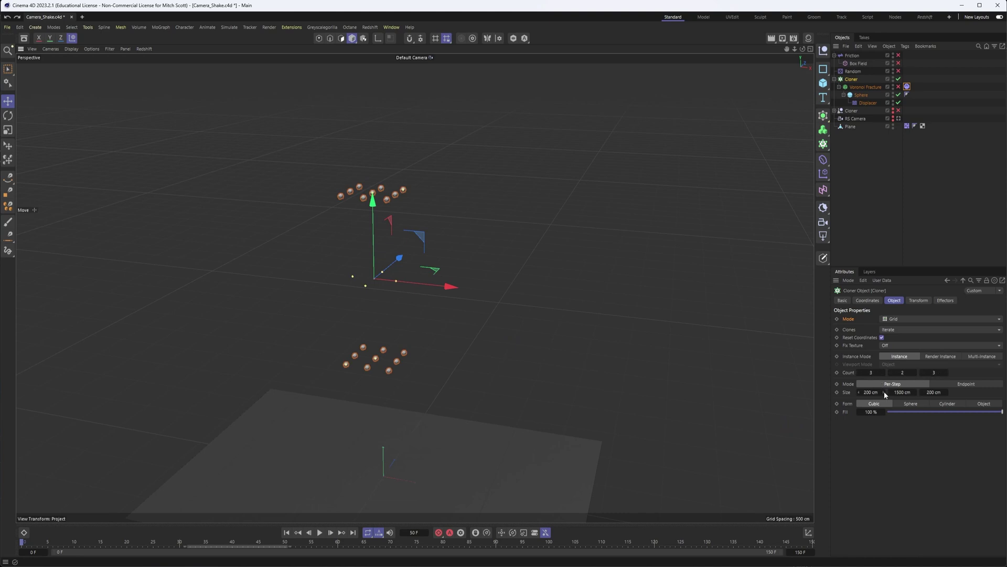
Enable the Random effector and toggle its Position parameter off and on to show the scattering.
left_click(899, 71)
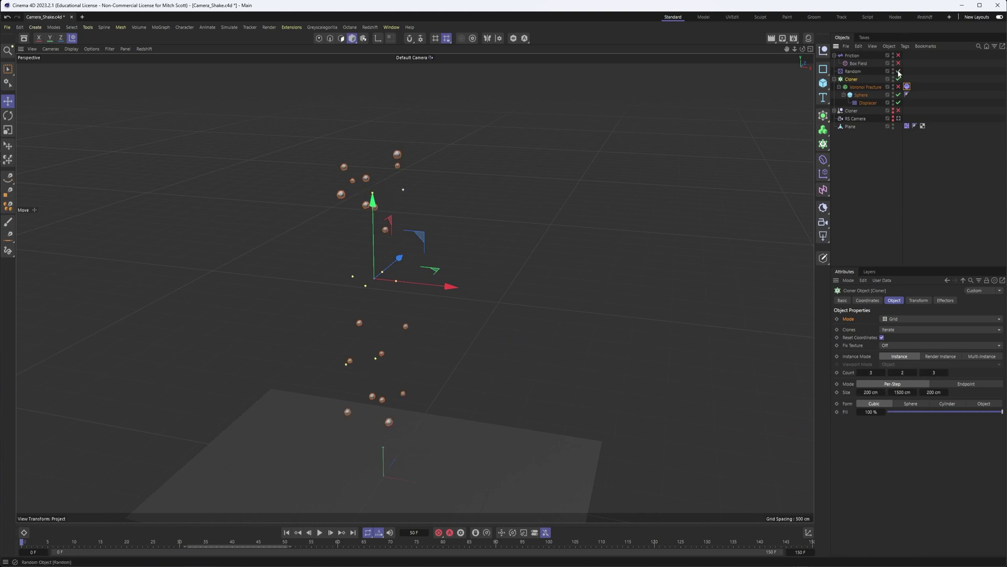
left_click(852, 72)
left_click(919, 300)
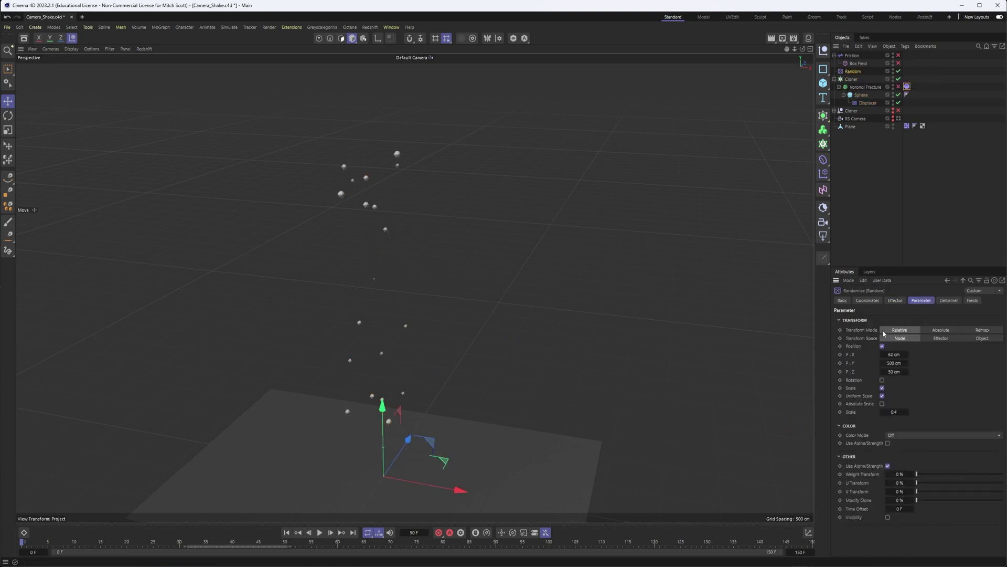
left_click(882, 347)
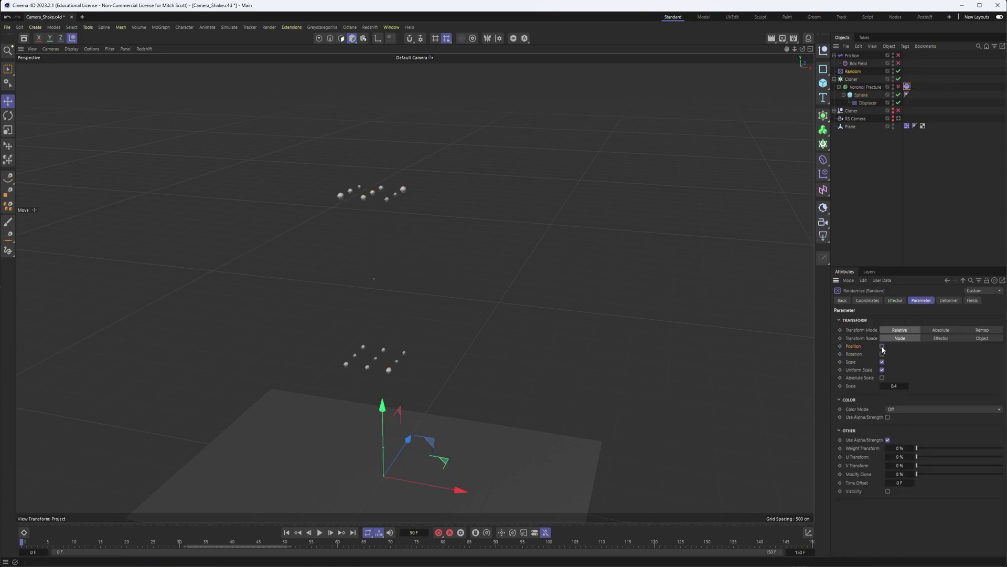
left_click(882, 346)
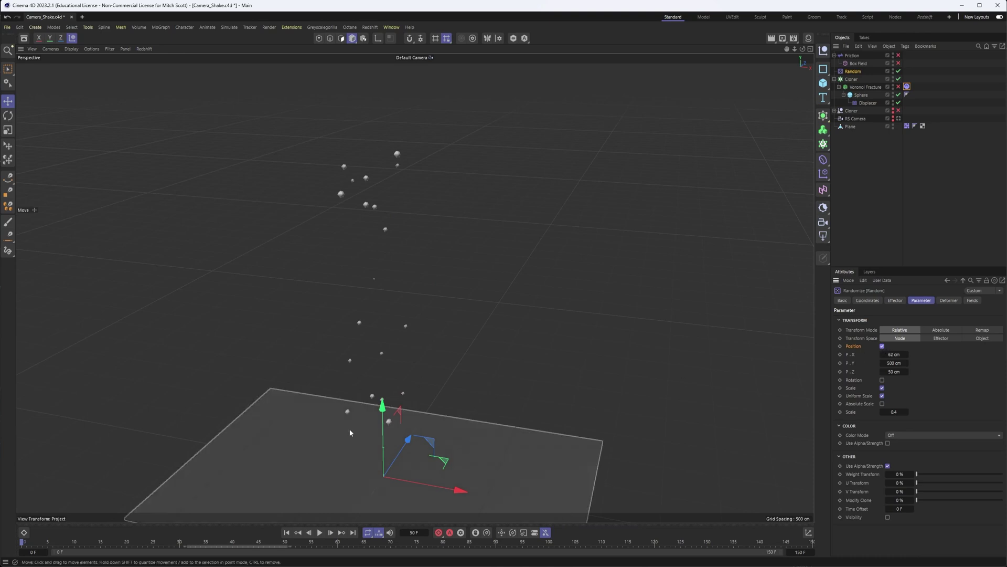
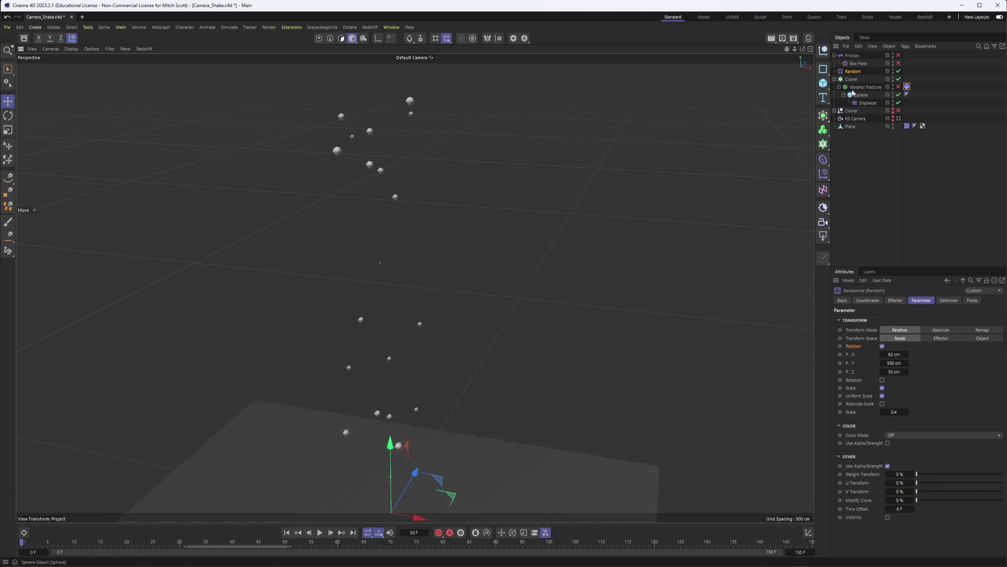
Isolate one asteroid and raise the Displacer noise seed from 667 to 670.
left_click(860, 88)
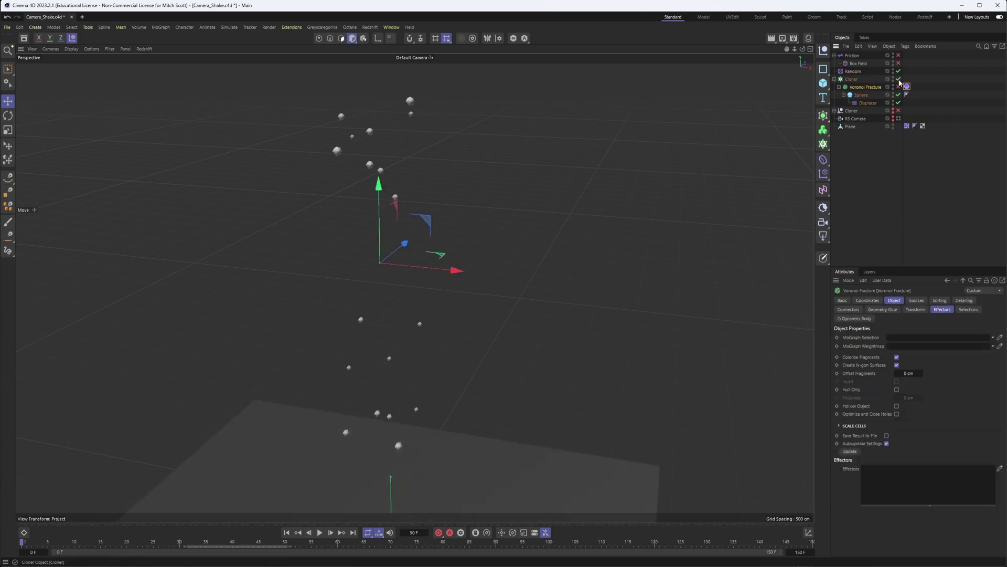
left_click(899, 80)
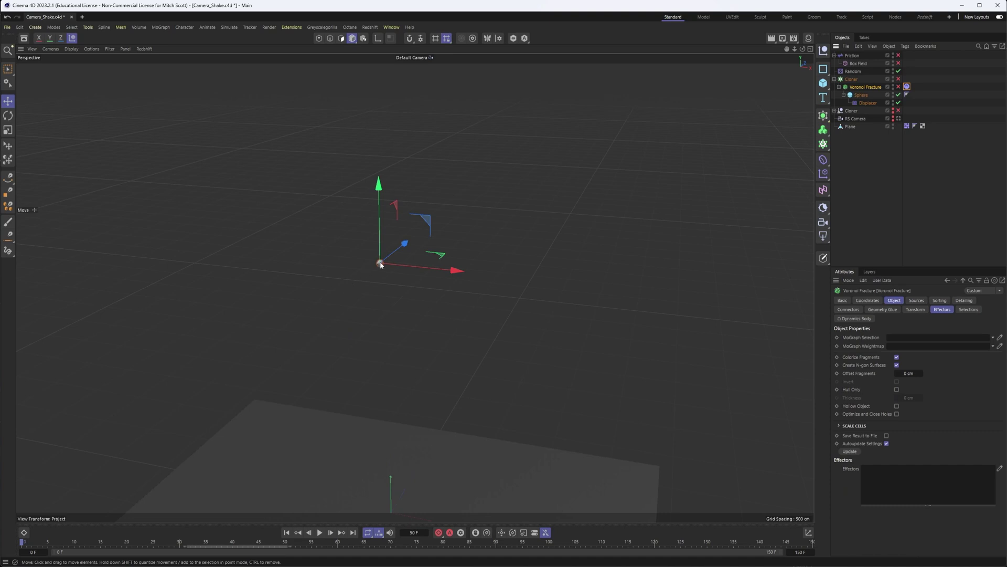
left_click(869, 103)
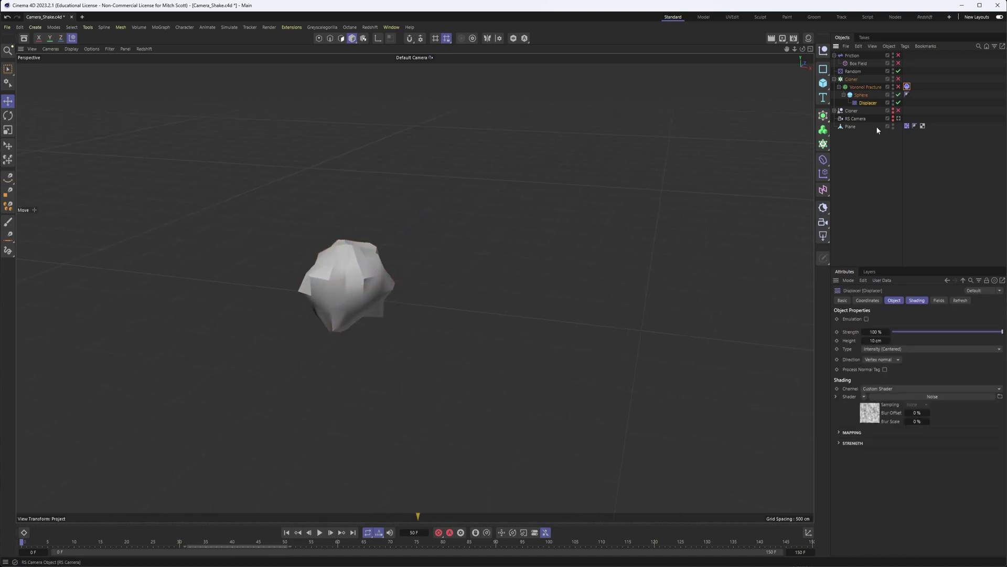
left_click(929, 394)
left_click(910, 385)
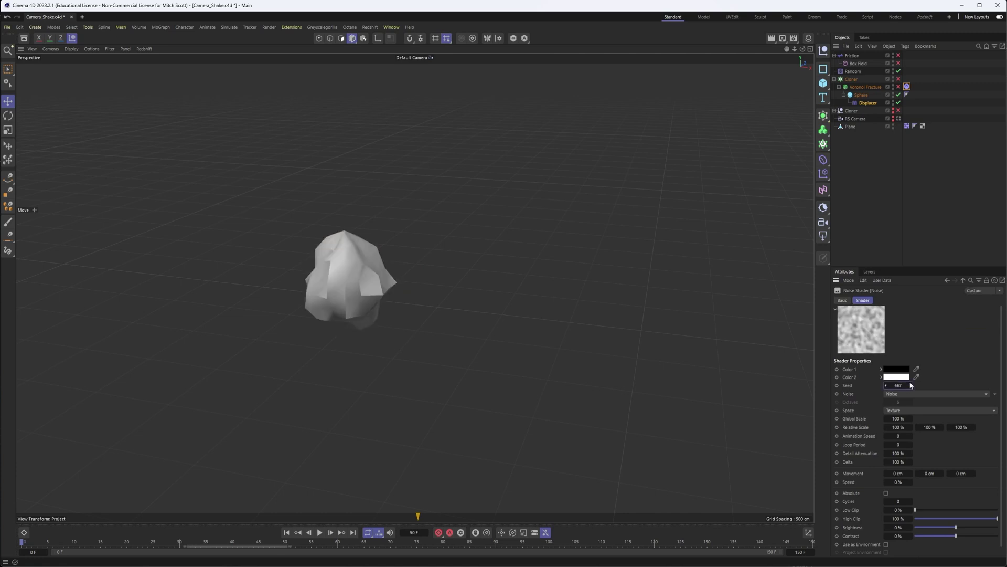
left_click(911, 384)
left_click(911, 384)
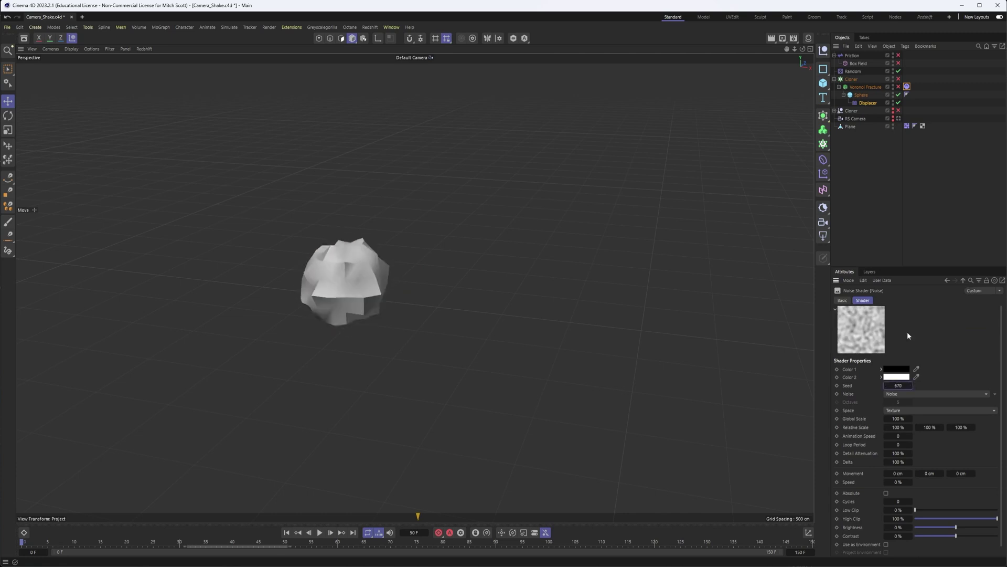
Restore the fractured asteroid's visibility and re-enable the Cloner to show all clones.
left_click(899, 86)
scroll(358, 303, "up", 5)
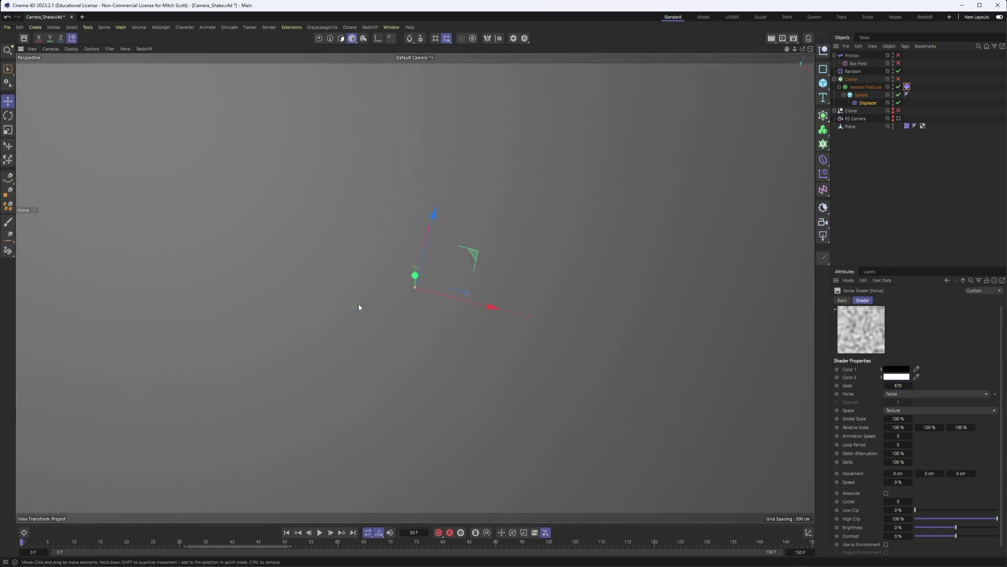
scroll(424, 299, "down", 5)
scroll(437, 219, "down", 3)
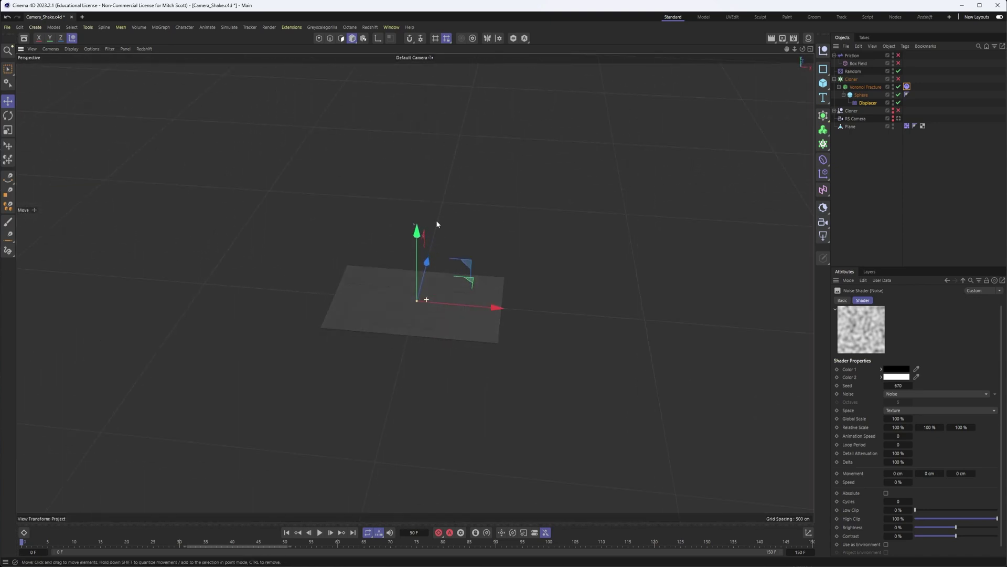
scroll(442, 236, "up", 5)
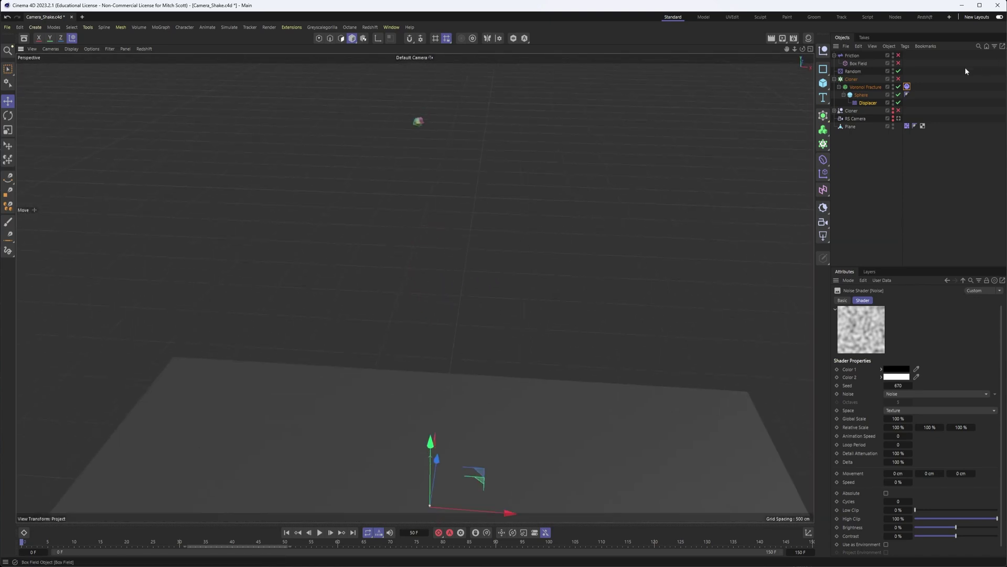
left_click(897, 79)
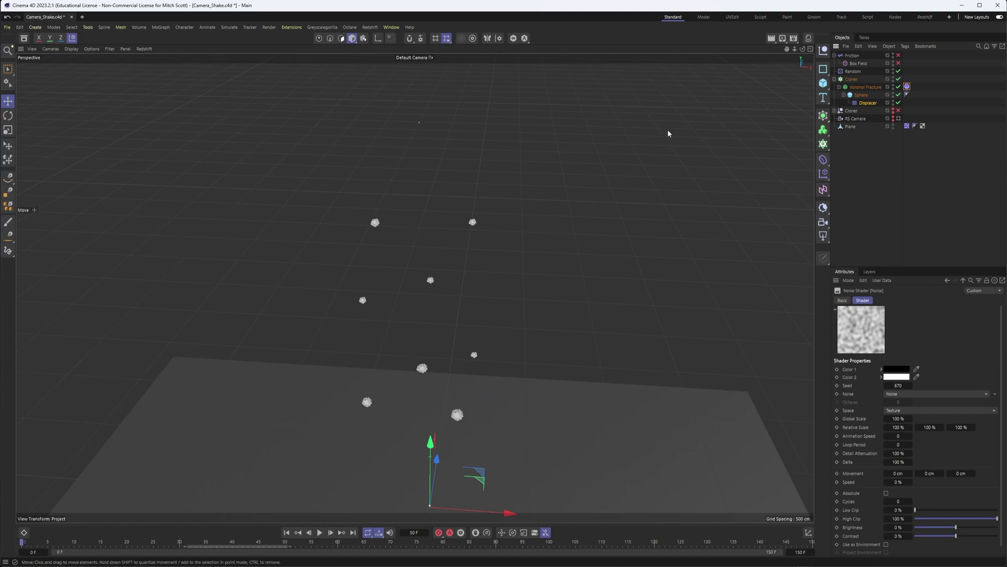
scroll(422, 316, "down", 3)
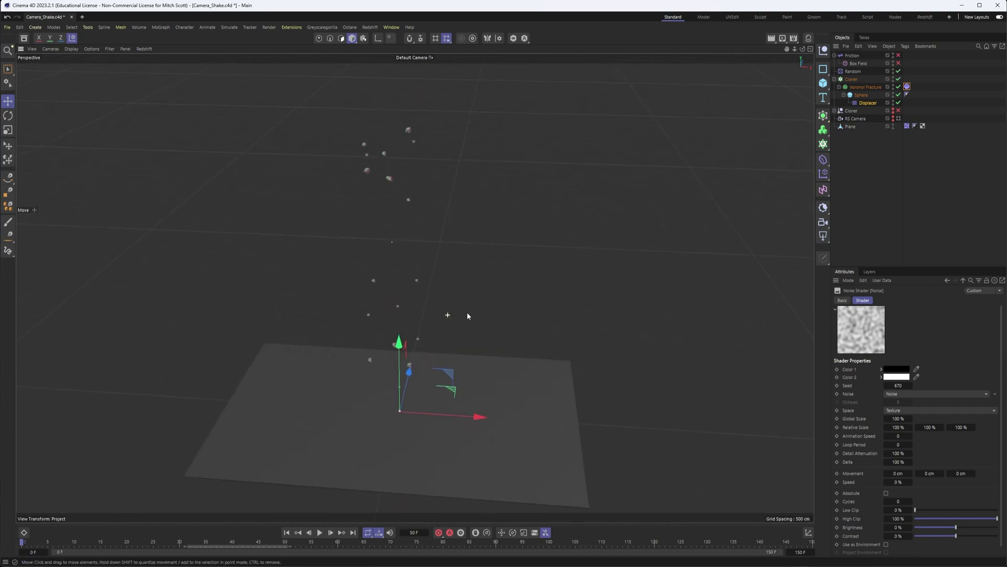
scroll(467, 313, "up", 2)
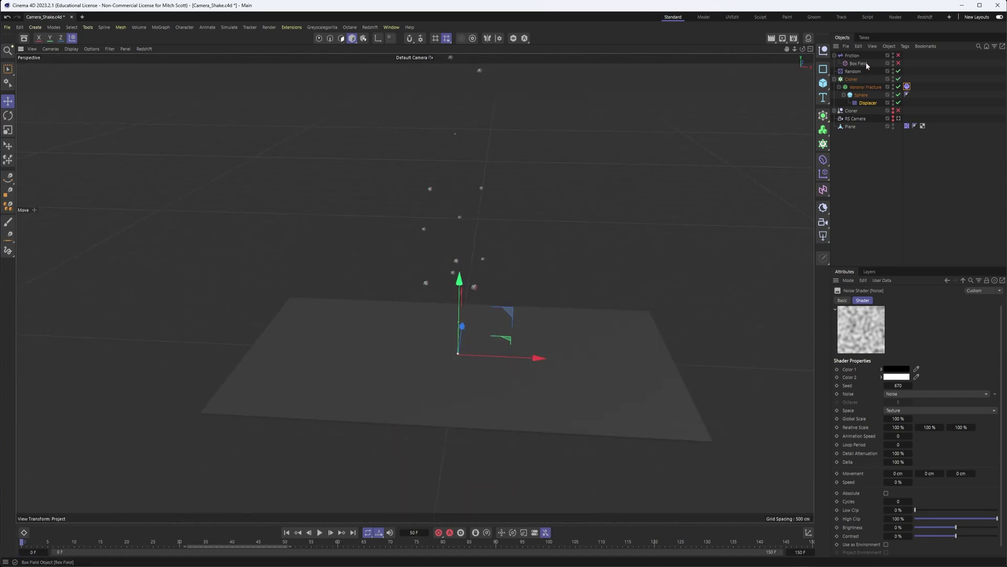
Enable the Friction effect's Box Field and play the falling simulation from frame 0.
left_click(865, 62)
left_click(898, 63)
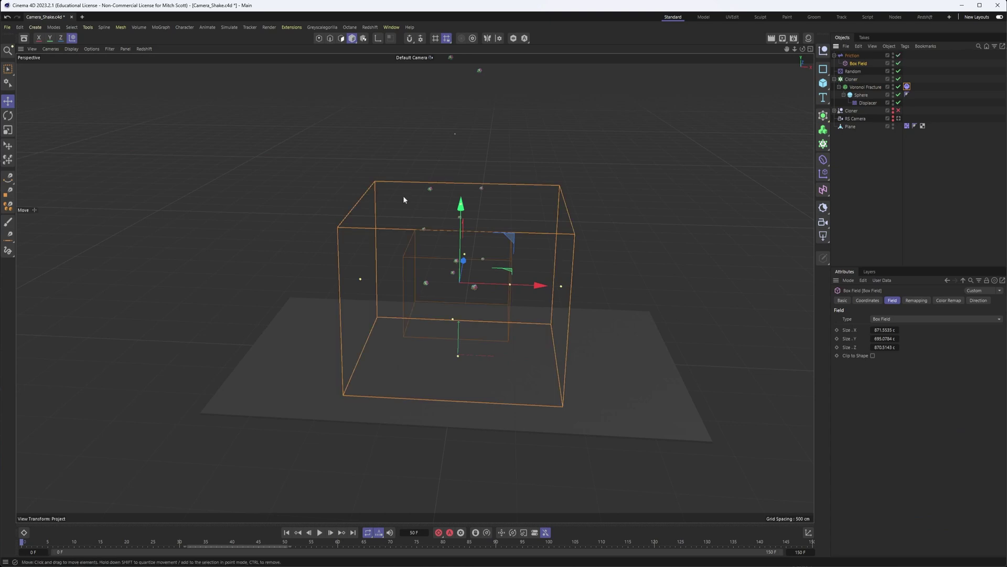
left_click(286, 533)
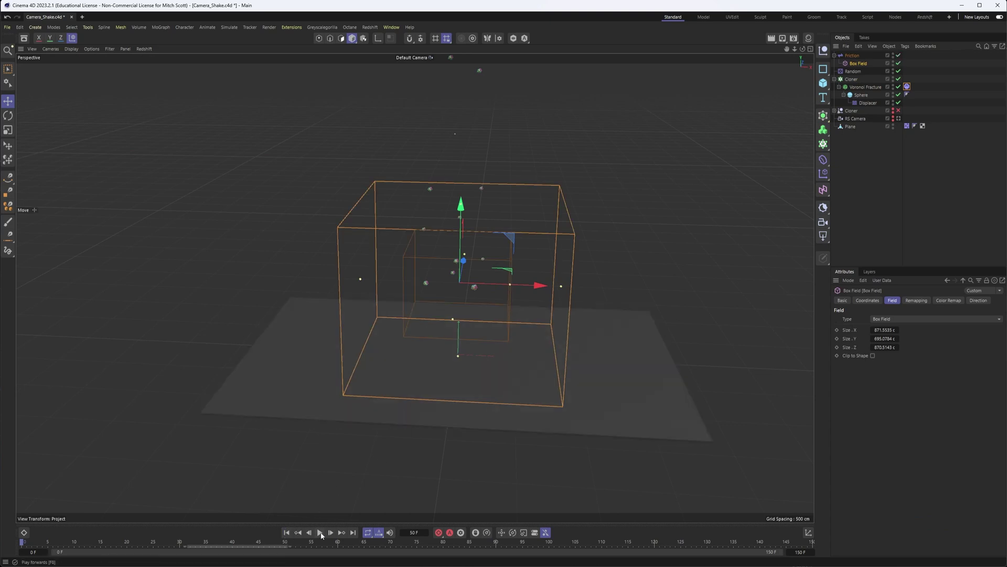
left_click(319, 533)
Select the fragments' Dynamics Body tag for its cache settings, then the asteroid Cloner.
left_click(906, 86)
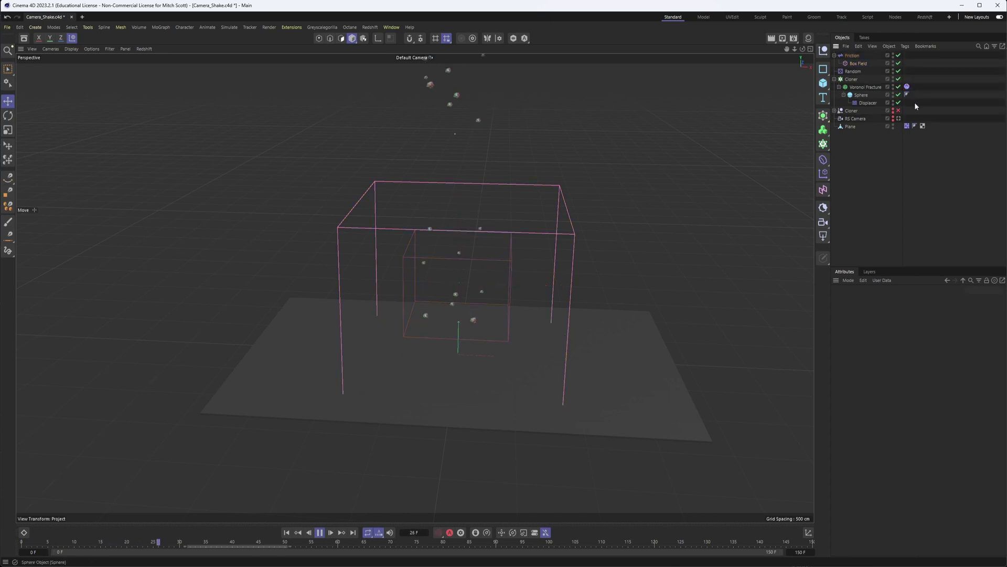
left_click(907, 87)
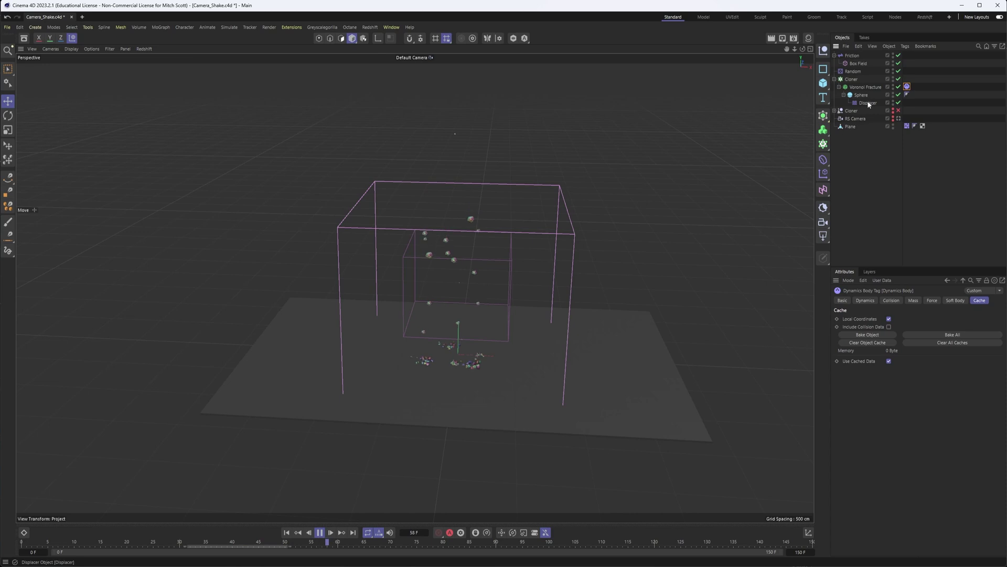
left_click(848, 81)
Bake the Cloner as Alembic, disable the live Cloner and play back the Alembic clones.
right_click(849, 81)
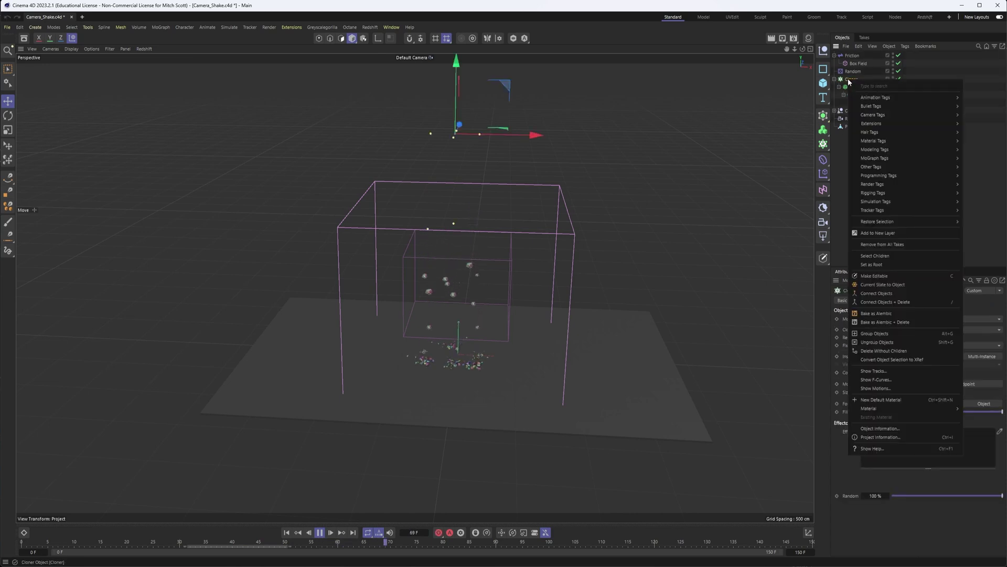
left_click(901, 313)
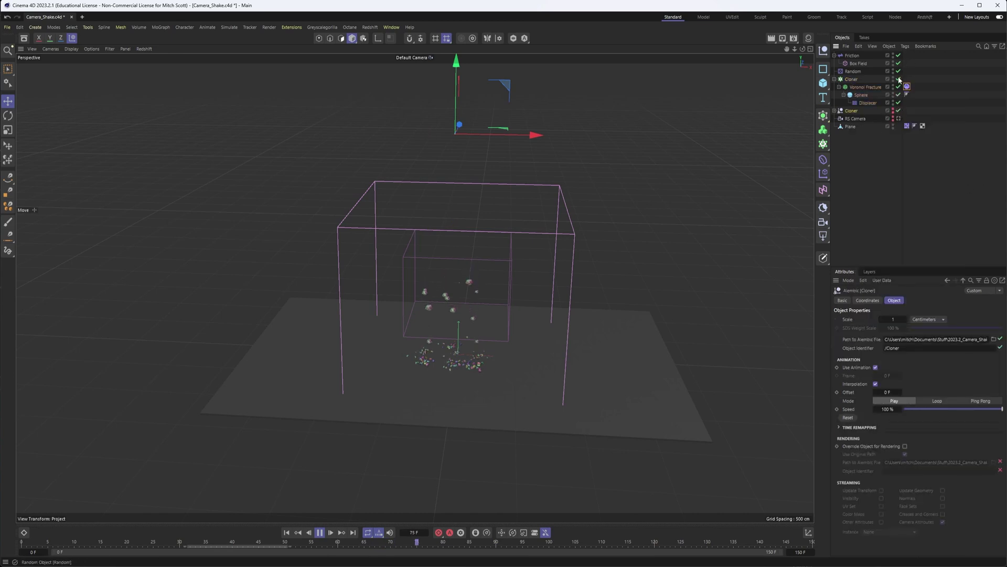
left_click(898, 111)
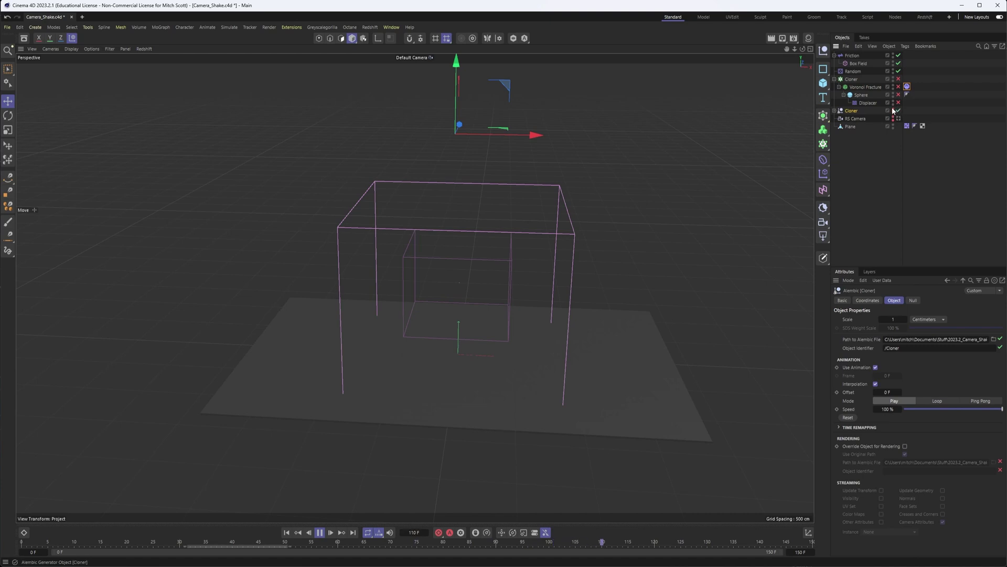
left_click(898, 110)
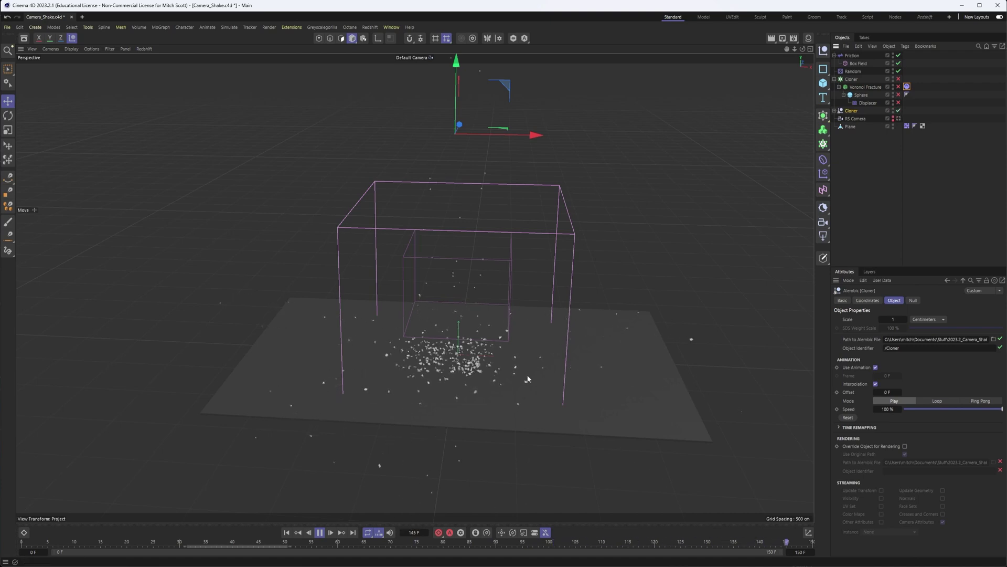